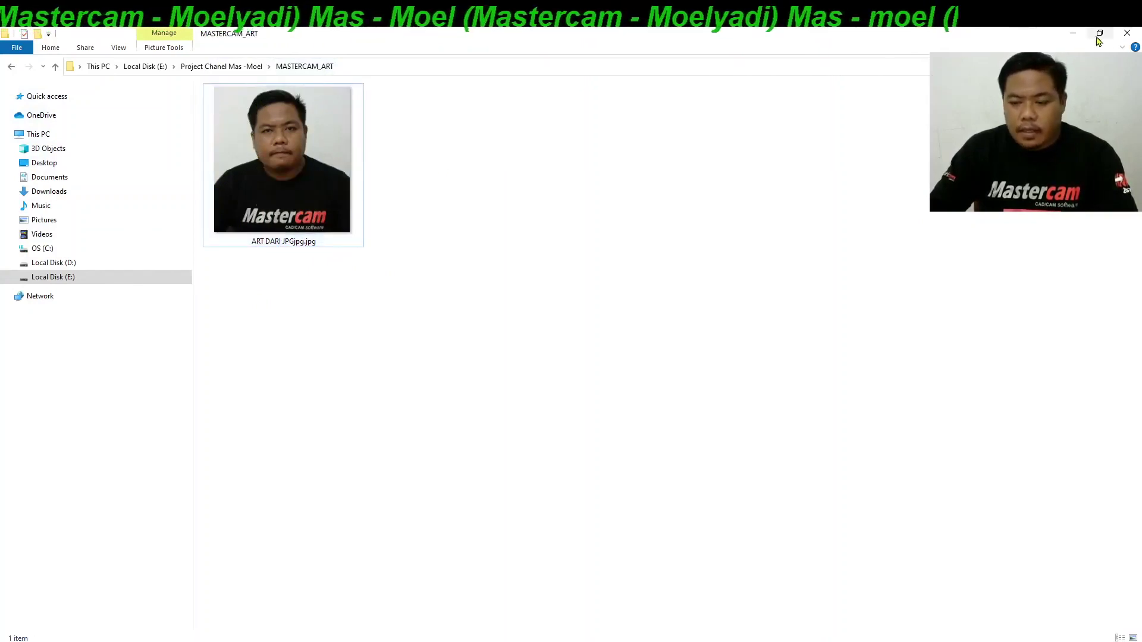
Switch to Mastercam and open ART DARI JPGjpg.jpg from the MASTERCAM_ART folder on drive E as the Art base image
click(1072, 33)
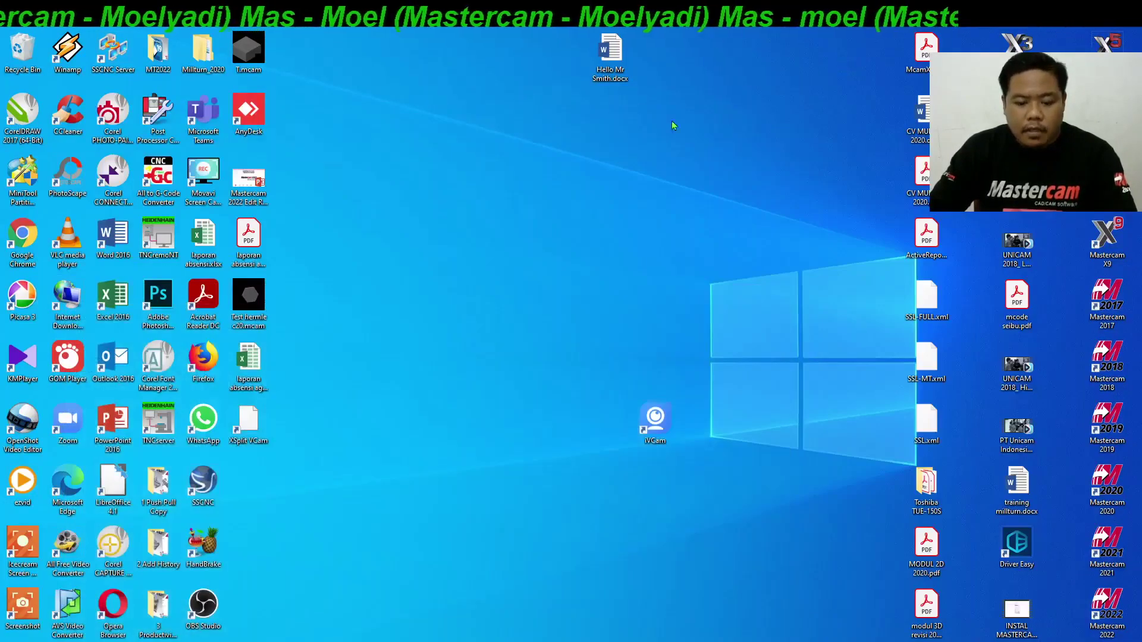
key(alt+Tab)
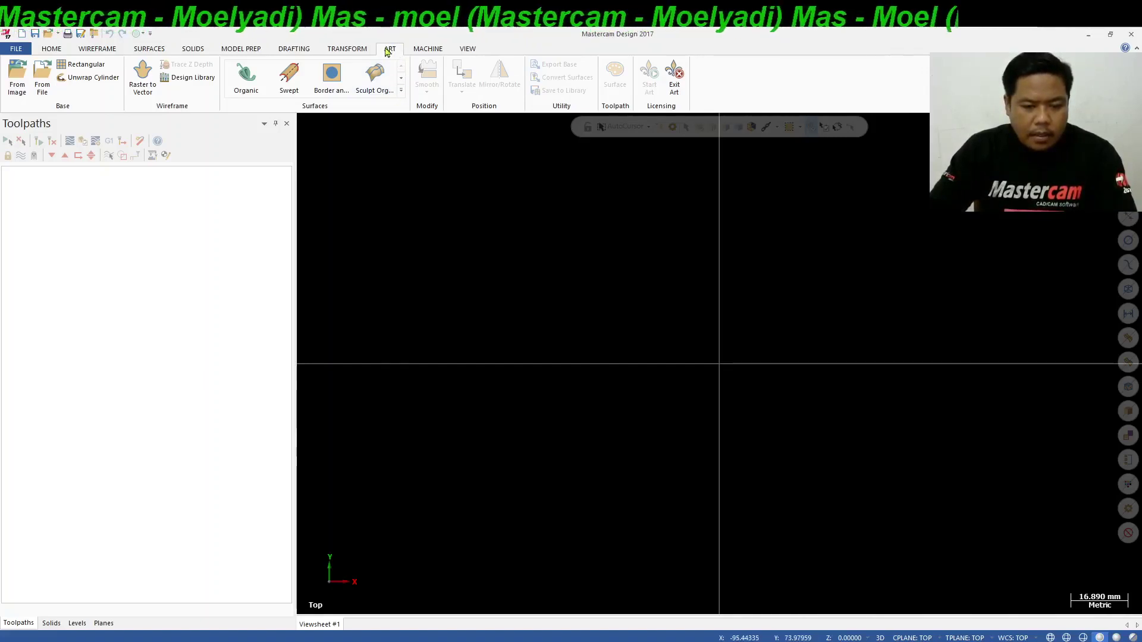
click(19, 70)
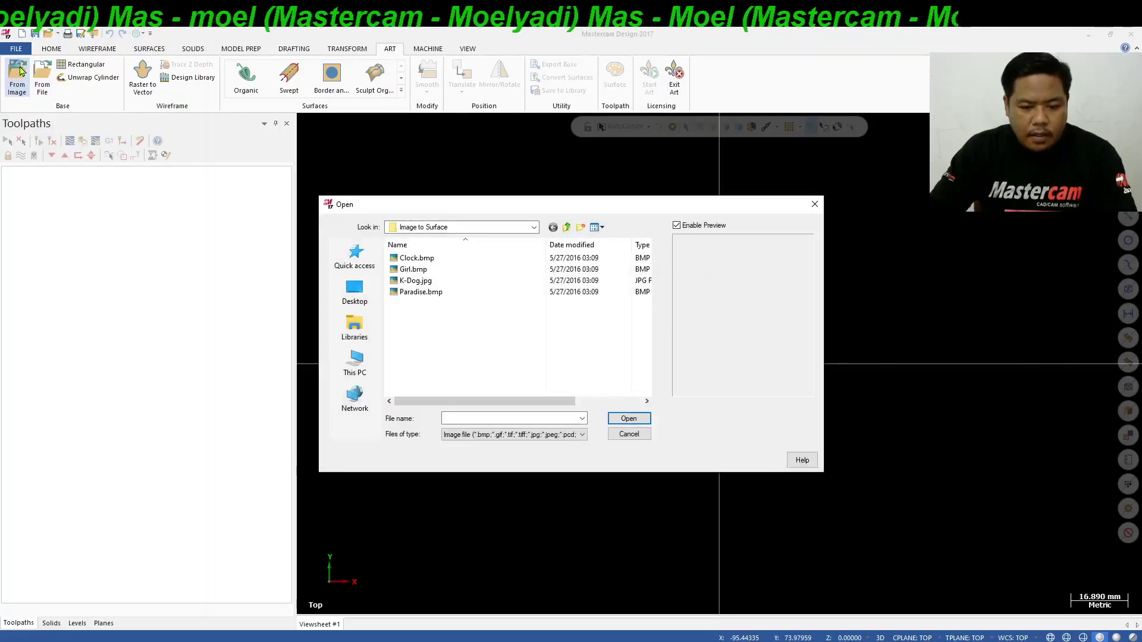
click(533, 227)
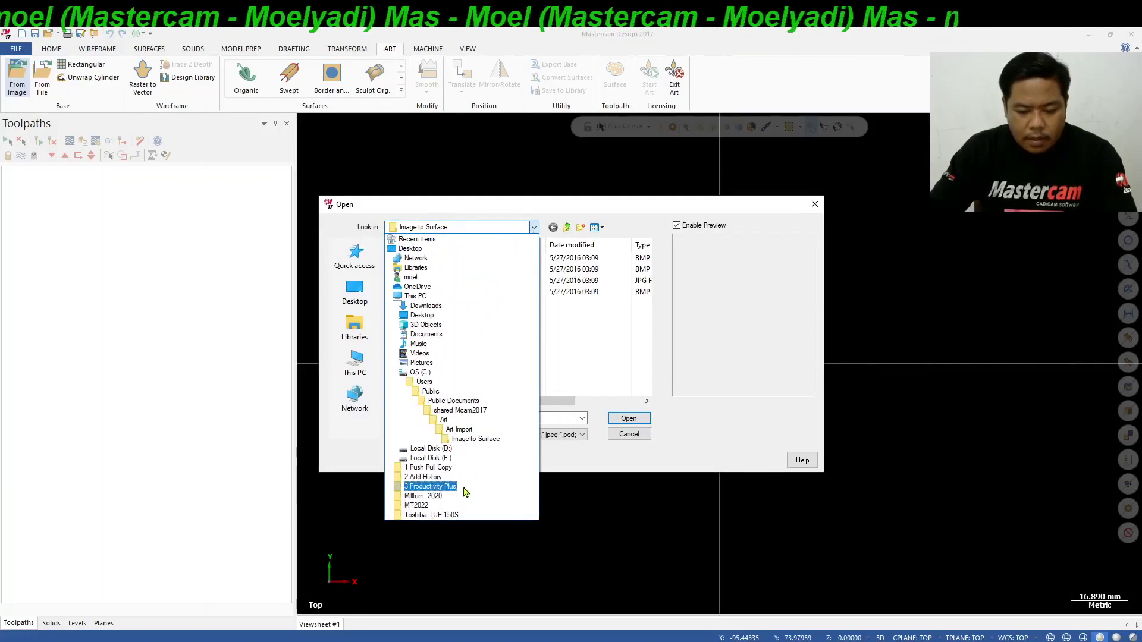
click(448, 459)
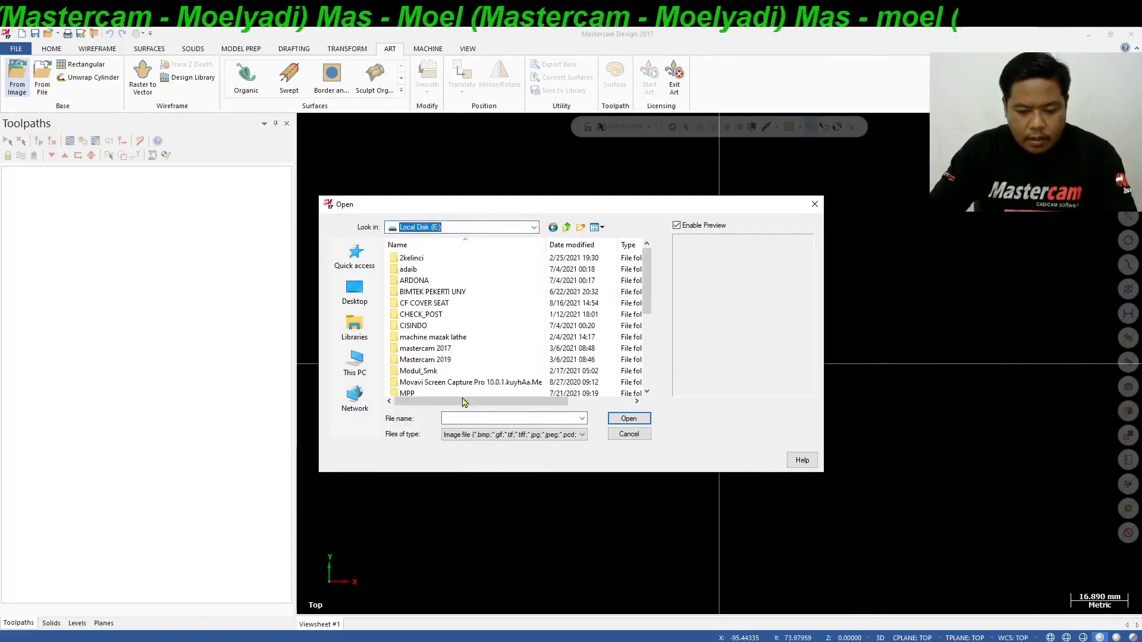
scroll(458, 381, down, 5)
double_click(487, 300)
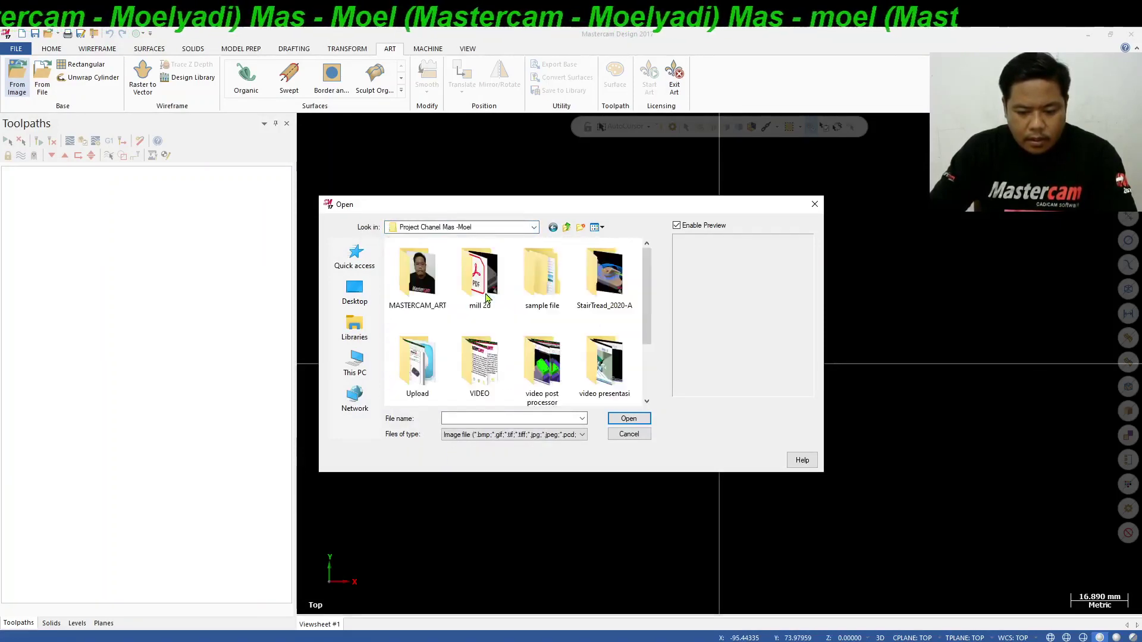
double_click(419, 273)
click(420, 270)
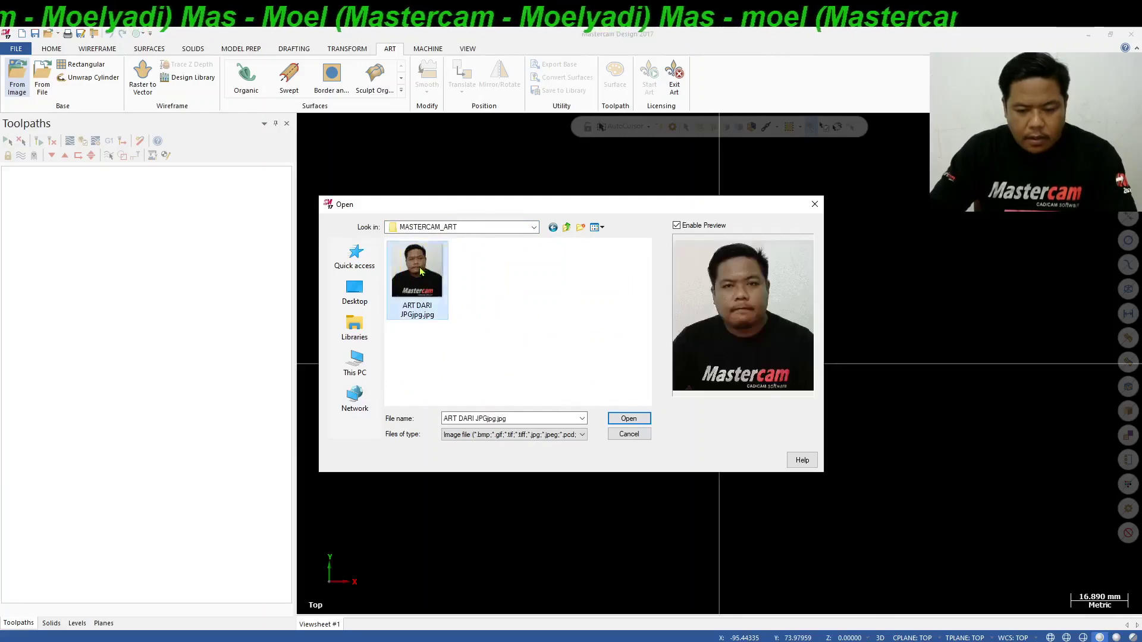
click(629, 418)
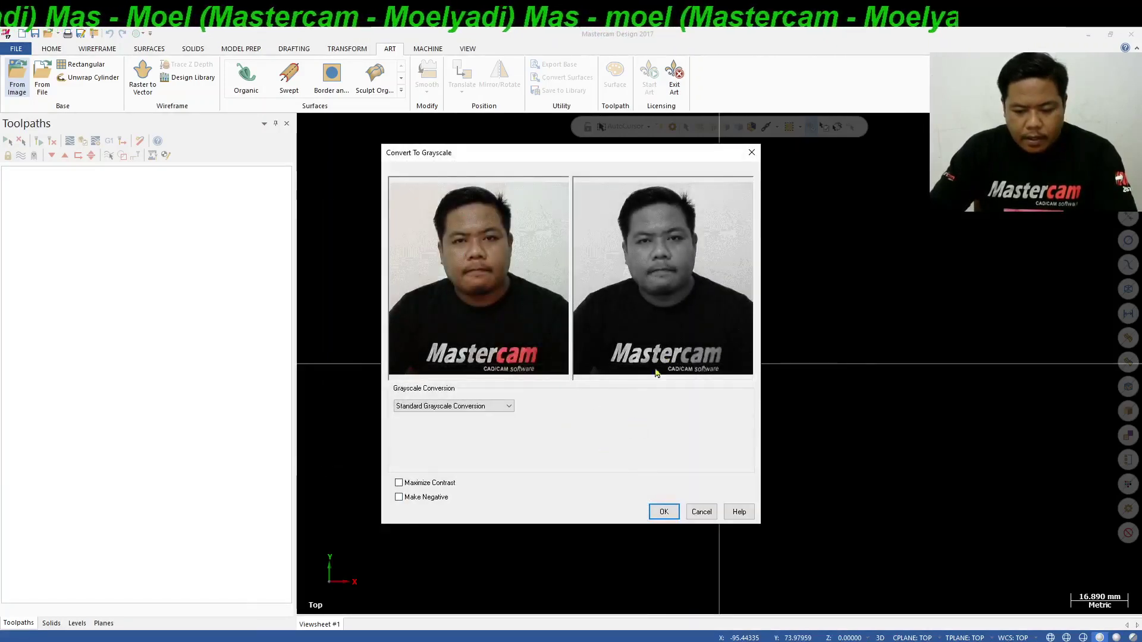
Make the standard grayscale conversion negative and set the imported surface's width to 100 and height range to 1.5
click(399, 498)
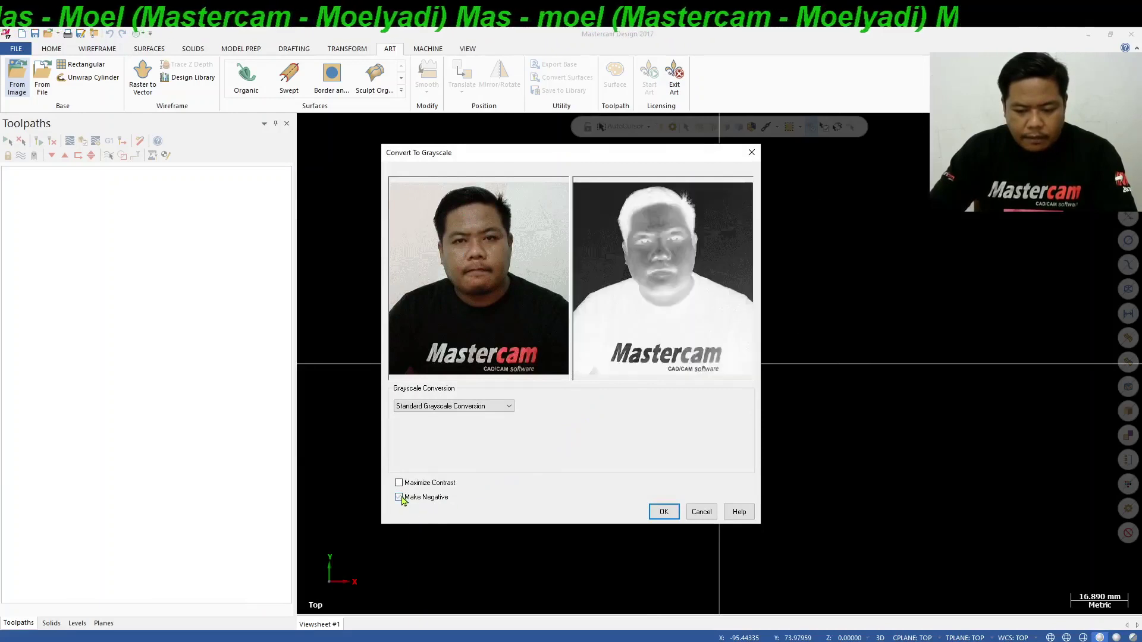
click(663, 512)
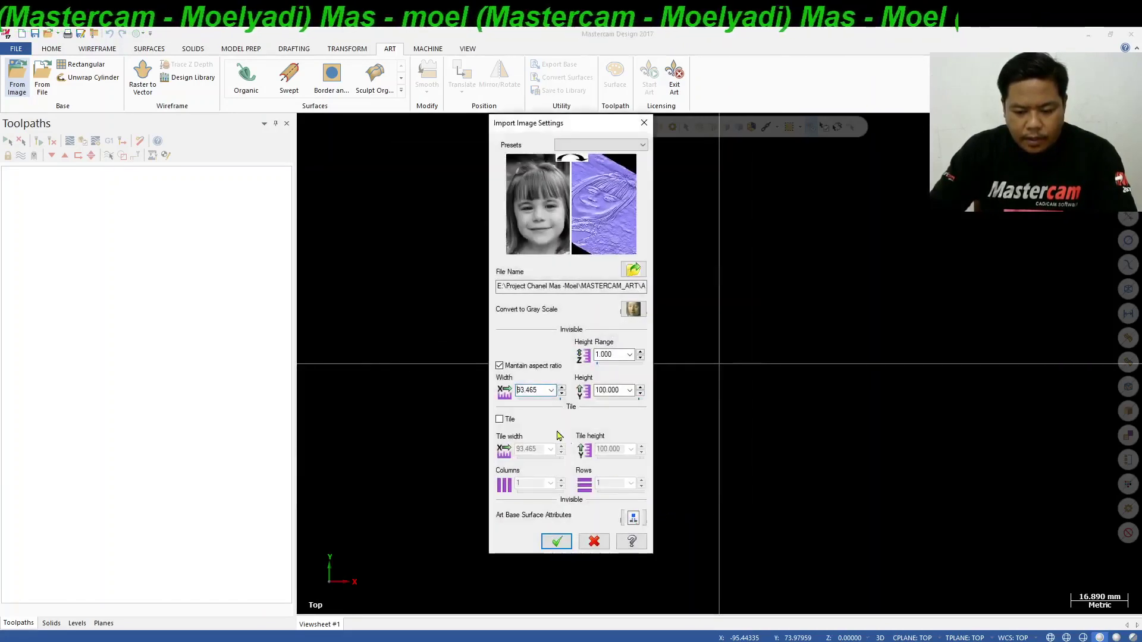
drag(544, 392, 462, 403)
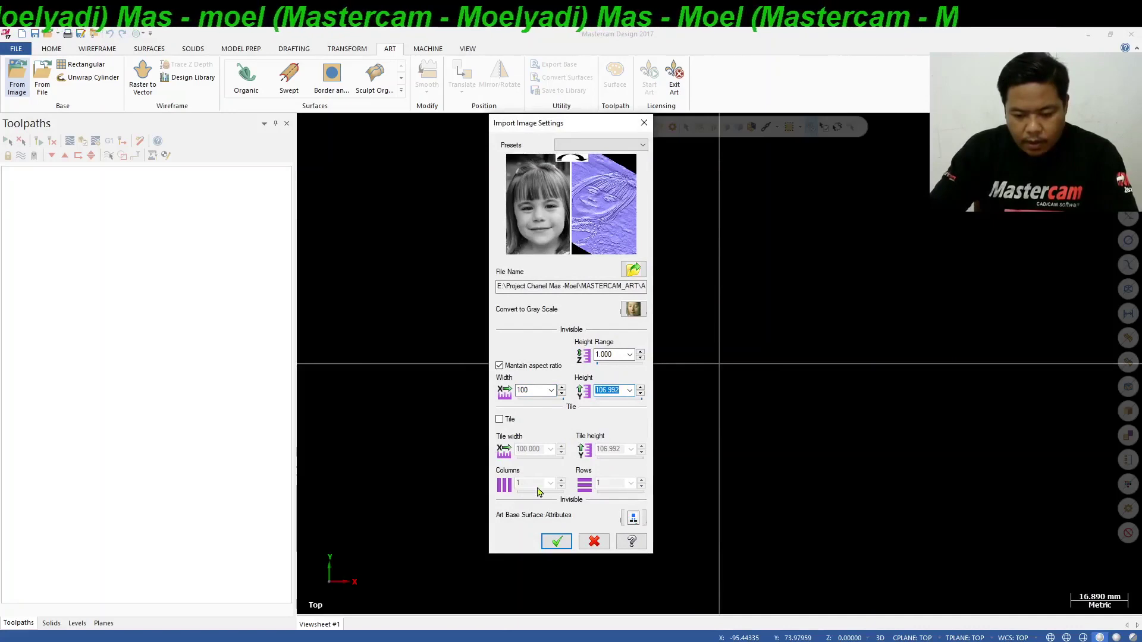
click(615, 355)
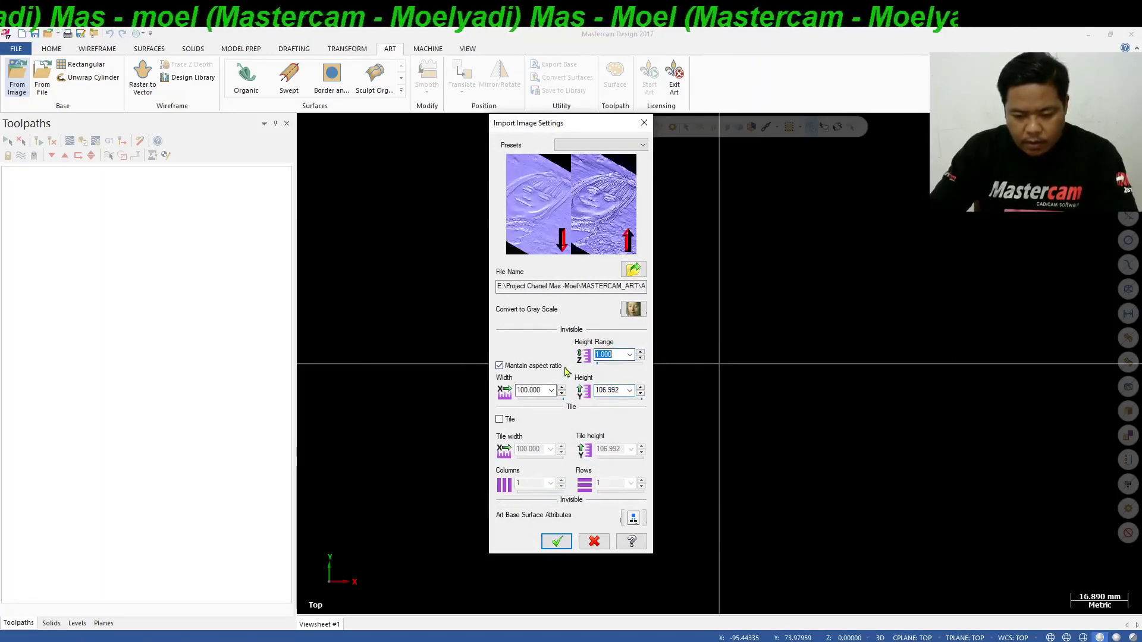
text(1.5)
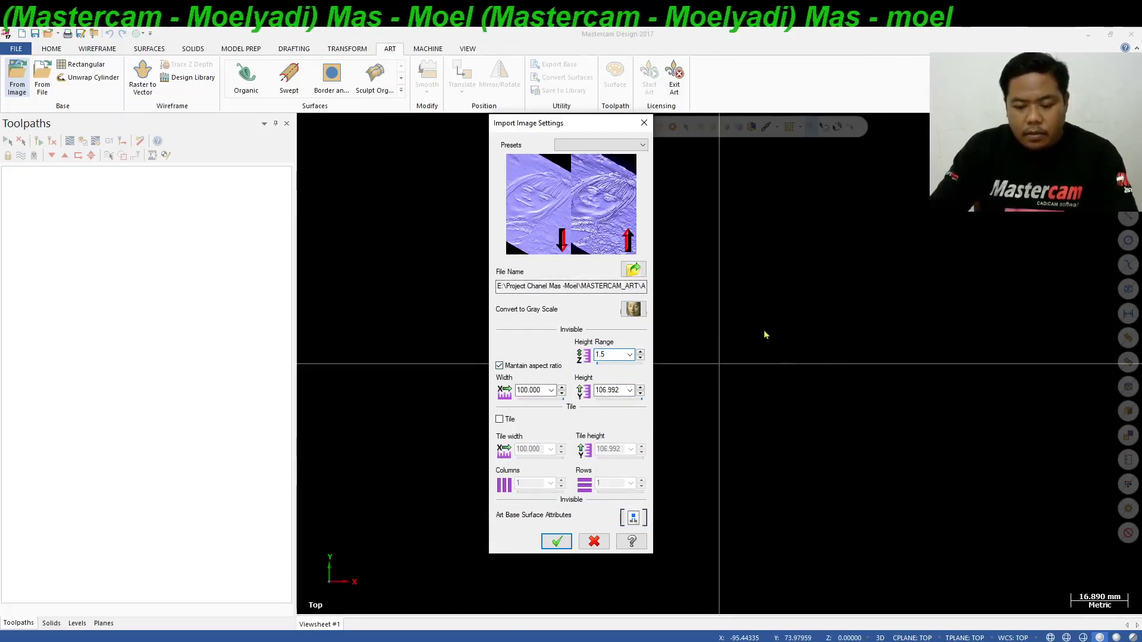
Create the art base surface centred on the origin at Z -2, with boundary geometry included
click(633, 518)
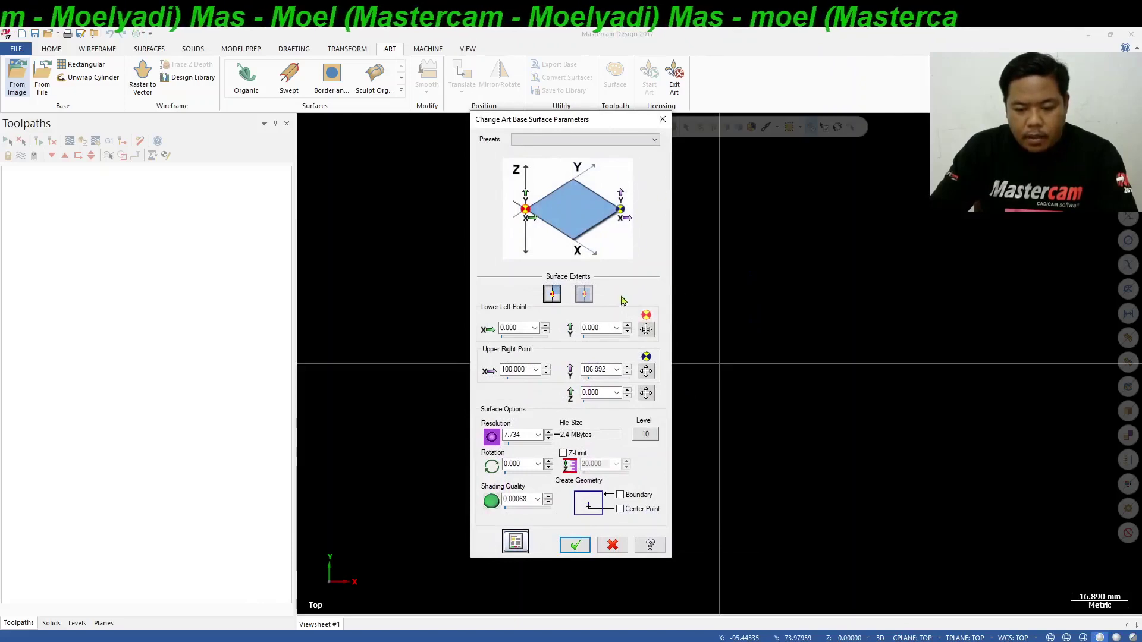
click(584, 295)
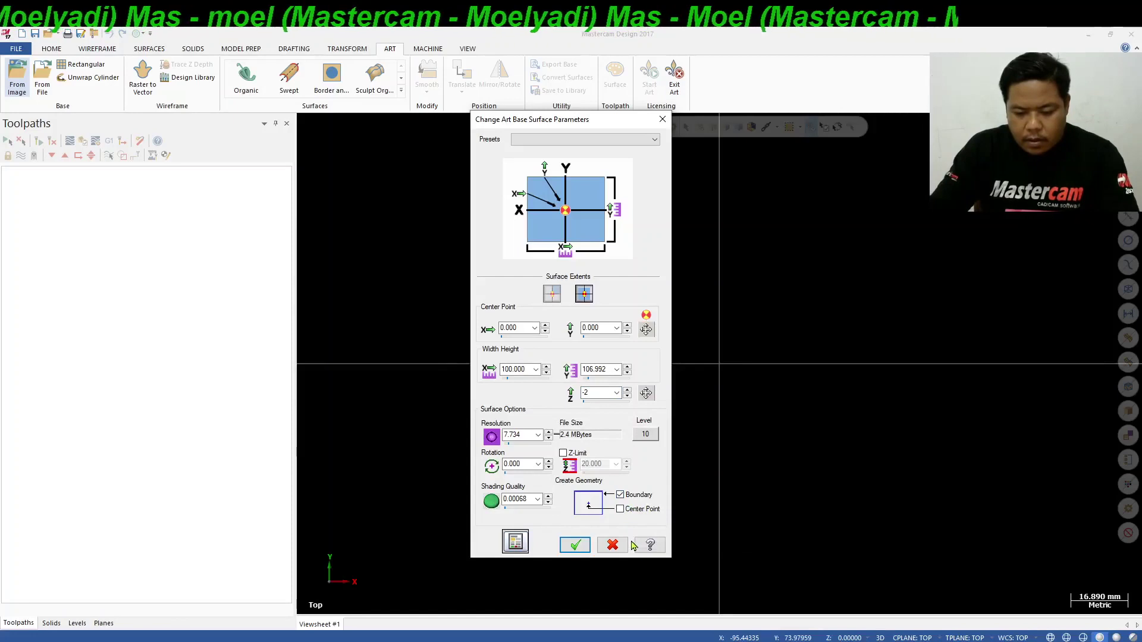
click(583, 547)
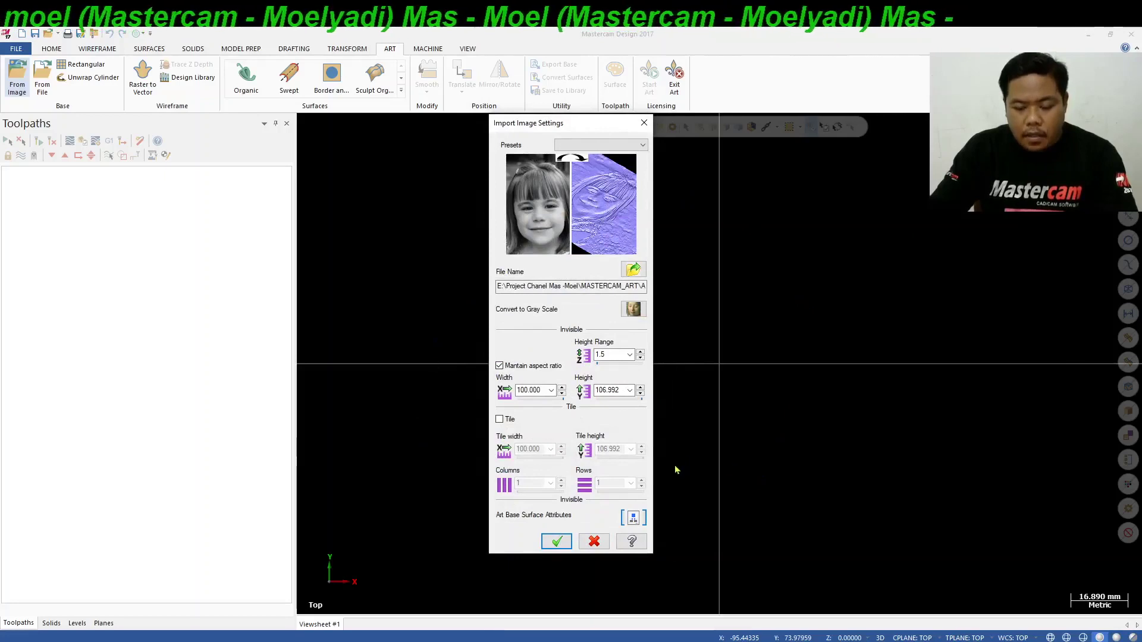
click(563, 543)
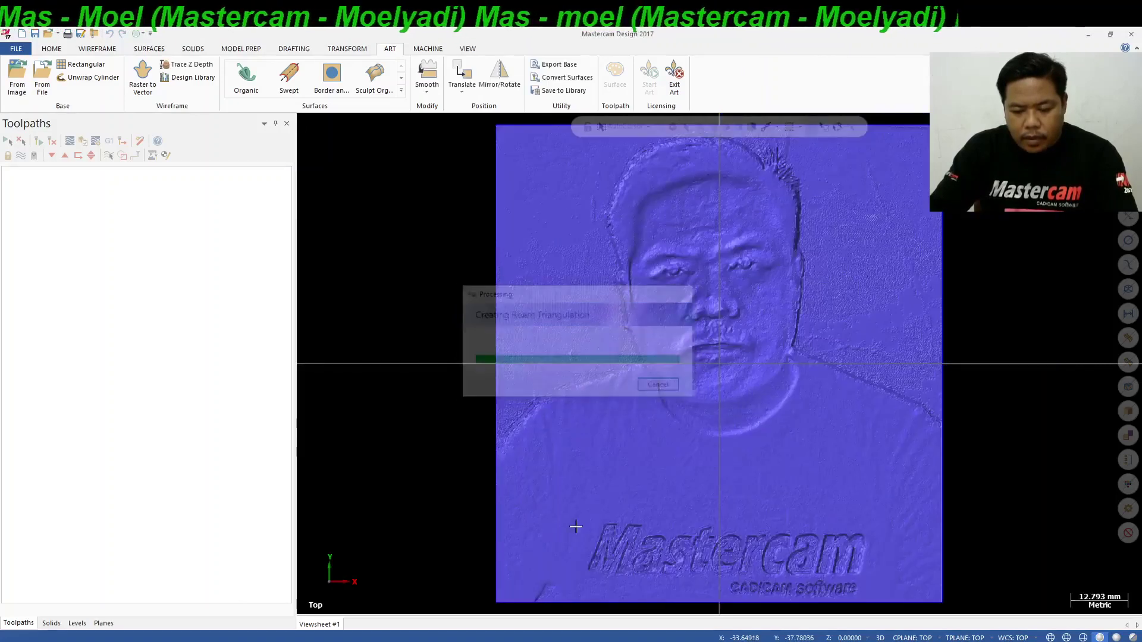
Start the Smooth operation on the portrait surface, using its rectangular boundary as the contour chain
mouse_move(553, 345)
middle_down()
mouse_move(484, 273)
mouse_move(535, 347)
mouse_move(567, 356)
mouse_move(543, 349)
mouse_move(572, 345)
mouse_move(559, 313)
middle_up()
click(428, 93)
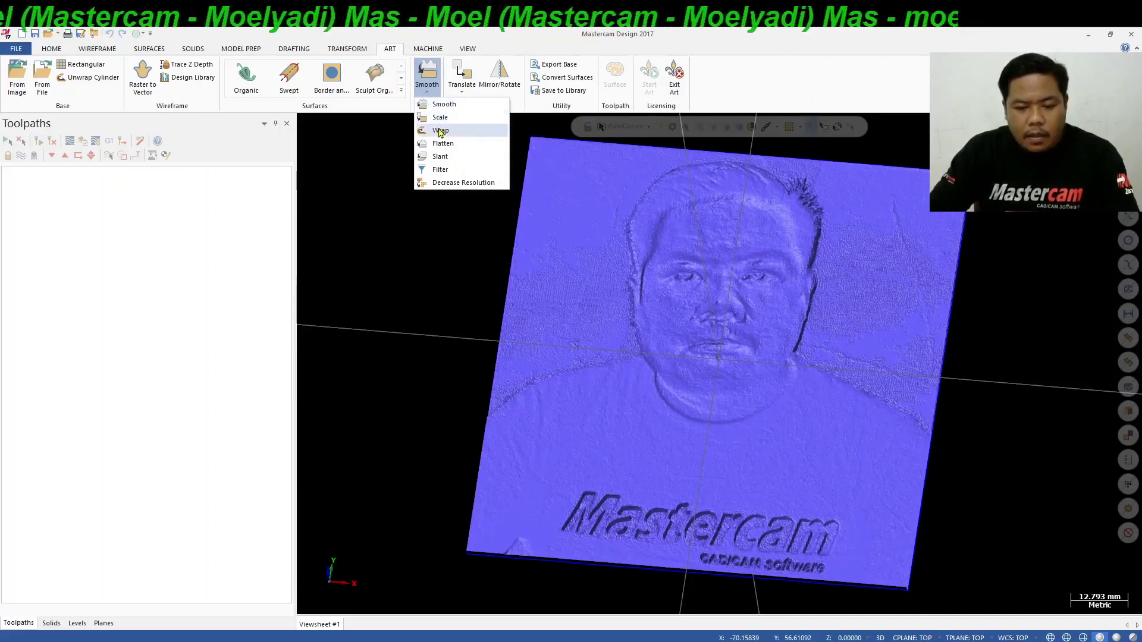
click(430, 85)
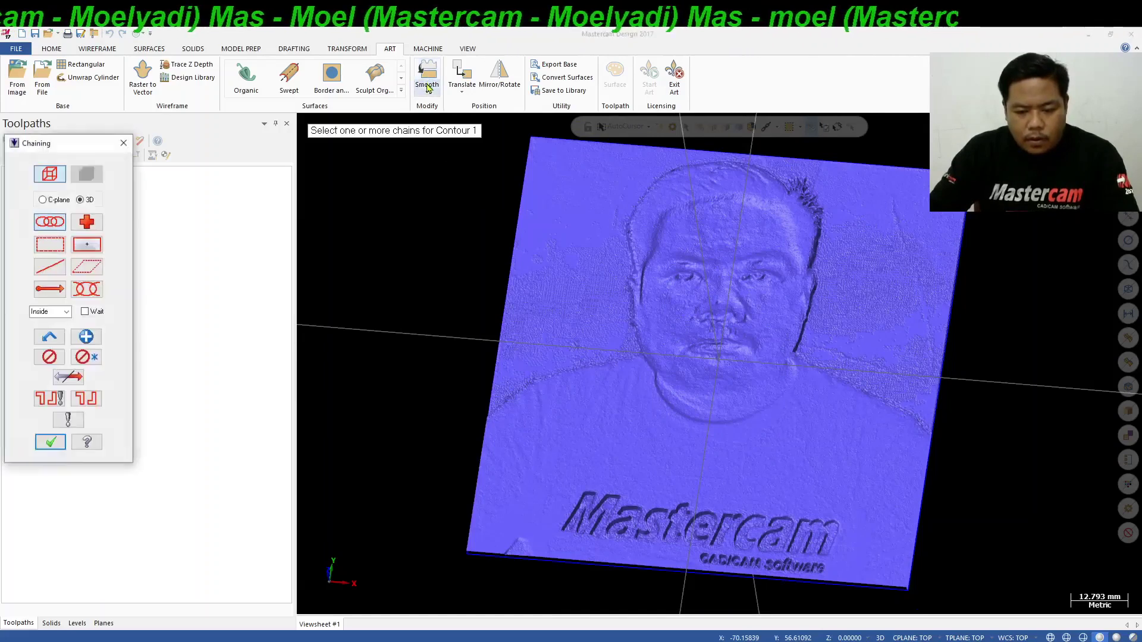
click(501, 368)
click(51, 442)
click(50, 442)
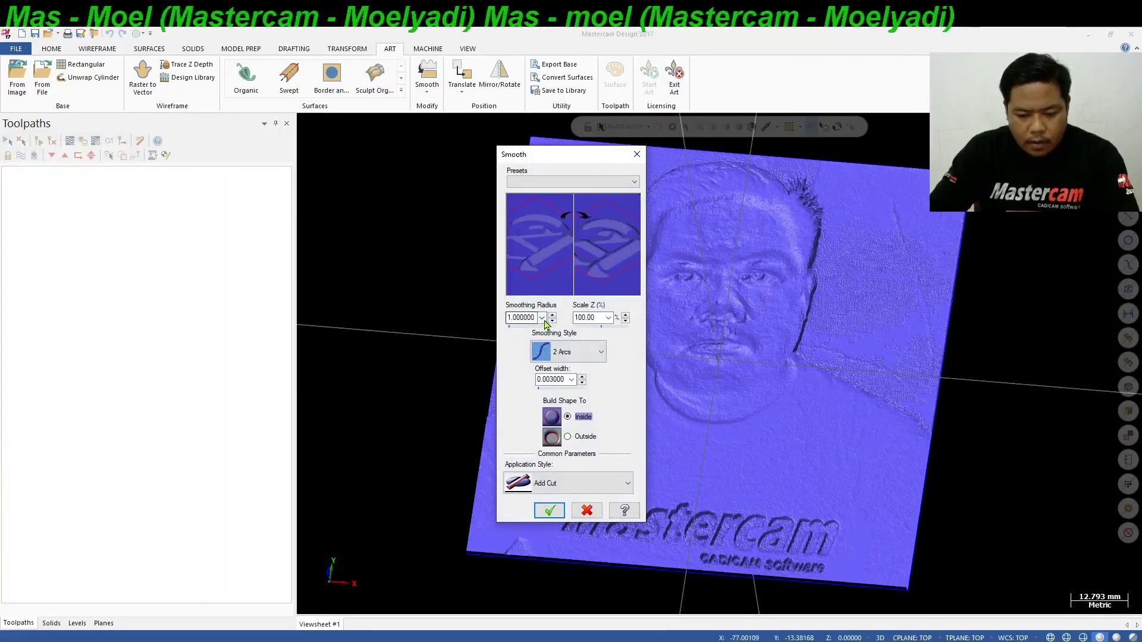
Apply the smoothing with a radius of 0.2, accepting the offset width of 0.0125 and the default operation name
click(542, 319)
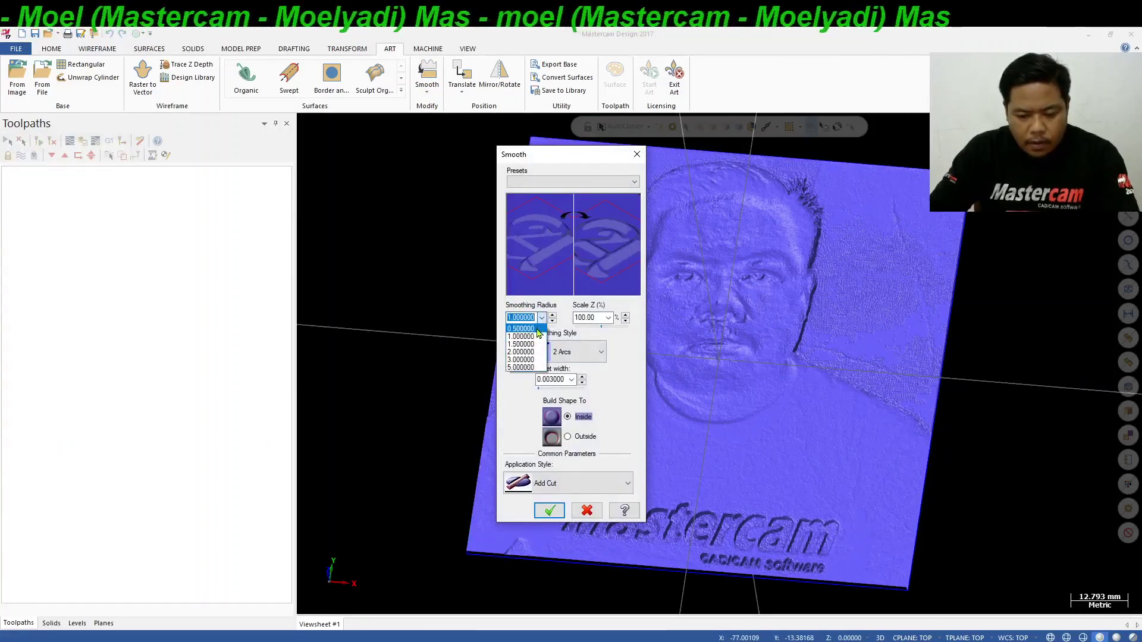
click(536, 329)
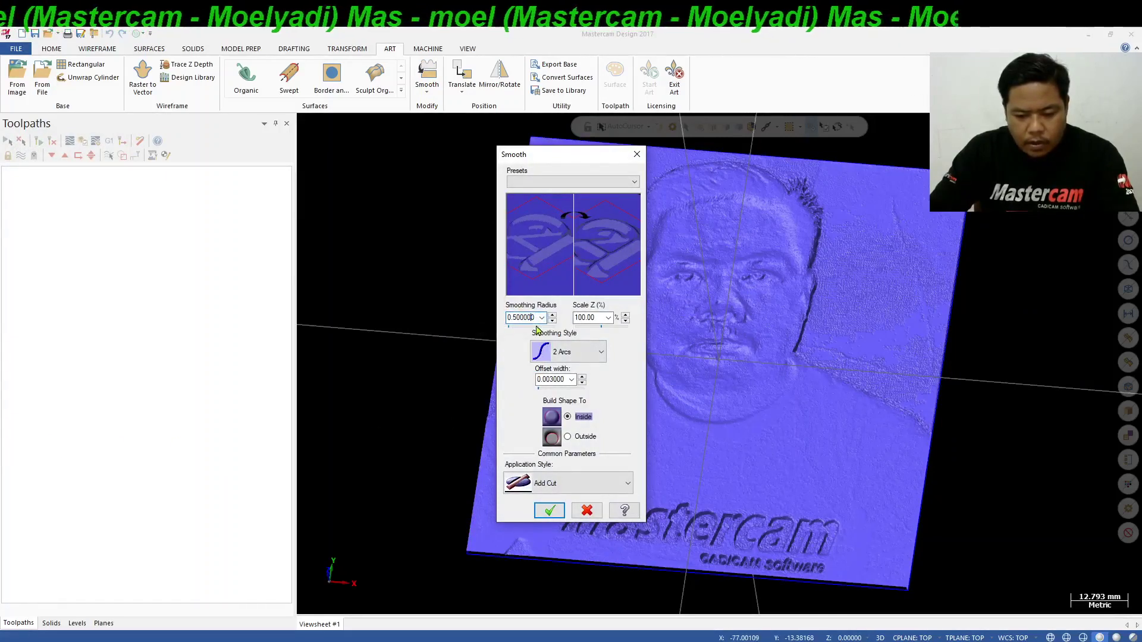
text(0.2)
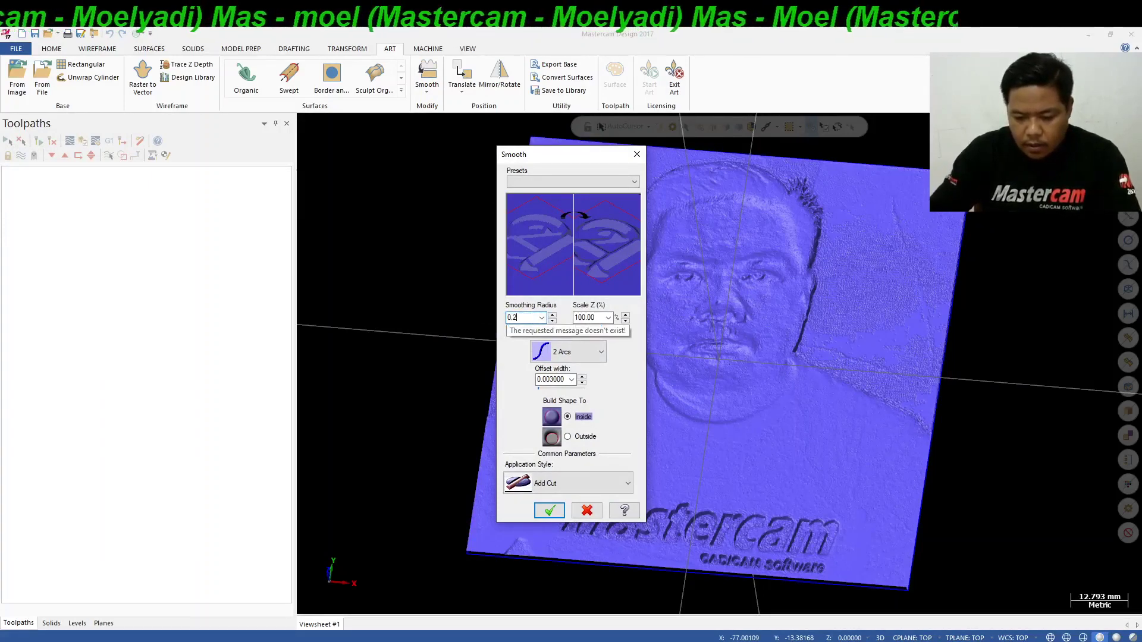
double_click(561, 380)
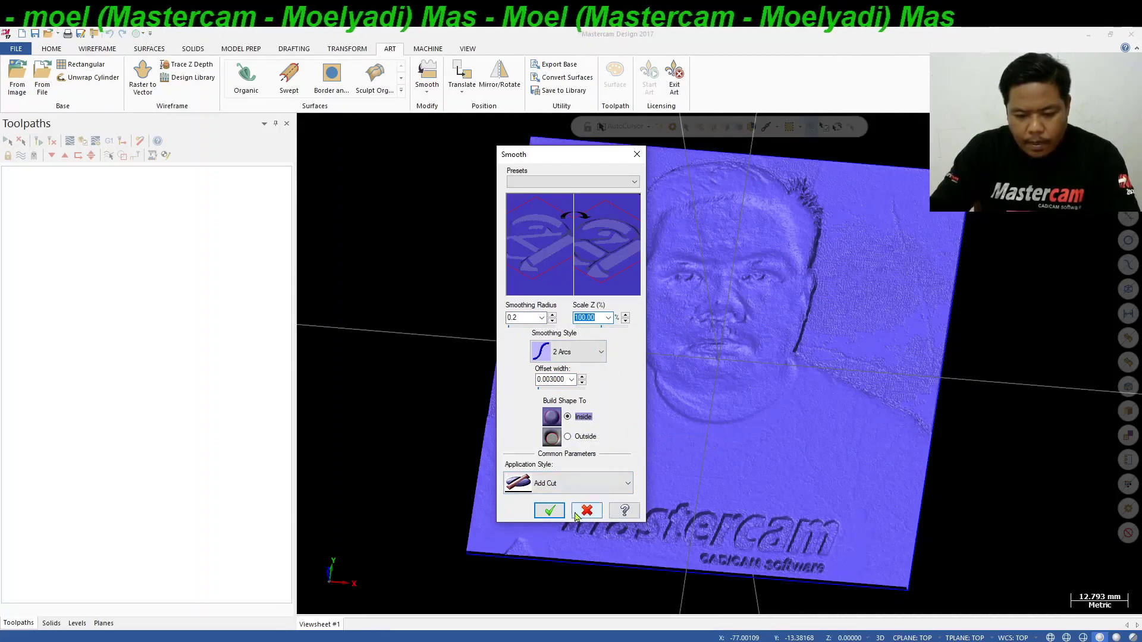
click(556, 512)
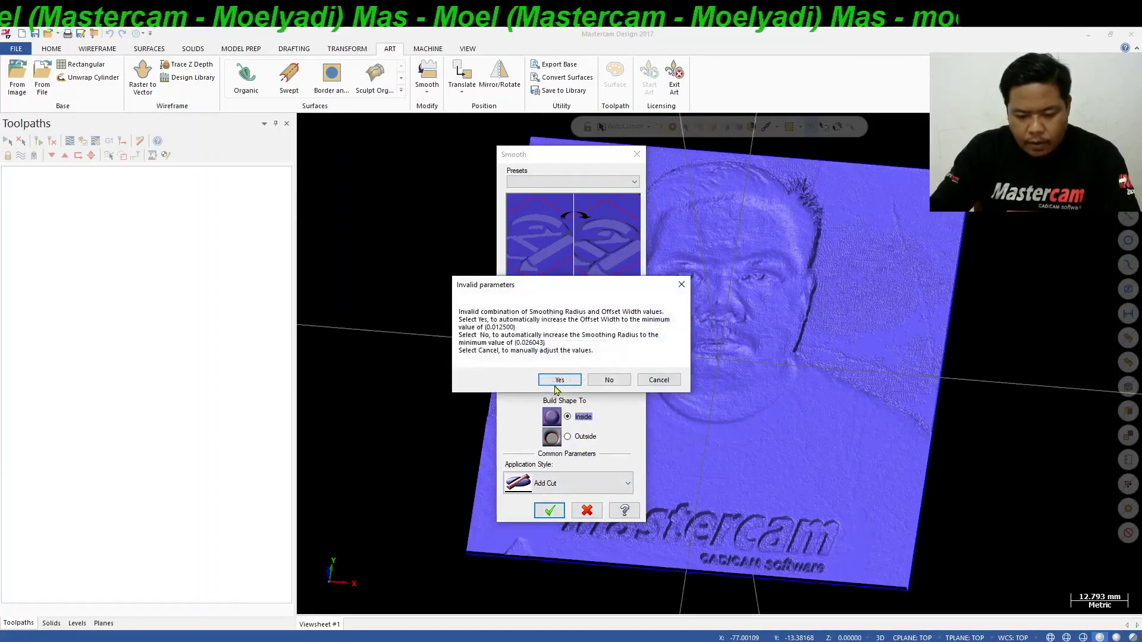
click(556, 383)
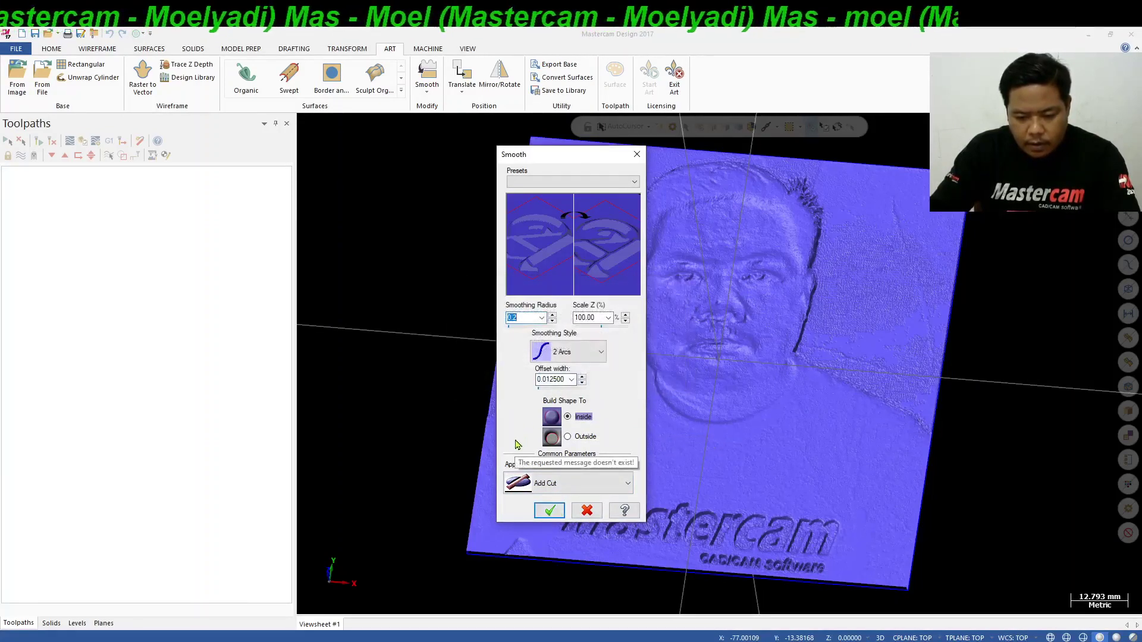
click(551, 512)
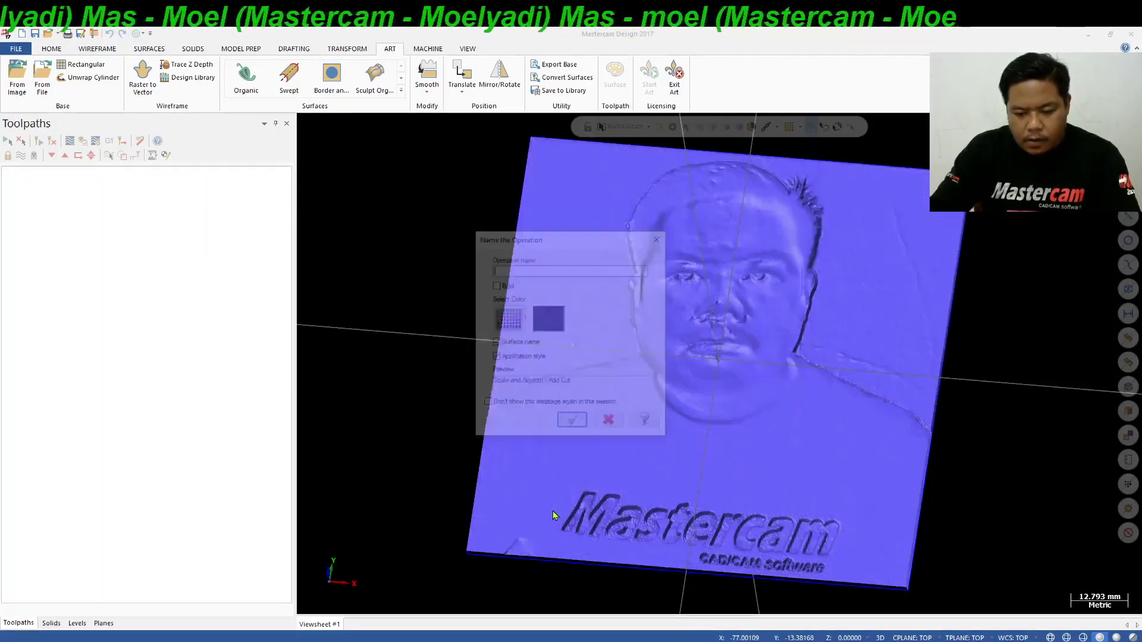
click(574, 423)
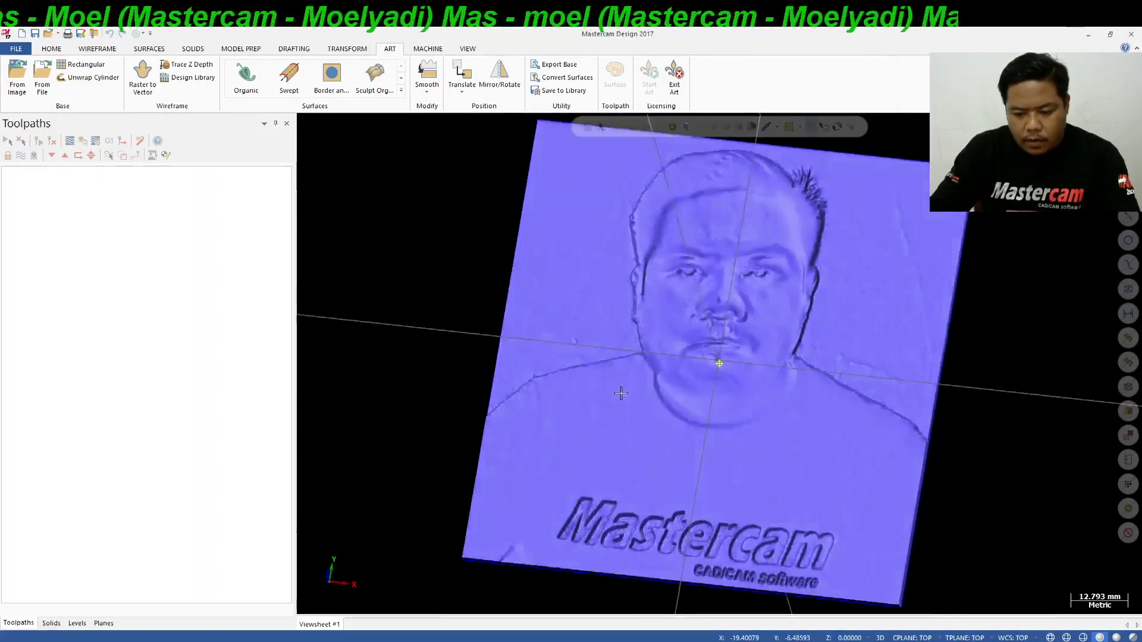
Examine the smoothed portrait relief from tilted angles and from above
mouse_move(620, 392)
middle_down()
mouse_move(573, 408)
mouse_move(597, 412)
mouse_move(628, 391)
mouse_move(629, 368)
mouse_move(613, 414)
middle_up()
scroll(846, 271, up, 1)
scroll(846, 271, down, 1)
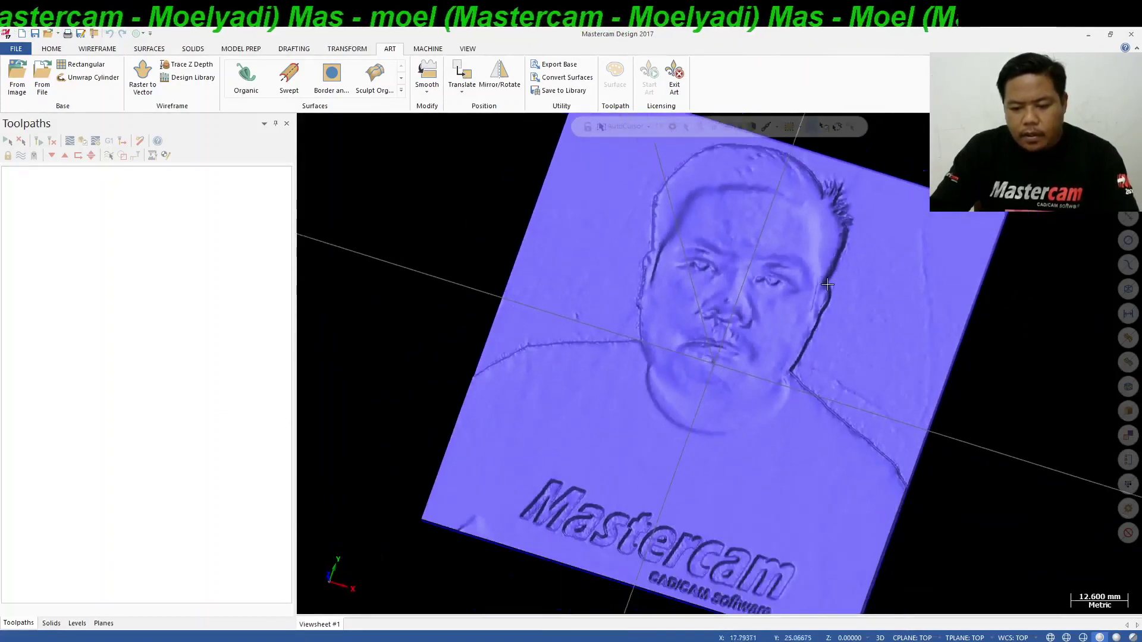
scroll(812, 266, up, 1)
scroll(903, 344, down, 2)
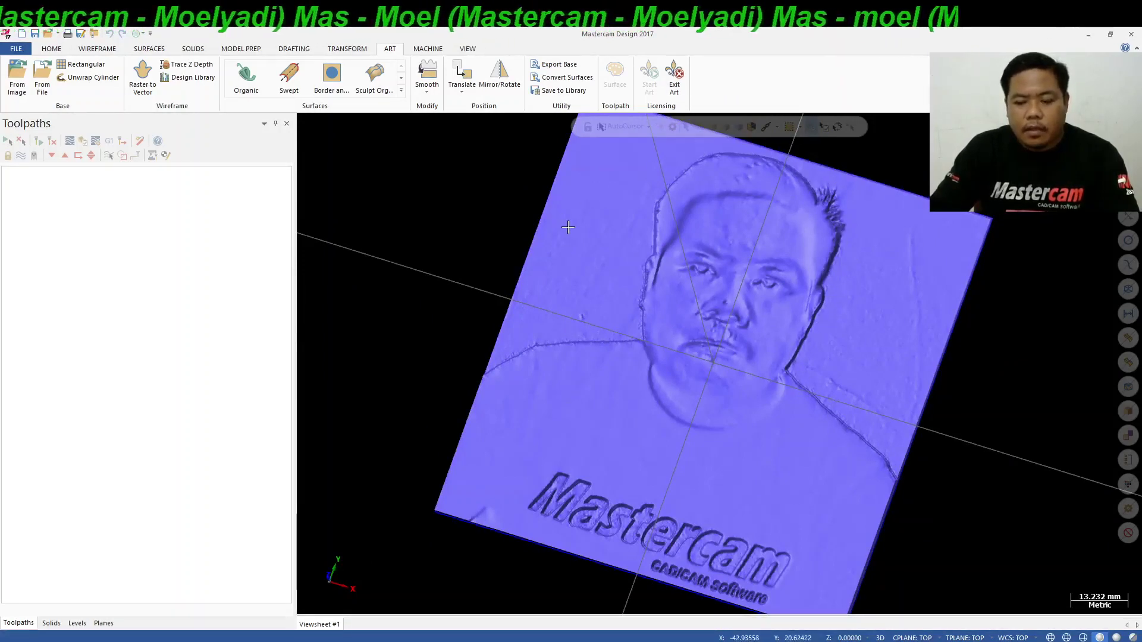
right_click(449, 224)
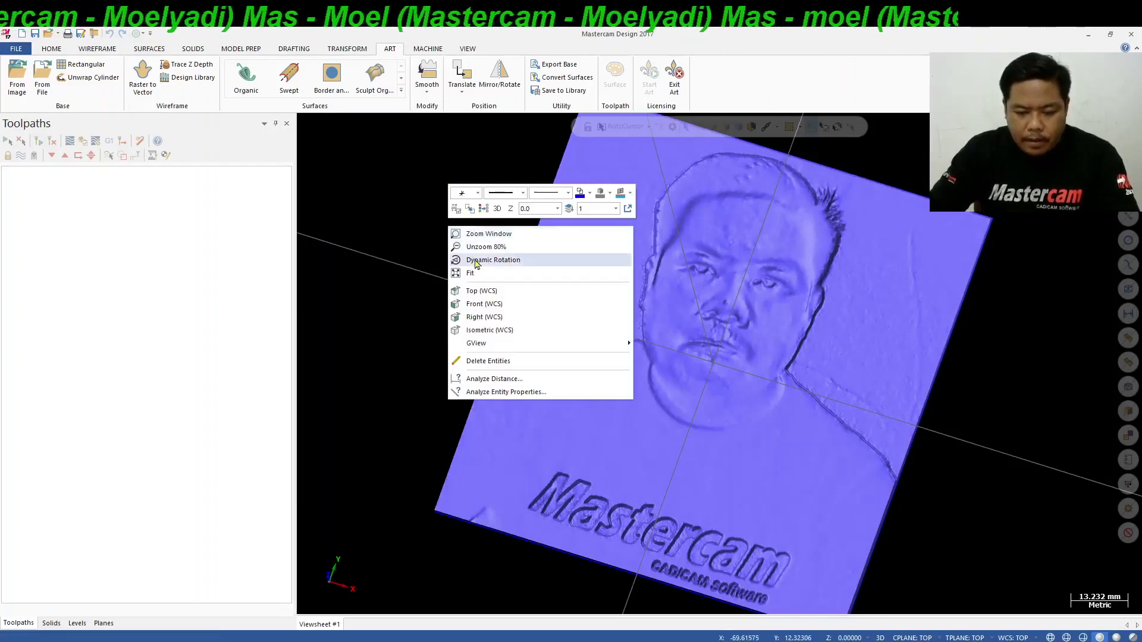
click(487, 291)
middle_drag(491, 316, 452, 250)
Return to the Top view and set the construction depth Z to -2
right_click(388, 233)
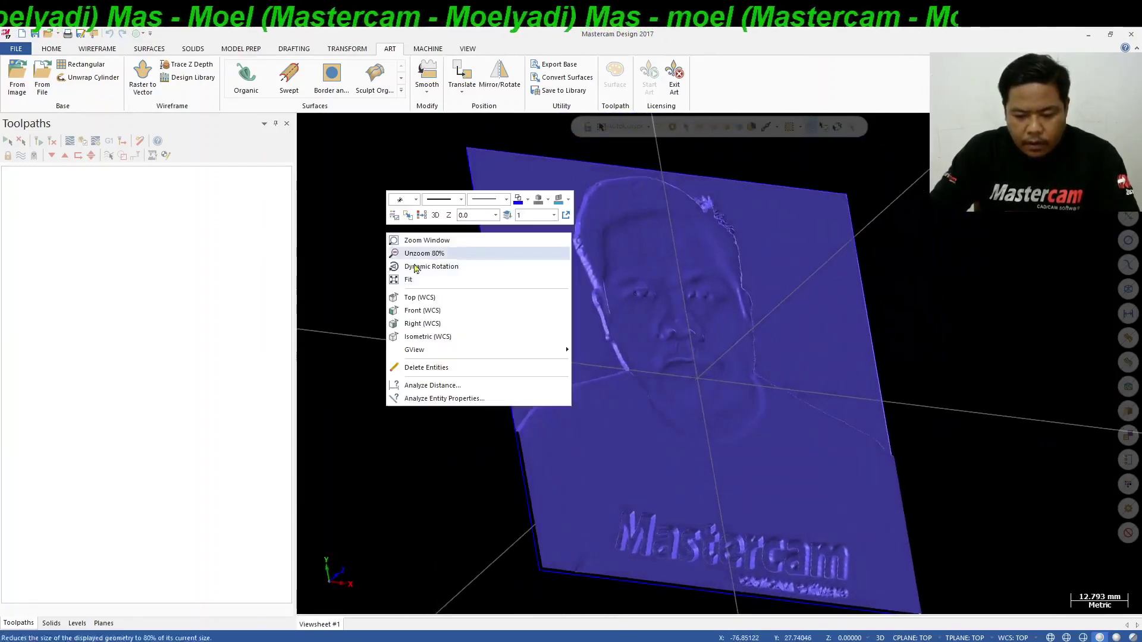
click(435, 299)
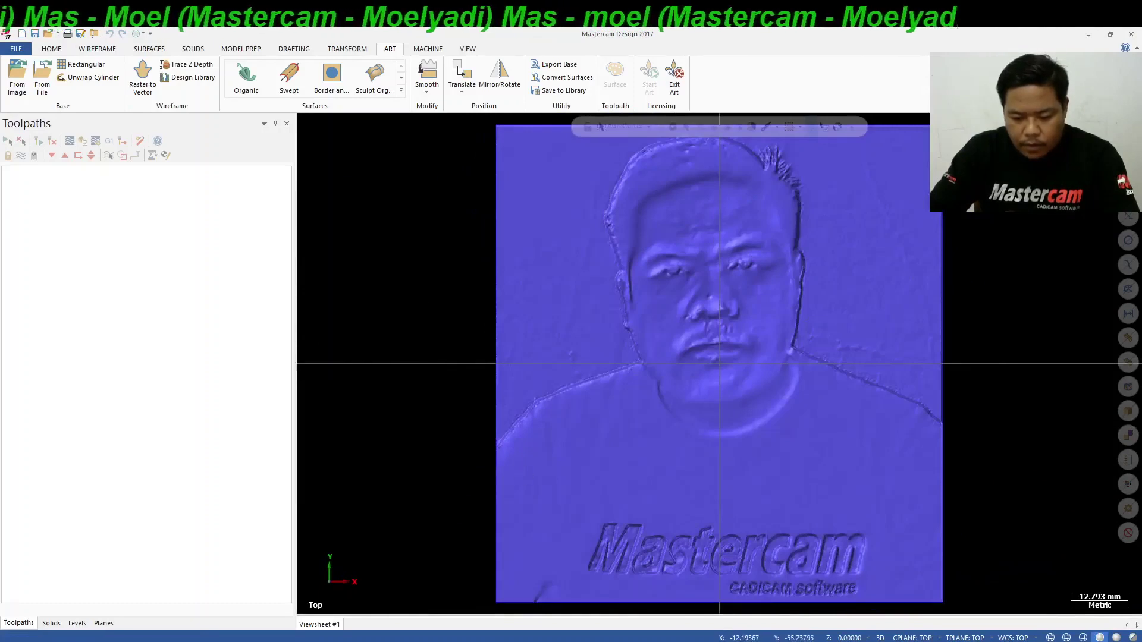
click(855, 638)
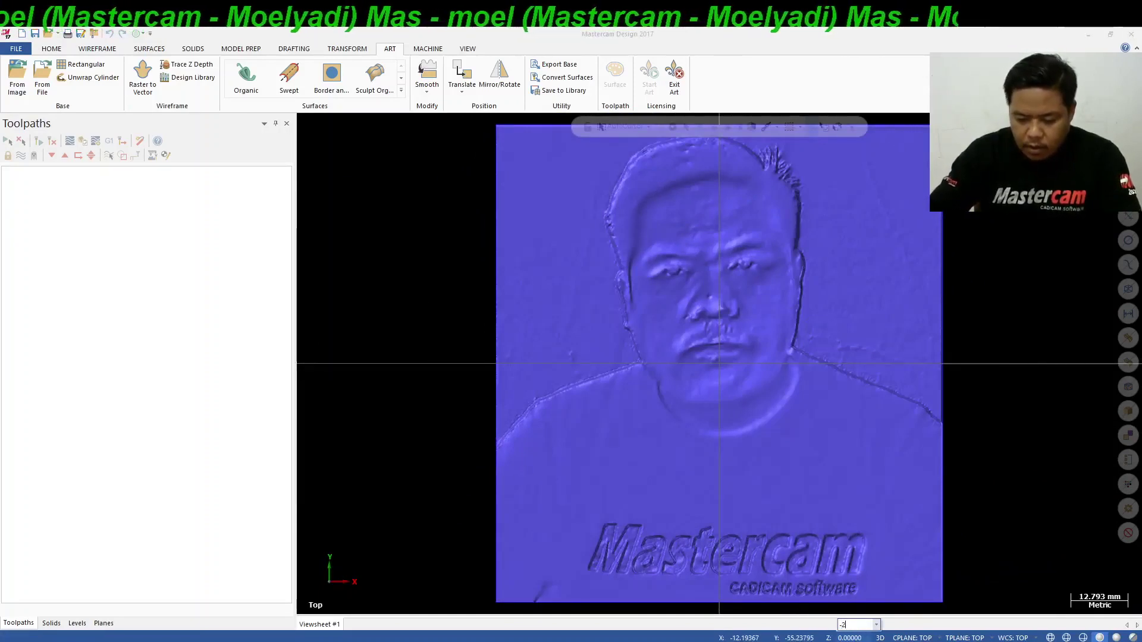
key(Return)
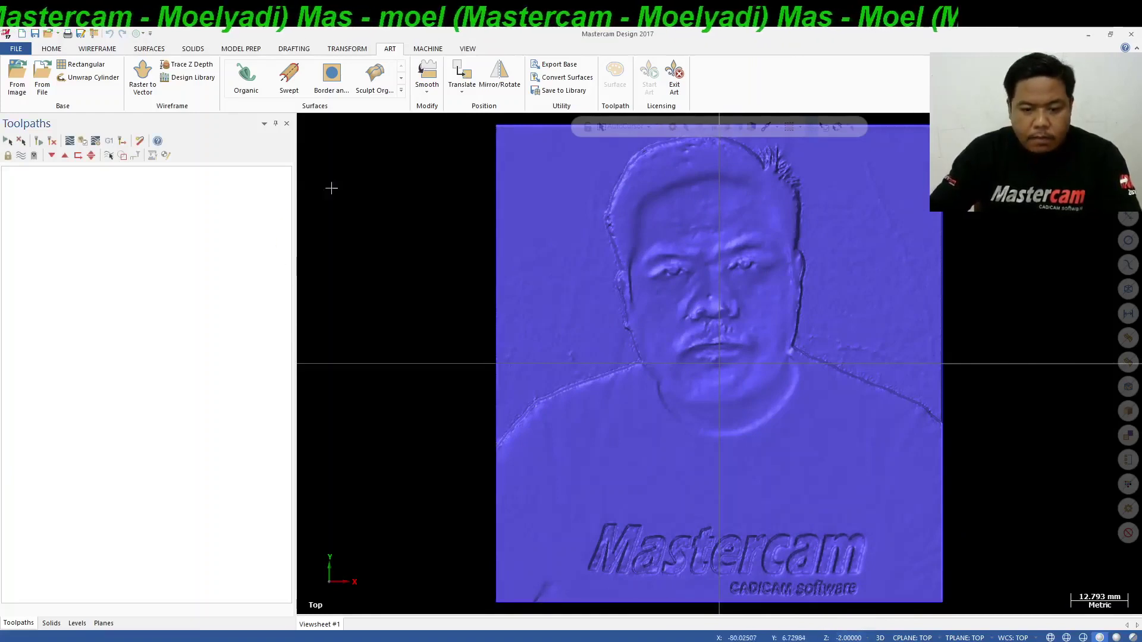
Start a manual spline just outside the relief's left edge and trace the left shoulder outline up to the neck
click(96, 50)
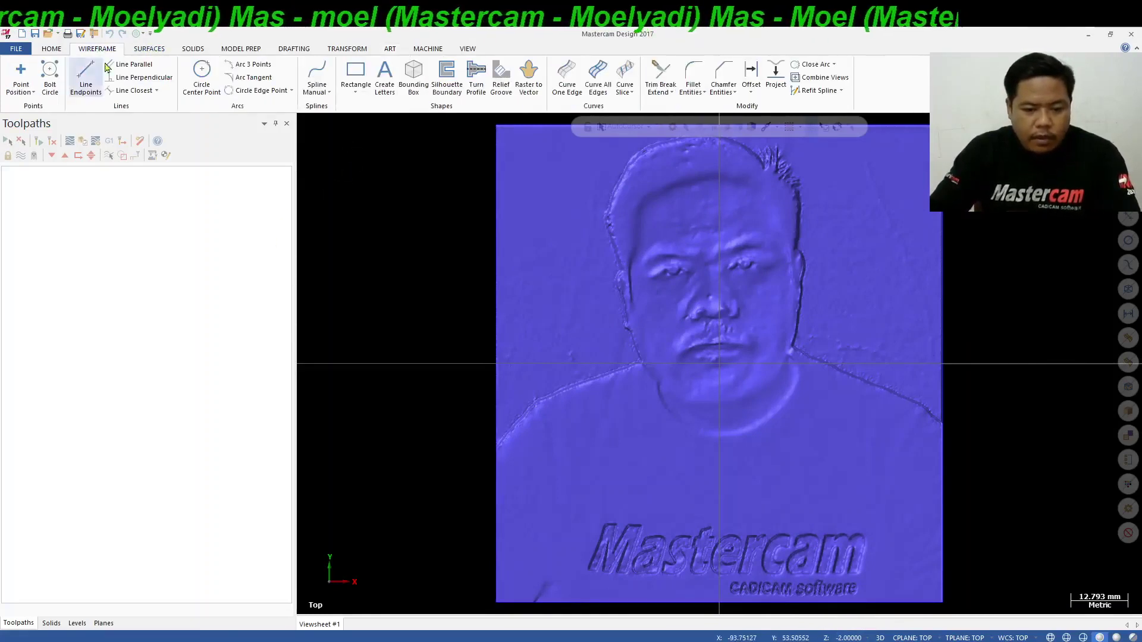
click(318, 71)
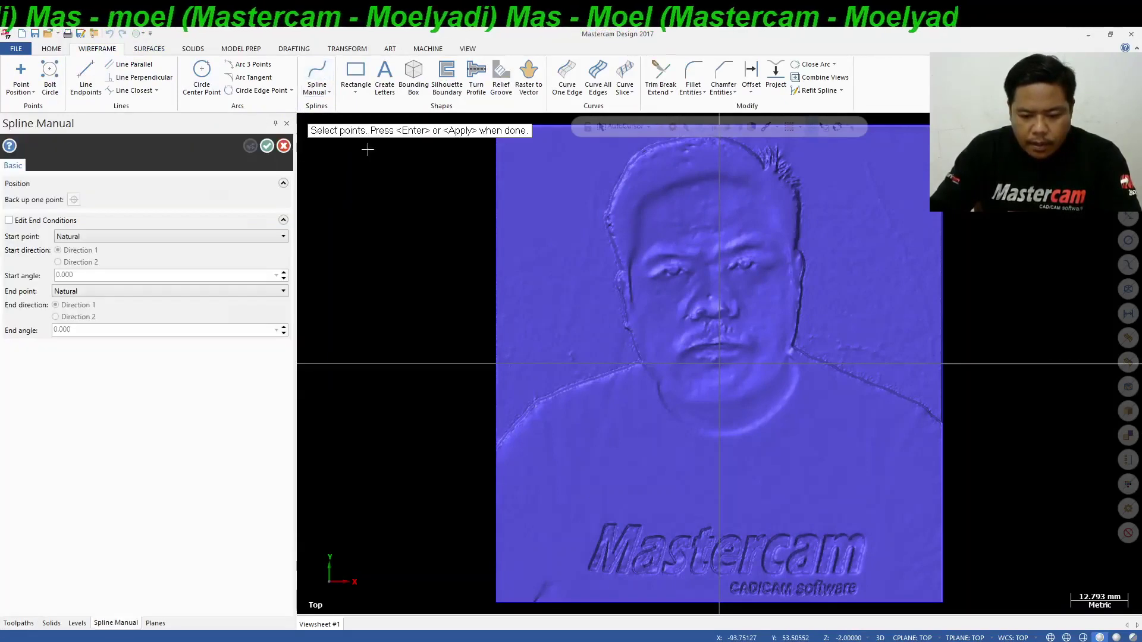
scroll(505, 476, up, 5)
scroll(503, 494, up, 2)
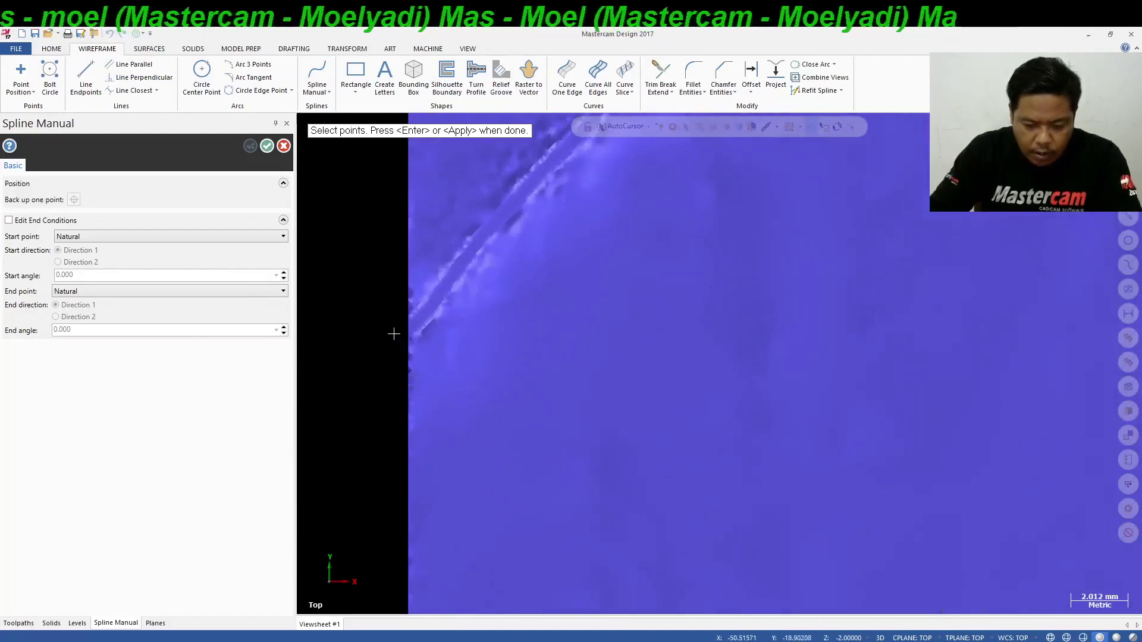
click(391, 337)
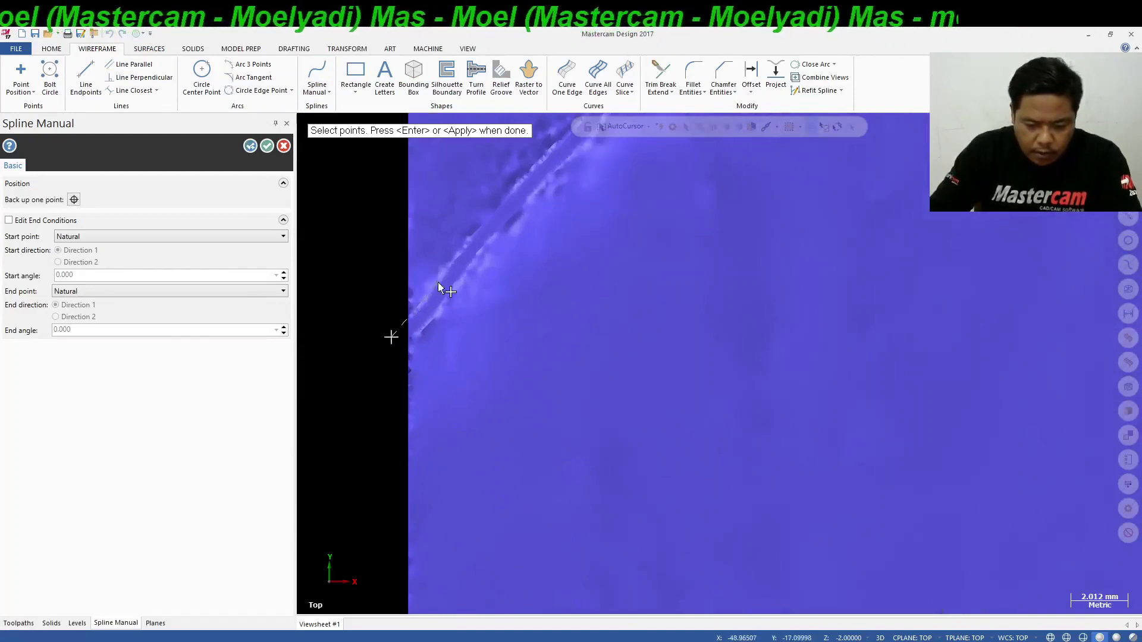
scroll(373, 470, down, 3)
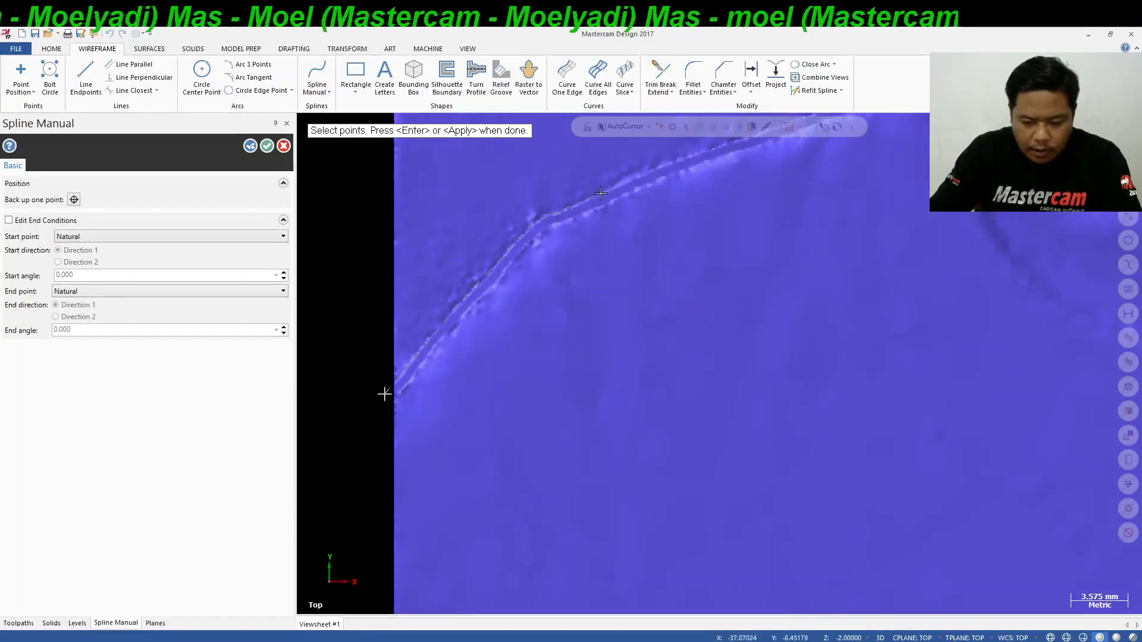
scroll(586, 250, up, 1)
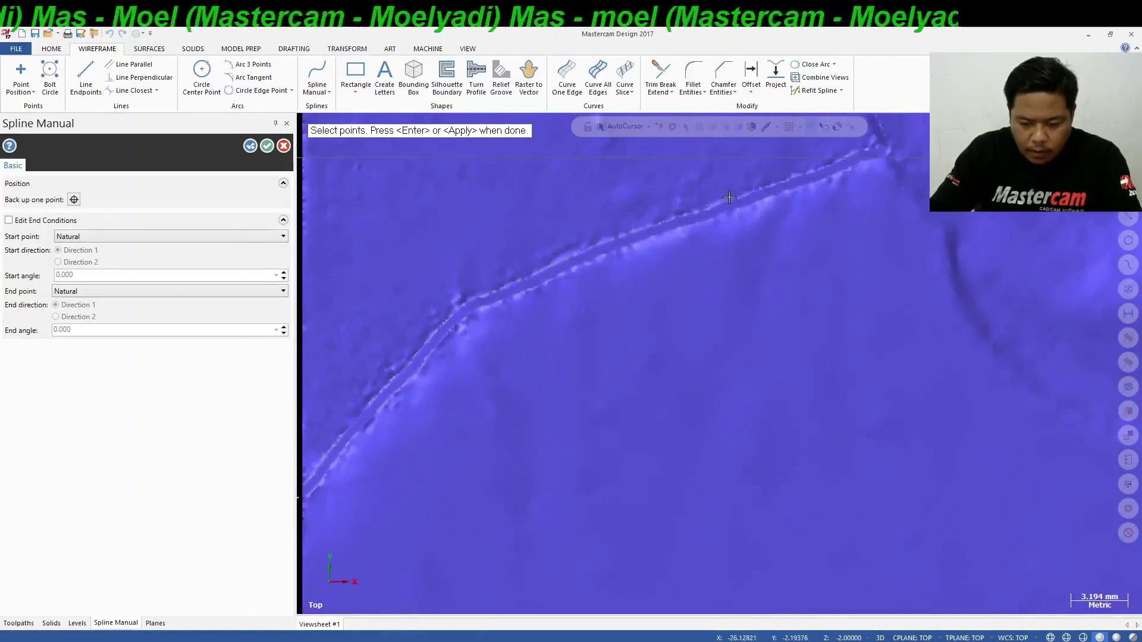
scroll(682, 271, up, 3)
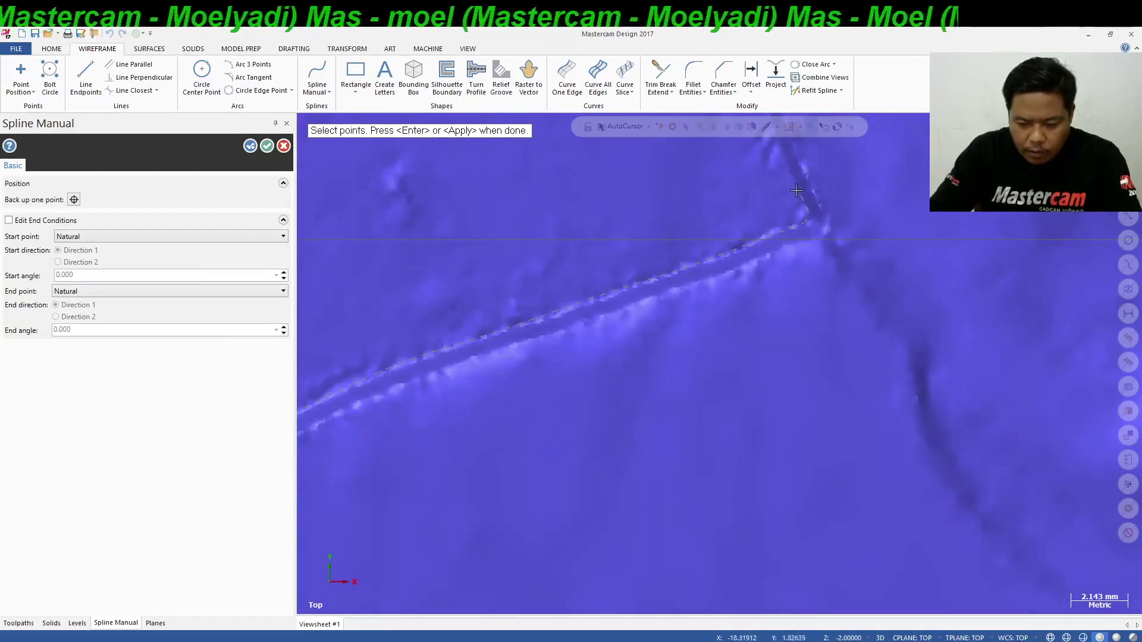
Continue the spline up the left side of the neck and jaw and around the left ear
scroll(795, 188, down, 2)
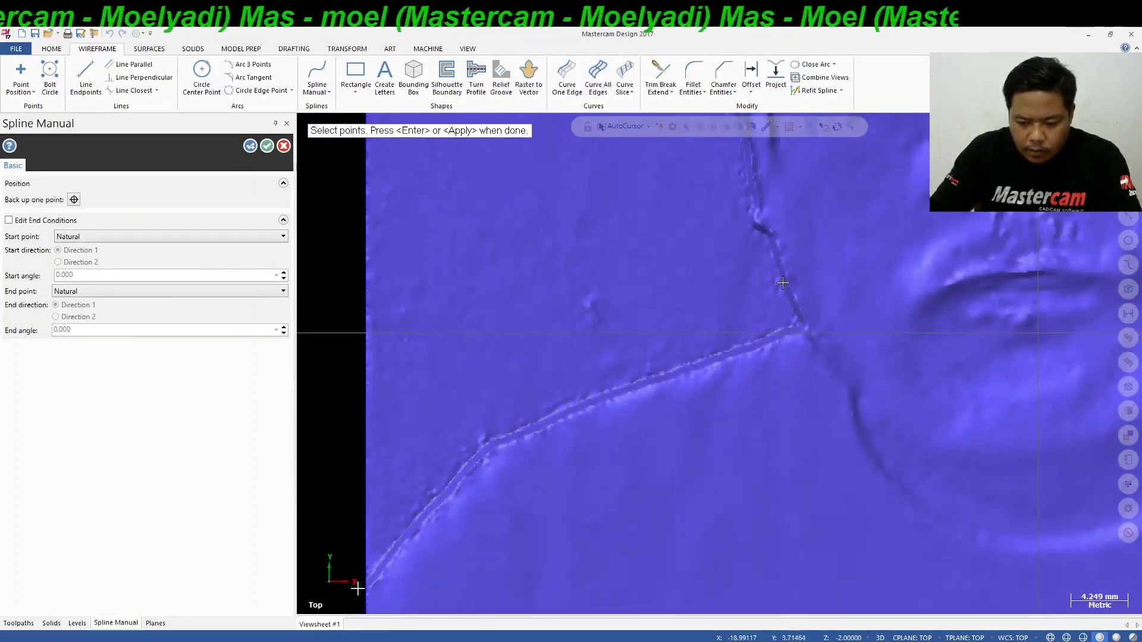
scroll(763, 199, up, 3)
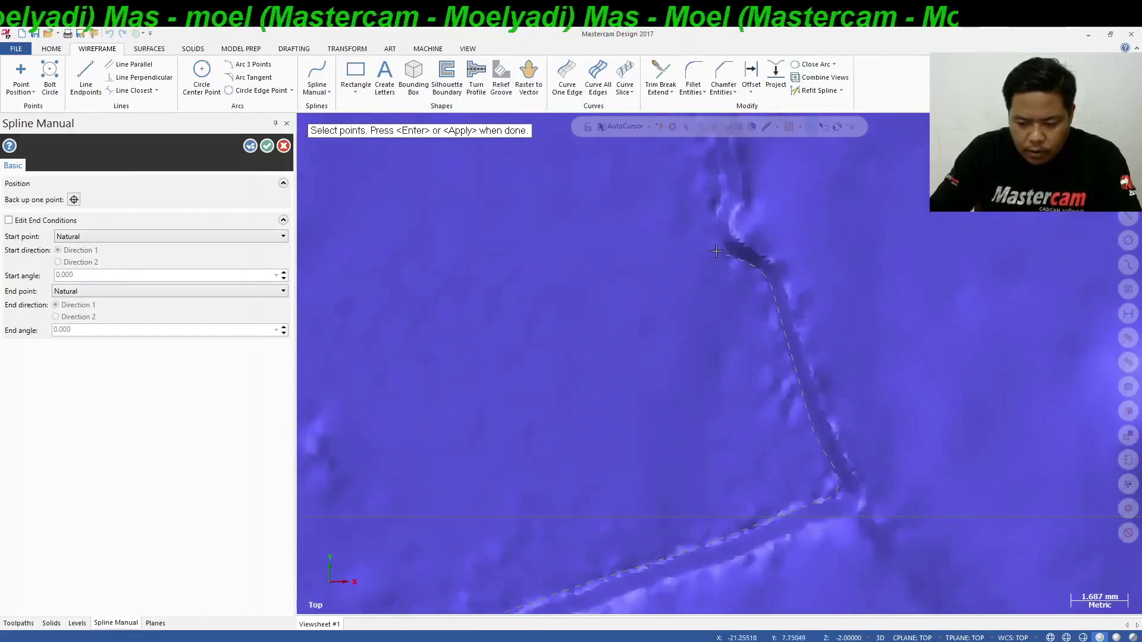
click(722, 210)
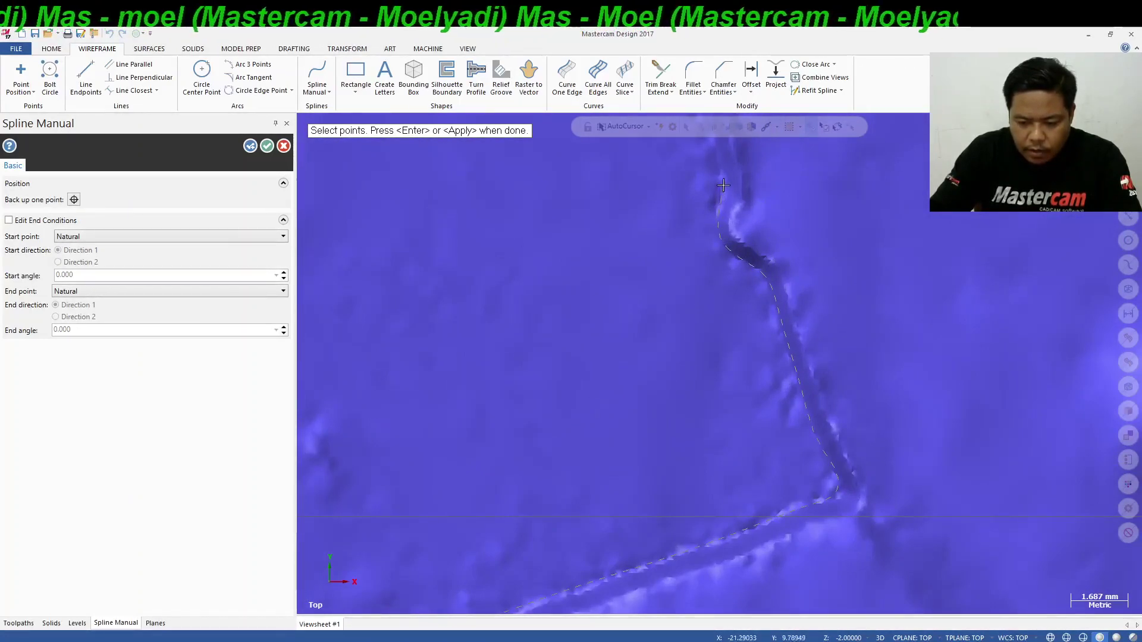
scroll(728, 212, down, 2)
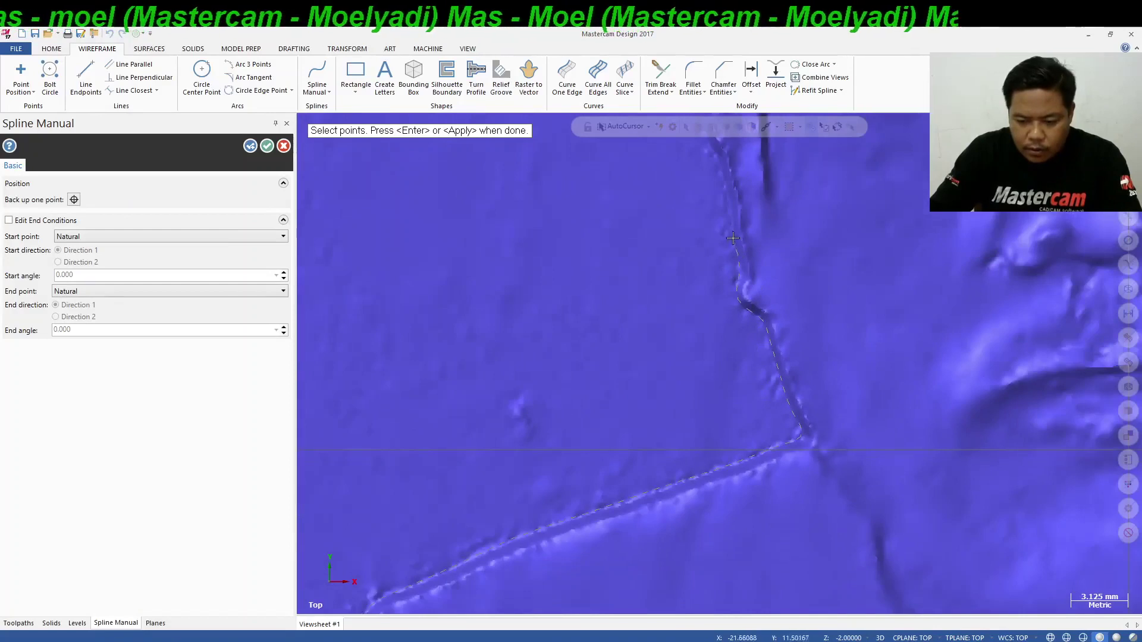
scroll(726, 190, up, 1)
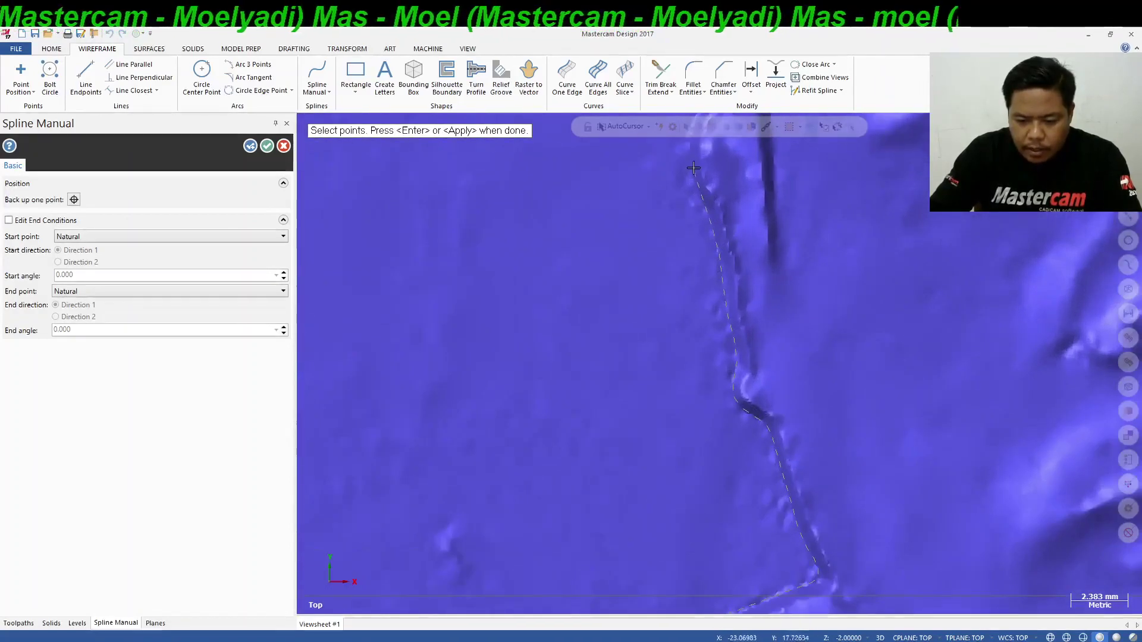
scroll(707, 298, down, 2)
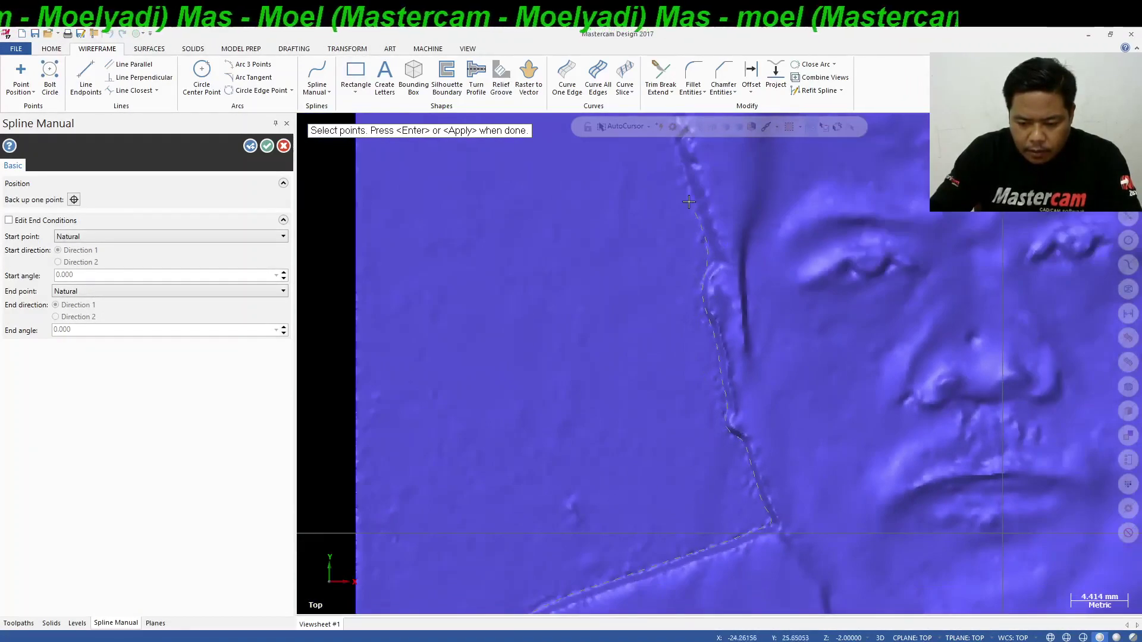
Continue the spline along the hair outline, over the top of the head and down to the right ear
scroll(690, 191, down, 1)
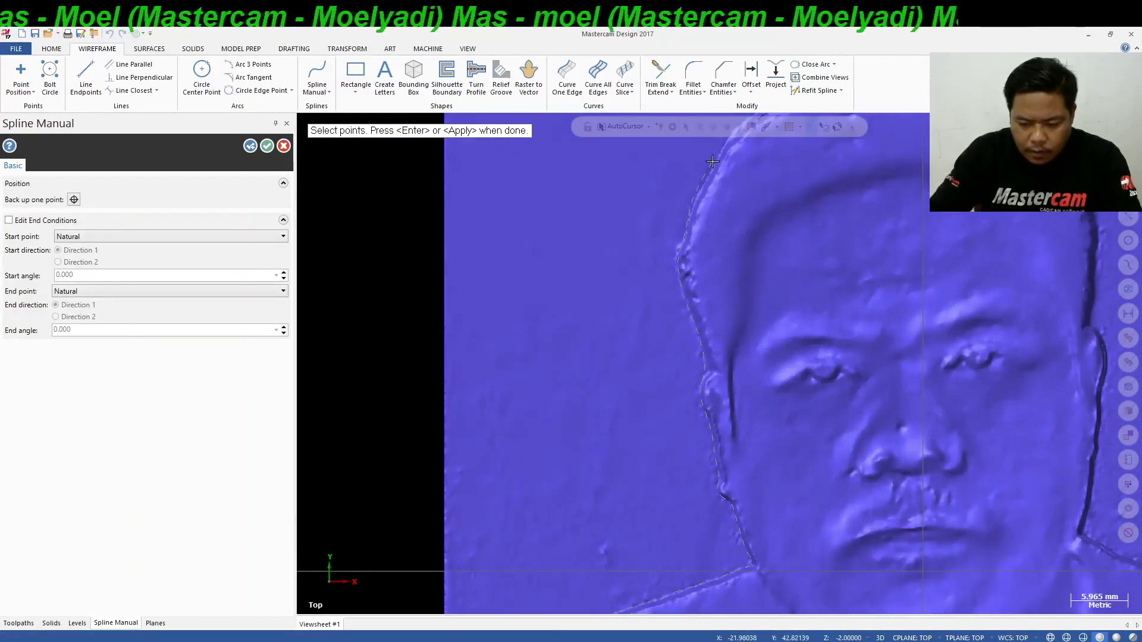
scroll(713, 163, down, 2)
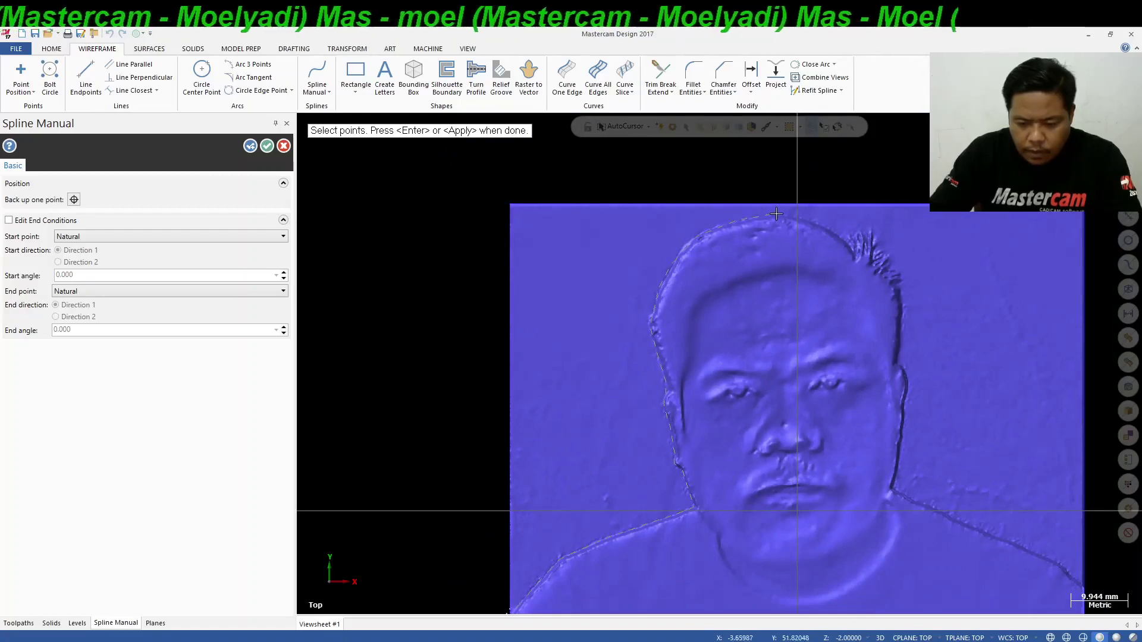
scroll(776, 214, up, 3)
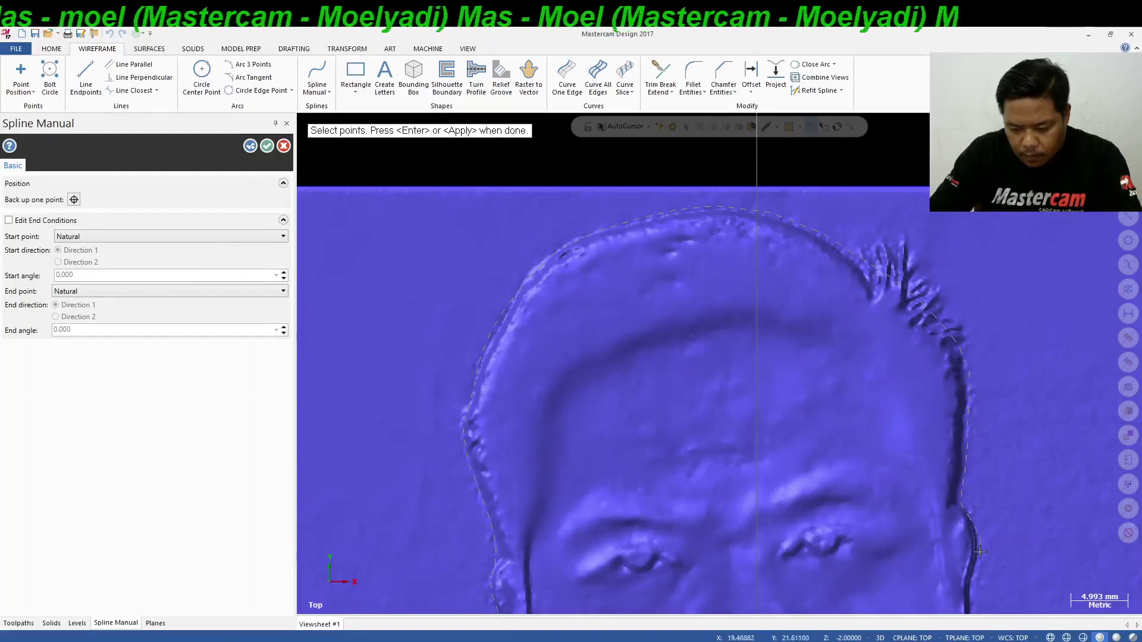
Trace the spline down the right ear and jaw to the corner where the neck meets the right shoulder
scroll(973, 551, down, 2)
scroll(968, 467, up, 3)
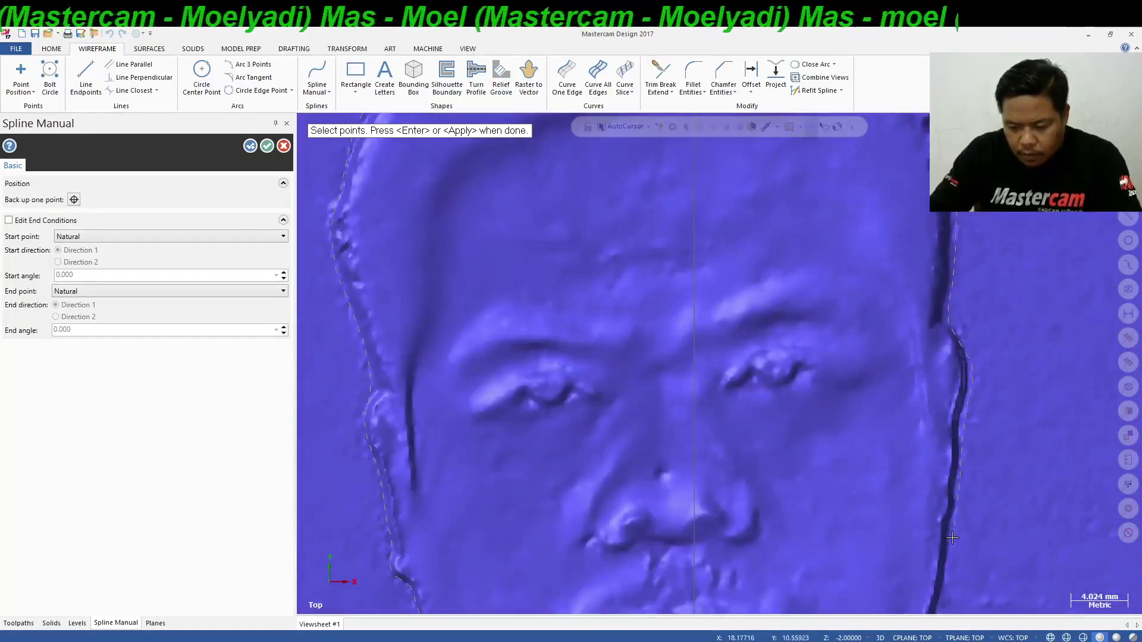
scroll(868, 316, down, 3)
scroll(895, 467, up, 2)
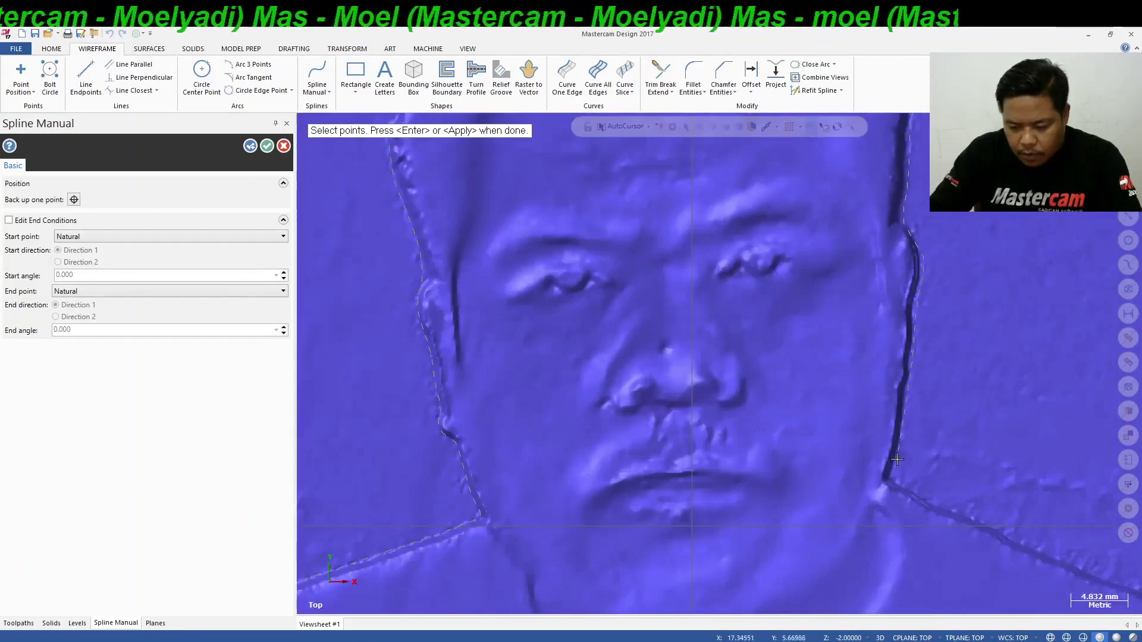
scroll(897, 459, up, 3)
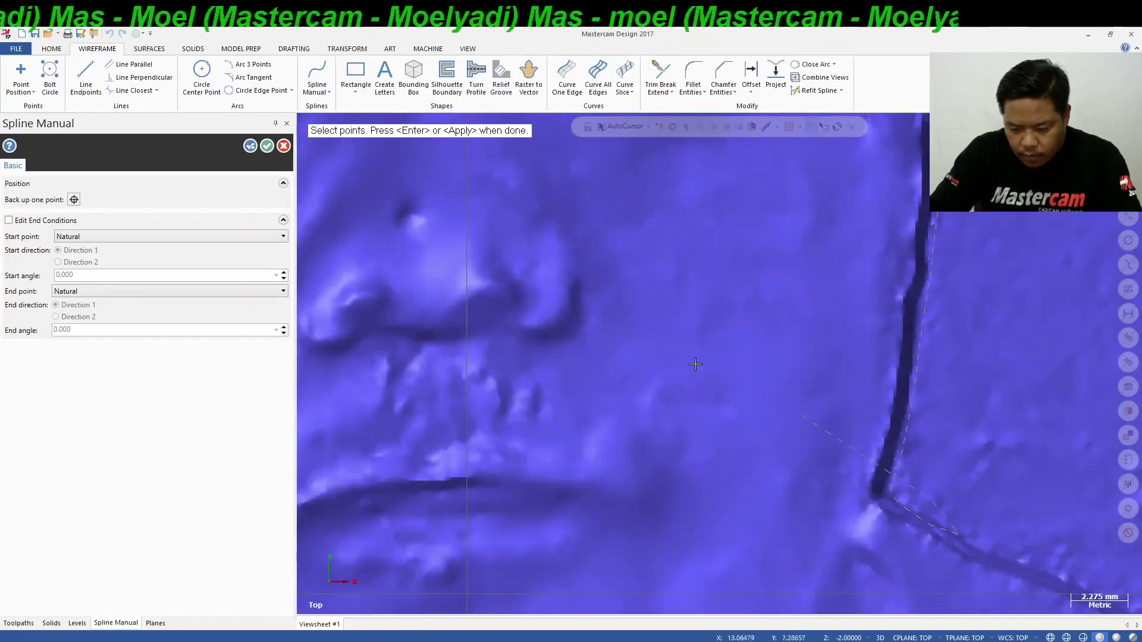
Trace the right shoulder to a point just beyond the relief's right edge and finish the spline
scroll(758, 346, down, 3)
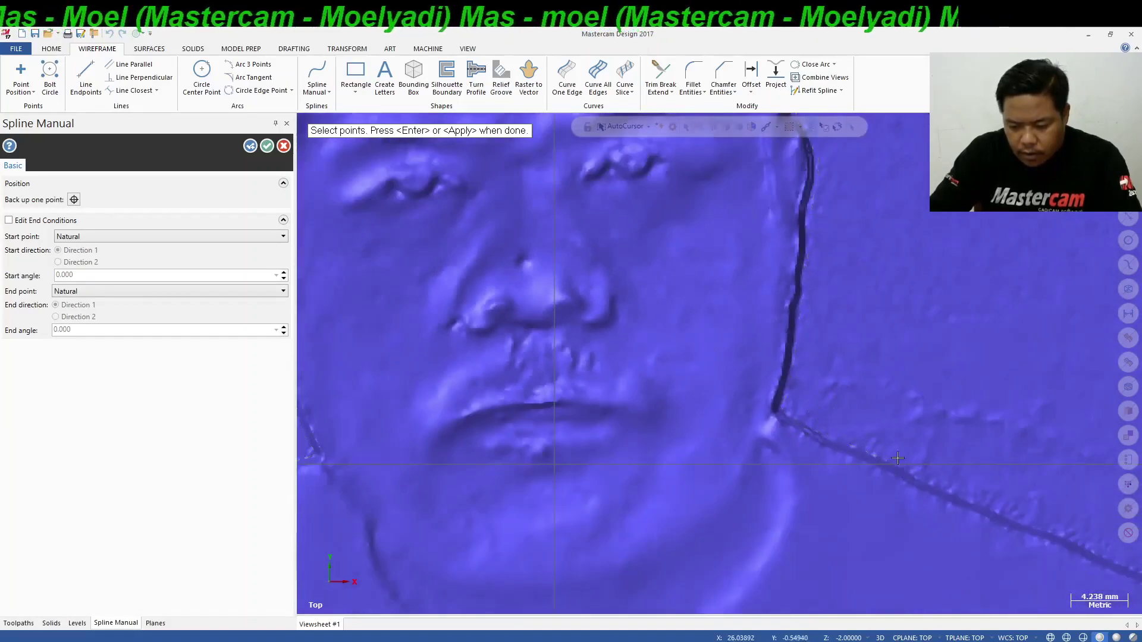
scroll(993, 470, down, 1)
scroll(892, 459, up, 4)
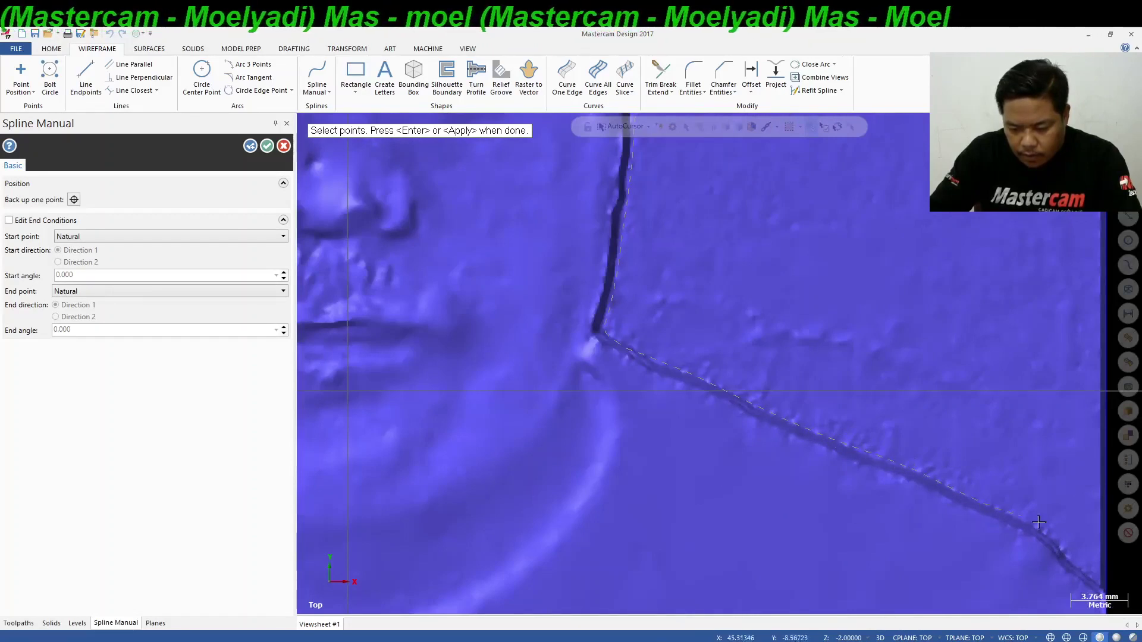
click(1066, 557)
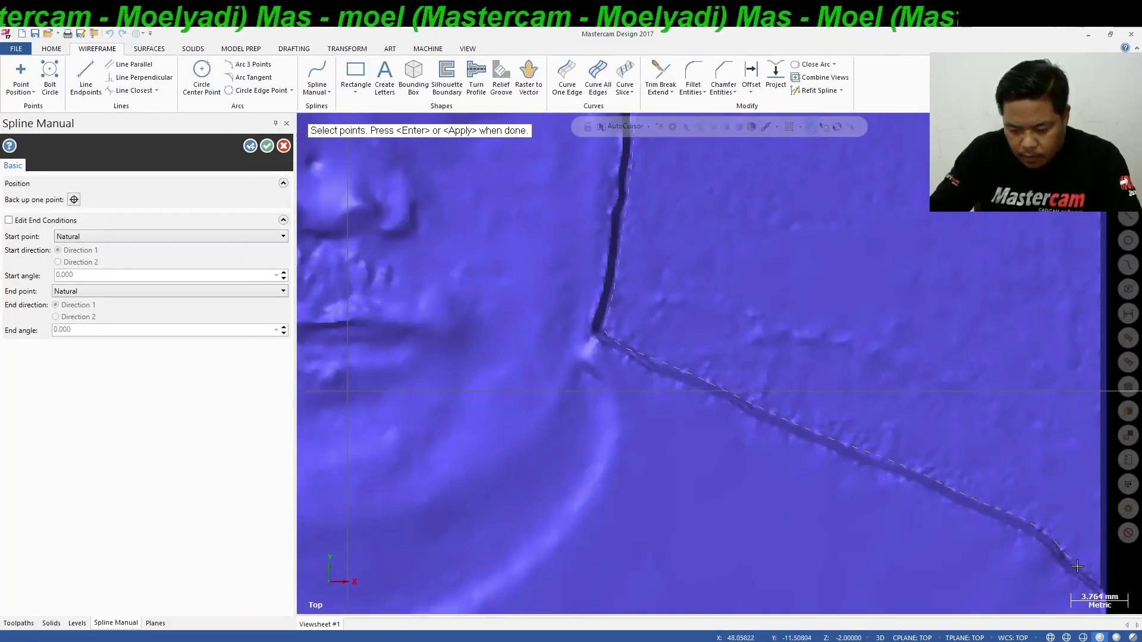
scroll(803, 414, down, 2)
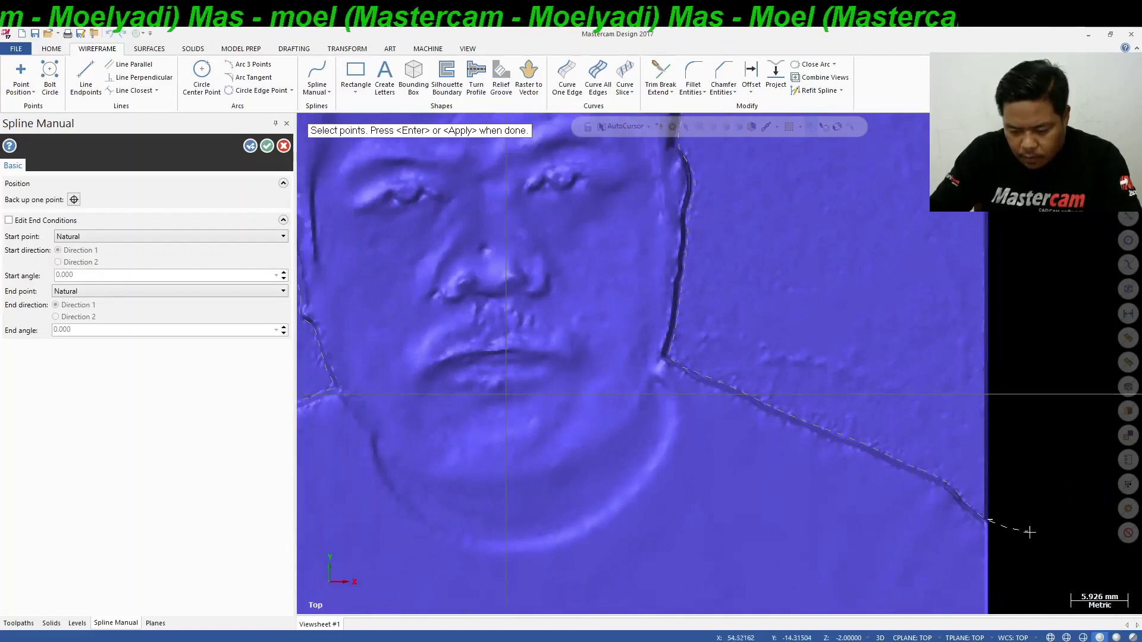
click(267, 146)
Trim off both spline ends that overhang the relief's left and right borders, using Trim mode with Divide/delete
scroll(1058, 420, down, 3)
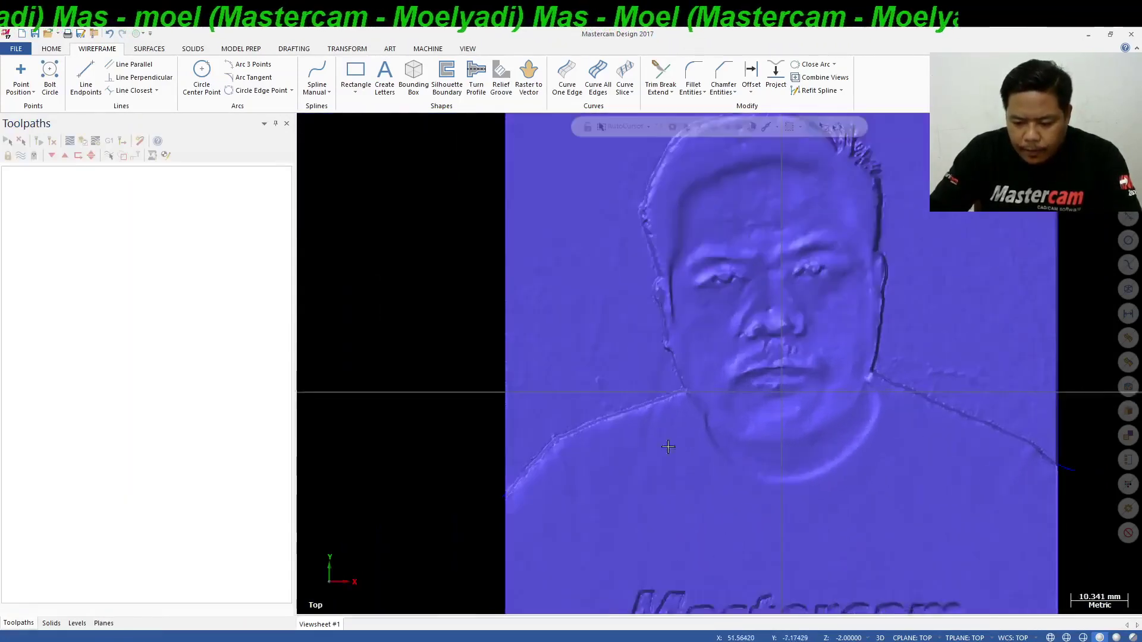
scroll(558, 397, up, 3)
scroll(558, 397, down, 3)
scroll(937, 428, up, 3)
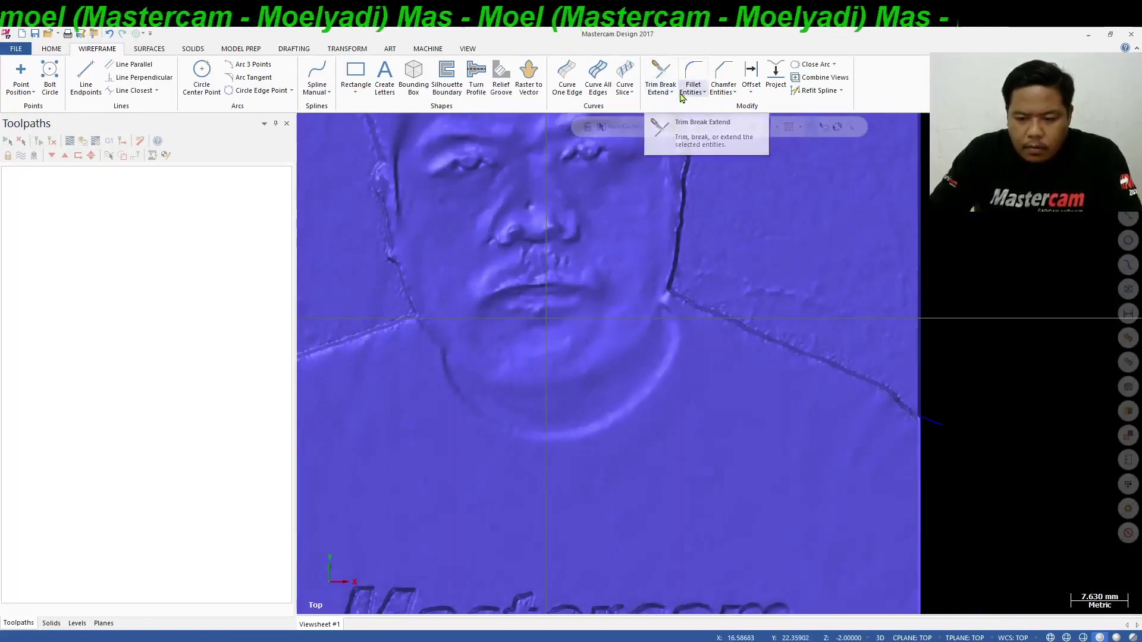
click(660, 74)
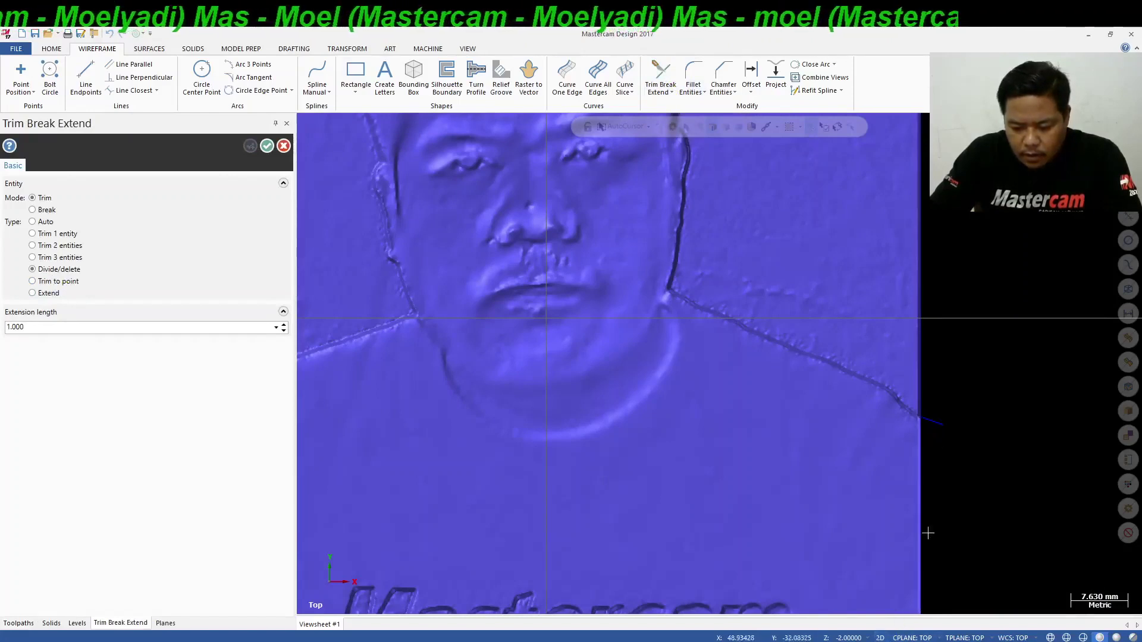
scroll(1011, 405, down, 4)
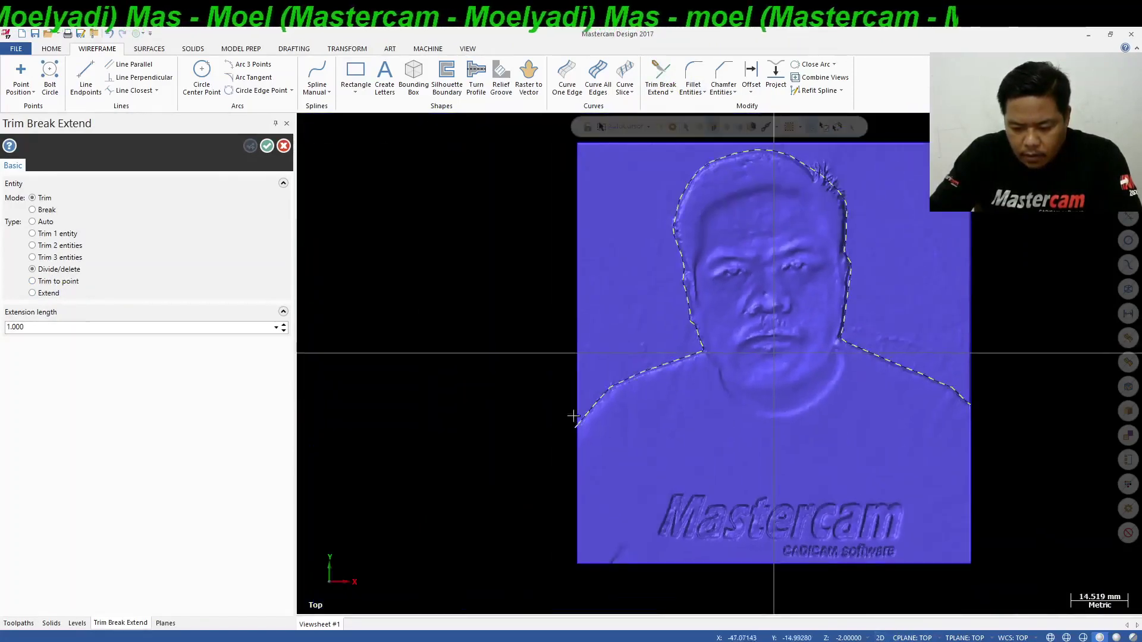
scroll(553, 439, up, 2)
scroll(552, 438, up, 3)
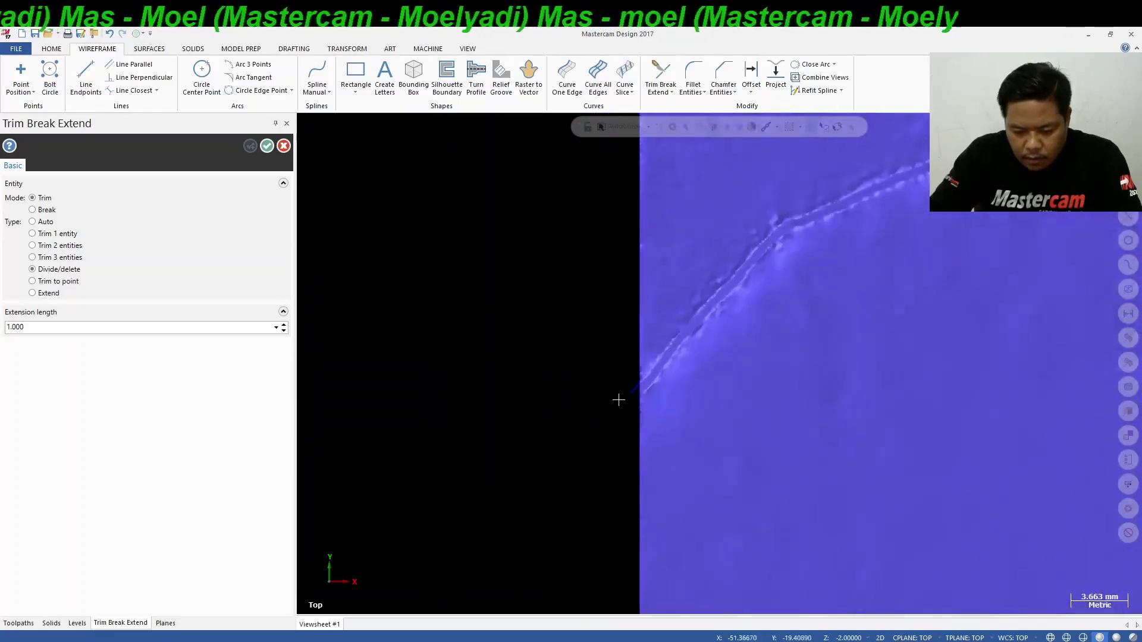
click(267, 146)
Break the rectangle's left border line into two pieces at the left end of the silhouette spline
click(670, 93)
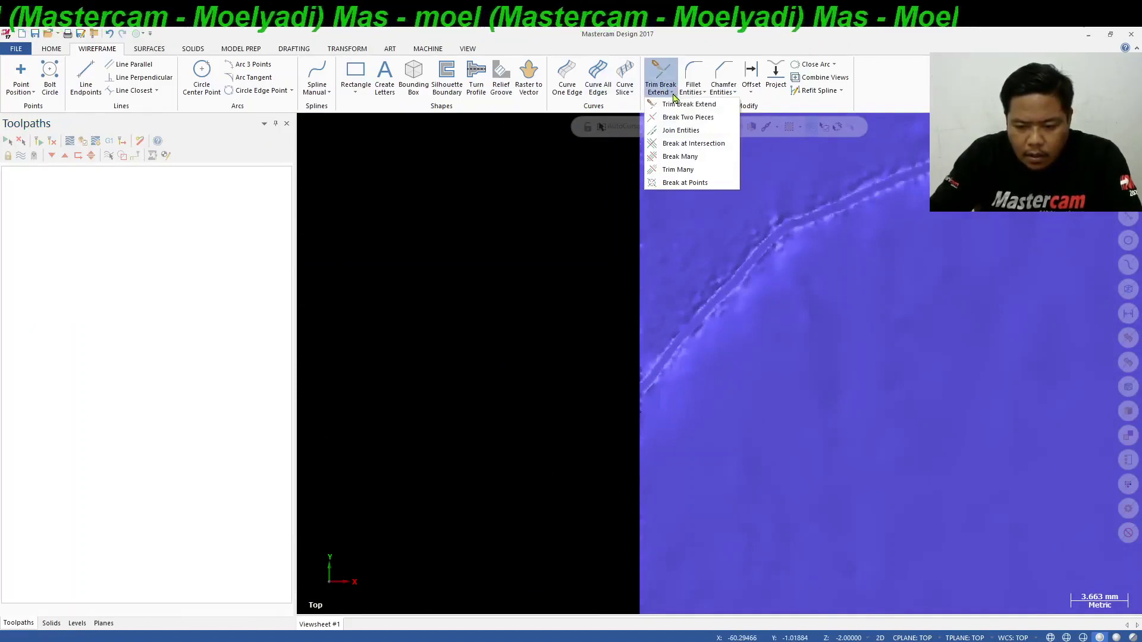
click(684, 117)
click(641, 350)
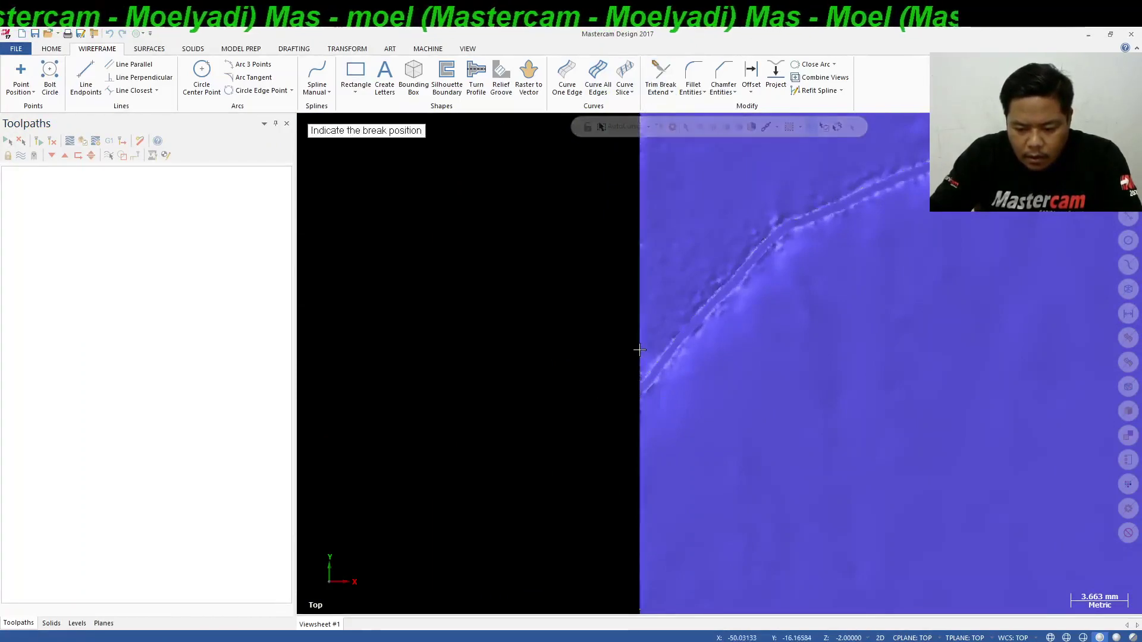
click(644, 387)
scroll(458, 396, down, 3)
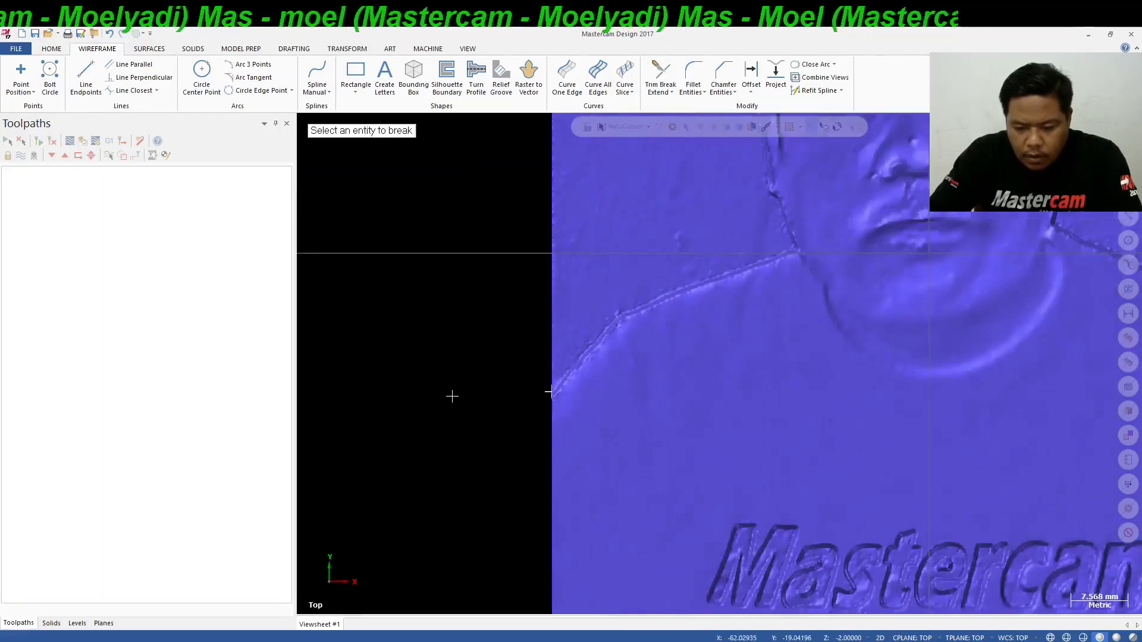
Break the rectangle's right border line into two pieces at the right end of the silhouette spline
scroll(412, 363, down, 3)
scroll(897, 403, up, 4)
click(859, 280)
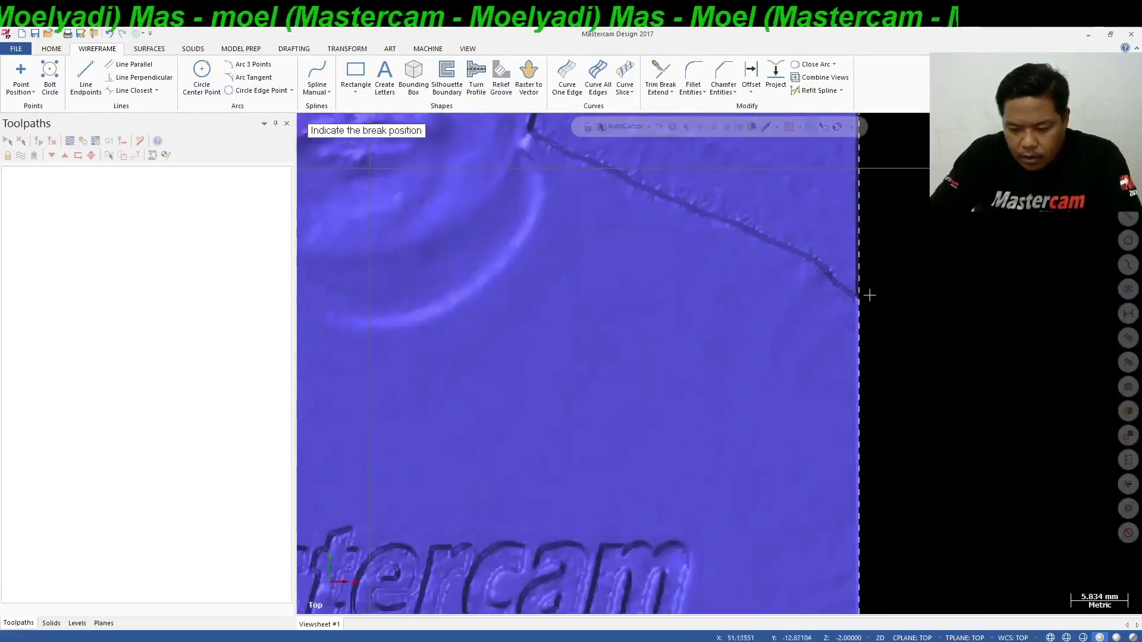
click(861, 296)
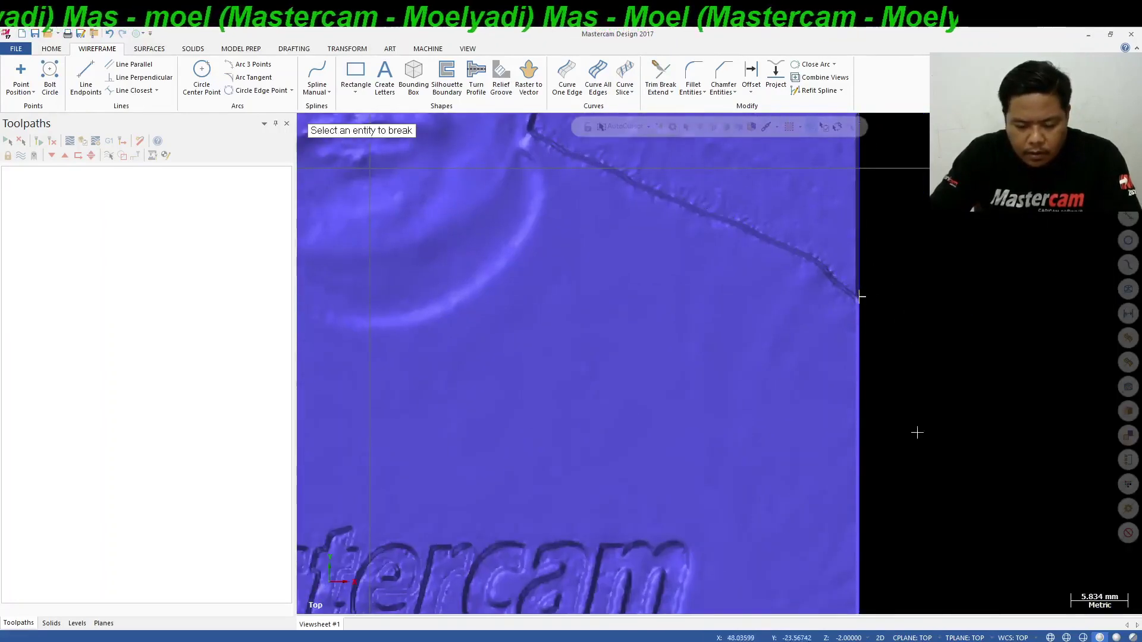
scroll(917, 432, down, 3)
scroll(928, 434, down, 1)
scroll(861, 290, up, 2)
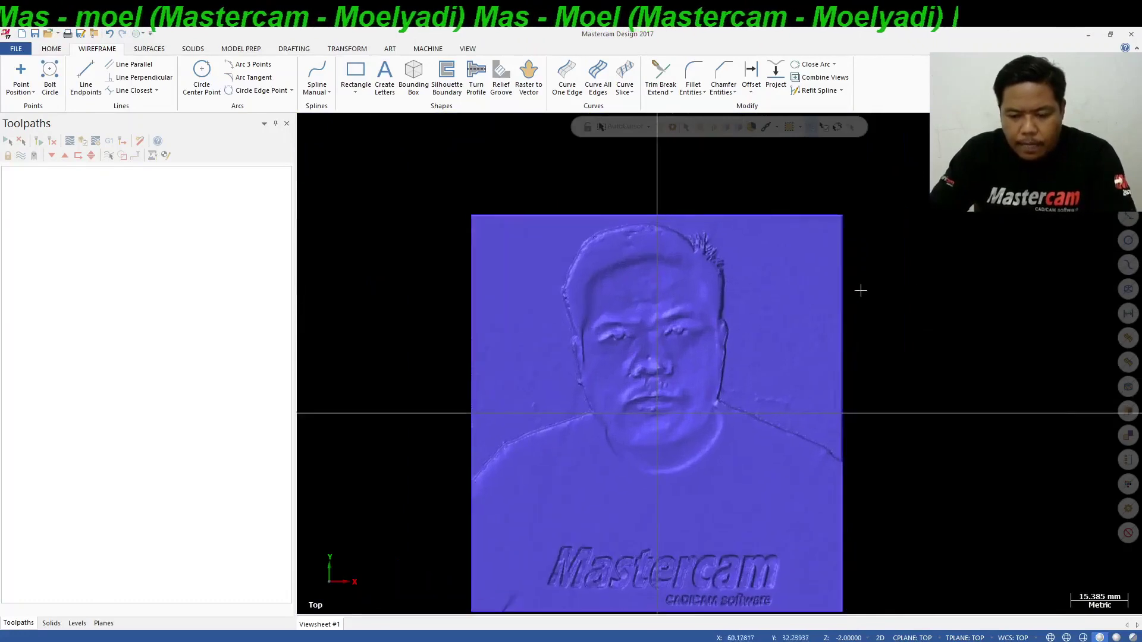
click(390, 50)
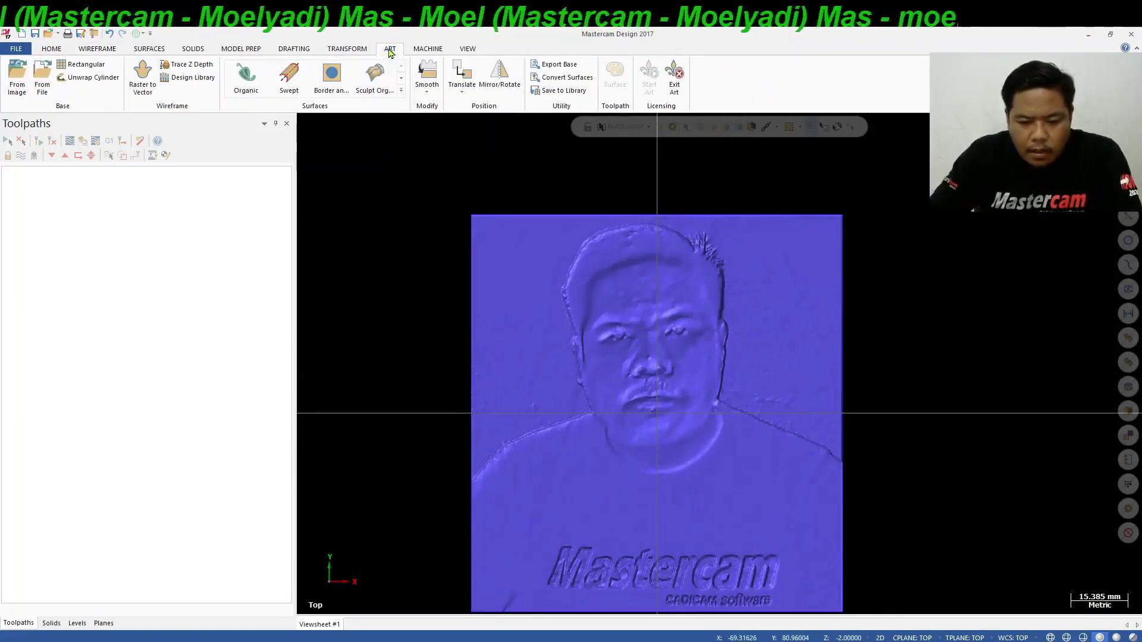
Flatten the background between the upper border and the silhouette spline at plane height 0, inside the chain, with the Add Cut style
click(426, 92)
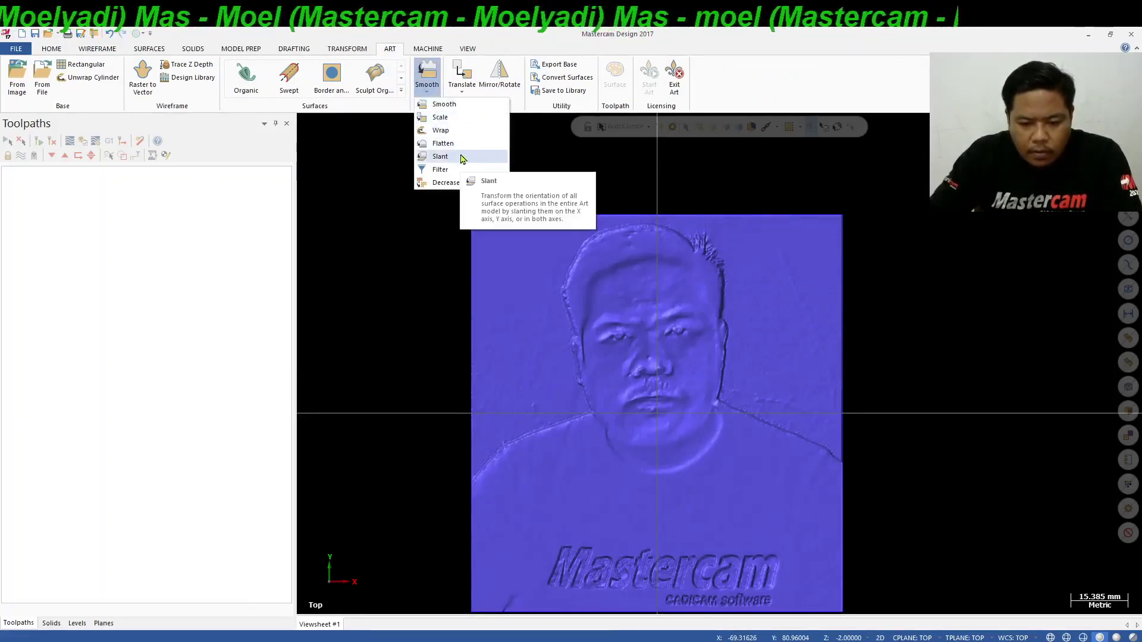
click(445, 143)
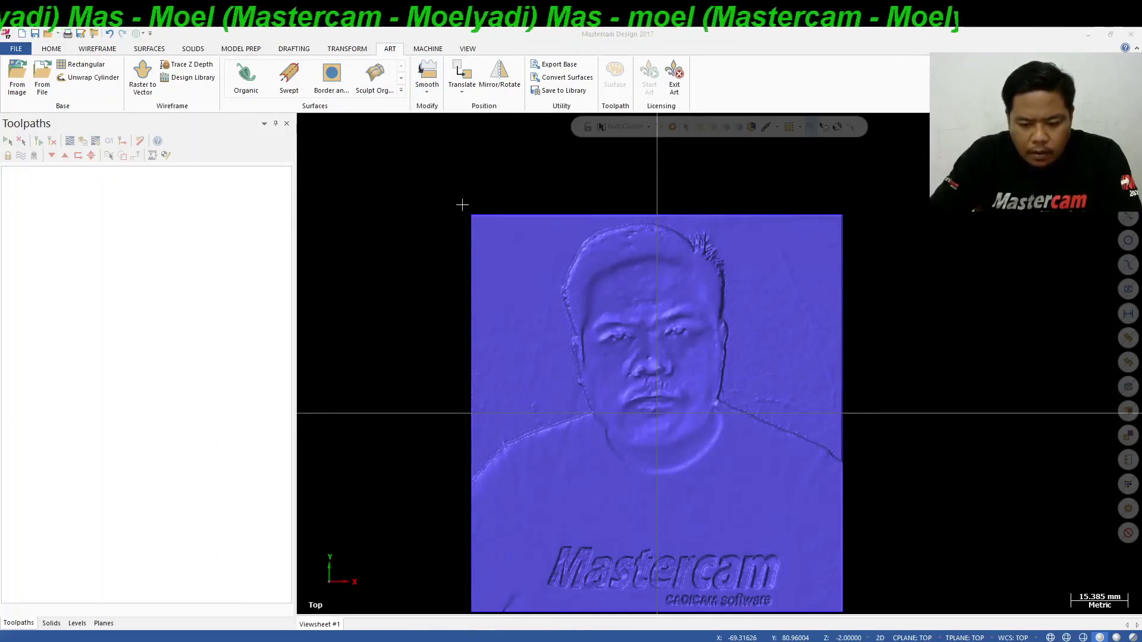
click(473, 395)
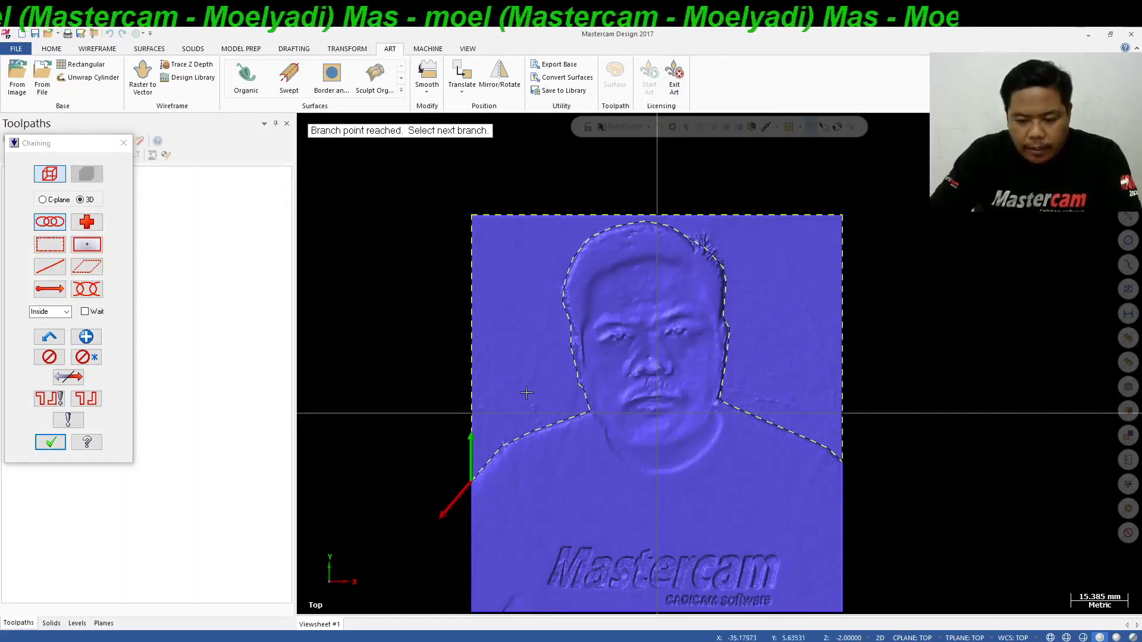
click(50, 441)
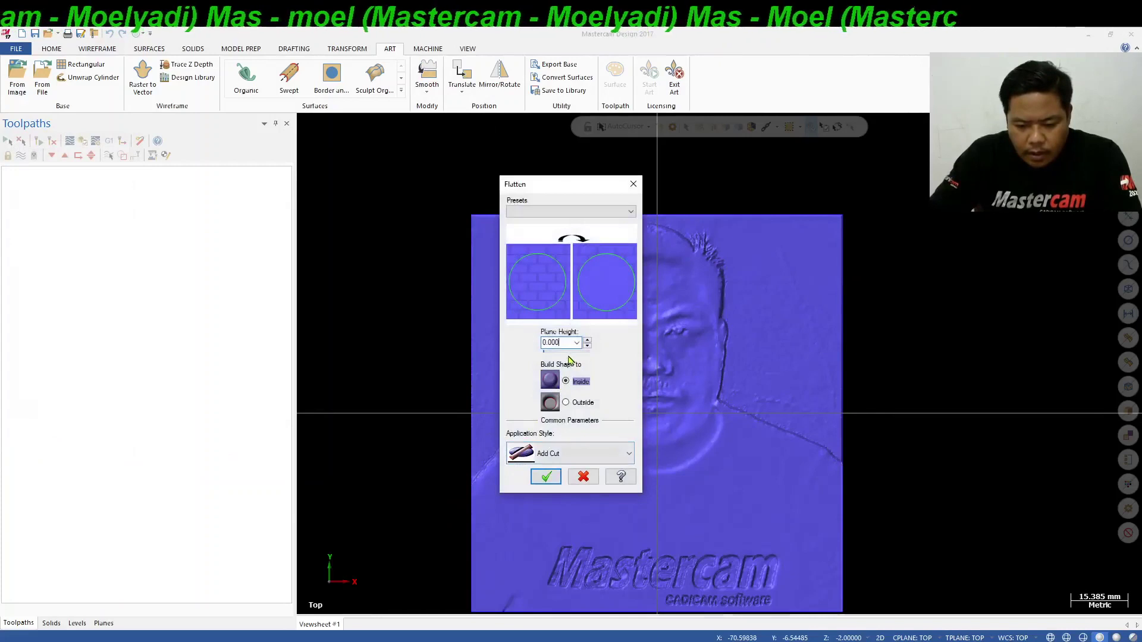
click(546, 477)
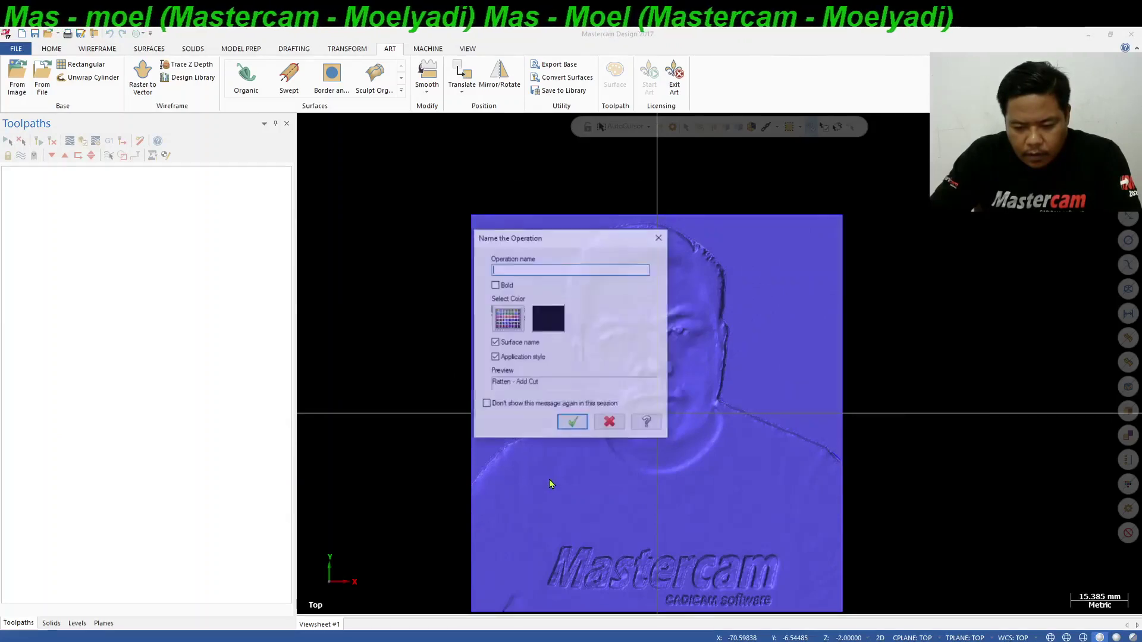
click(572, 423)
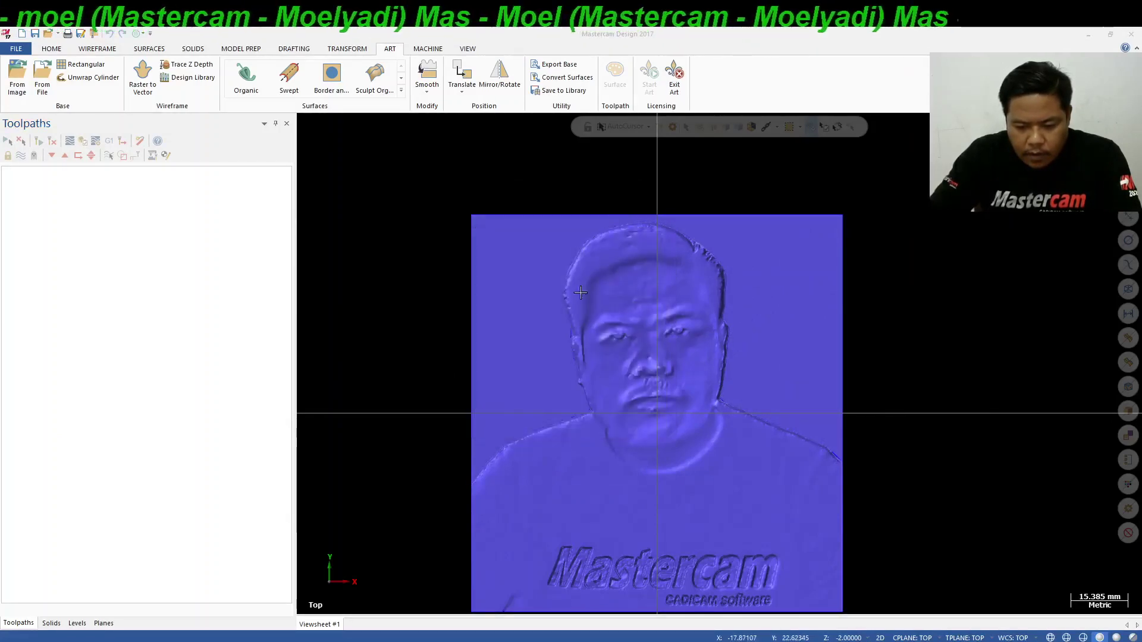
Apply a Brick texture to the background enclosed by the border and silhouette spline, with radius 0.250, round ends and the Sub style
middle_drag(595, 392, 566, 382)
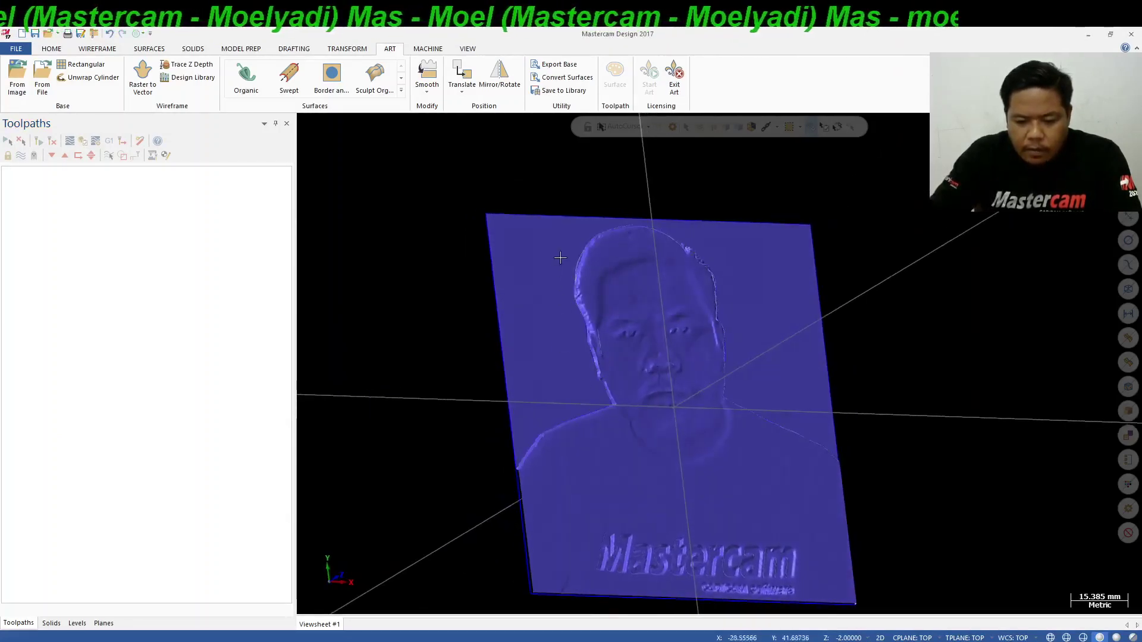
middle_drag(762, 293, 790, 428)
right_click(957, 215)
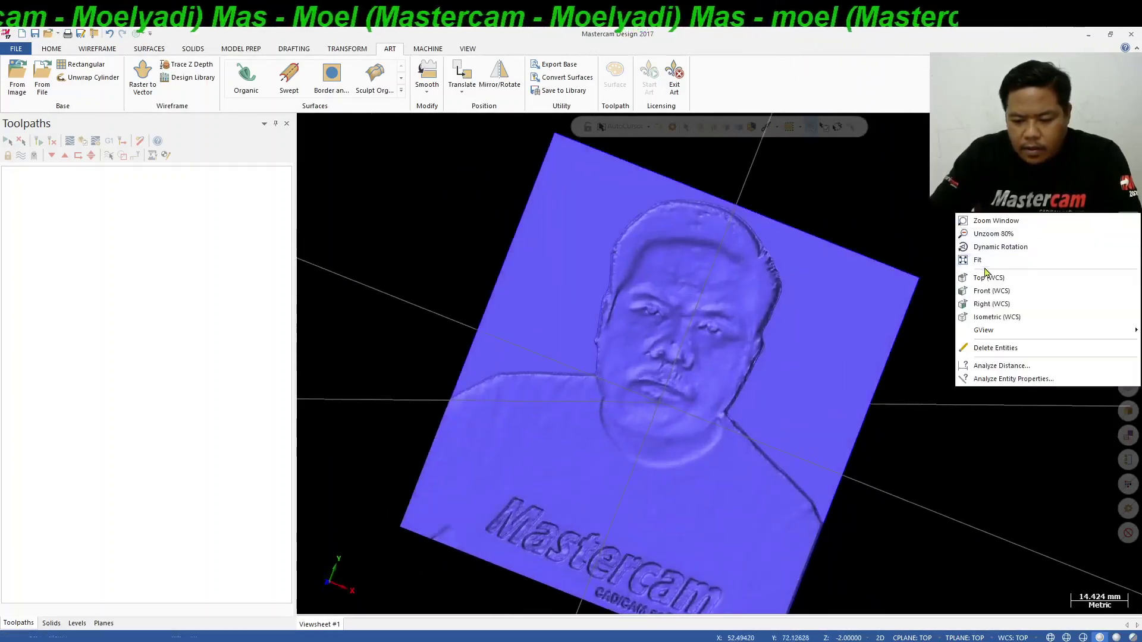
click(987, 277)
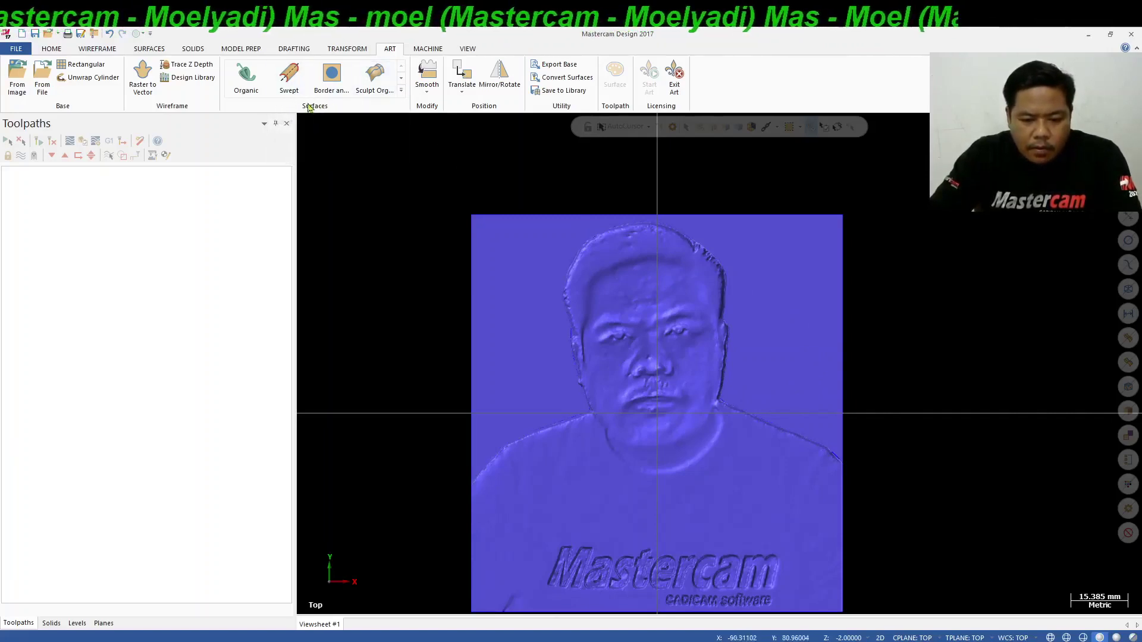
click(401, 90)
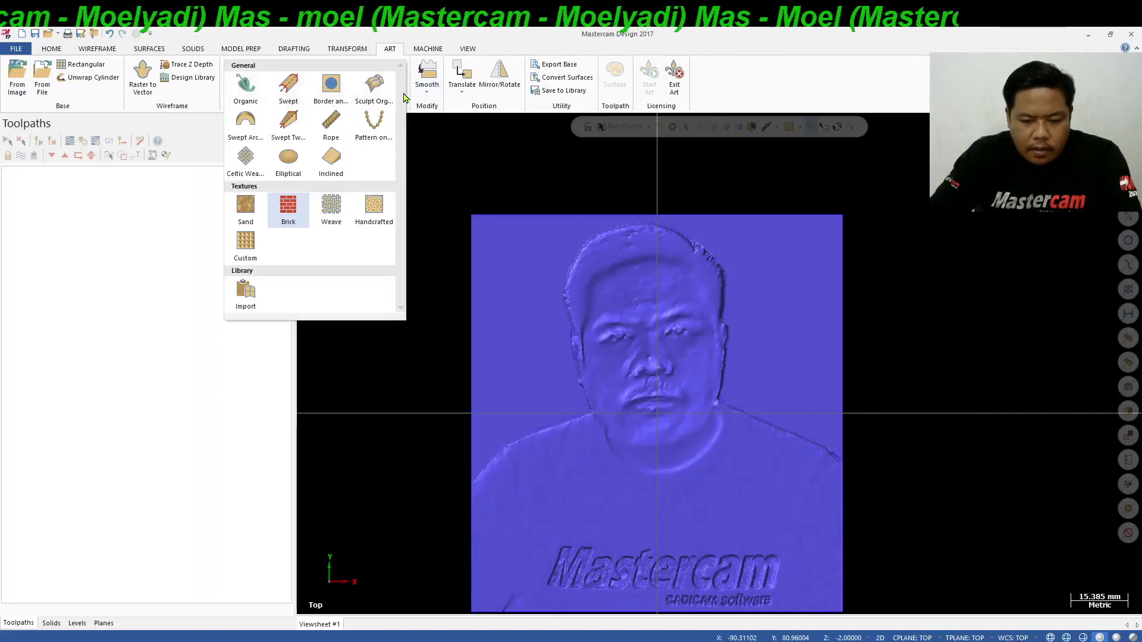
click(289, 213)
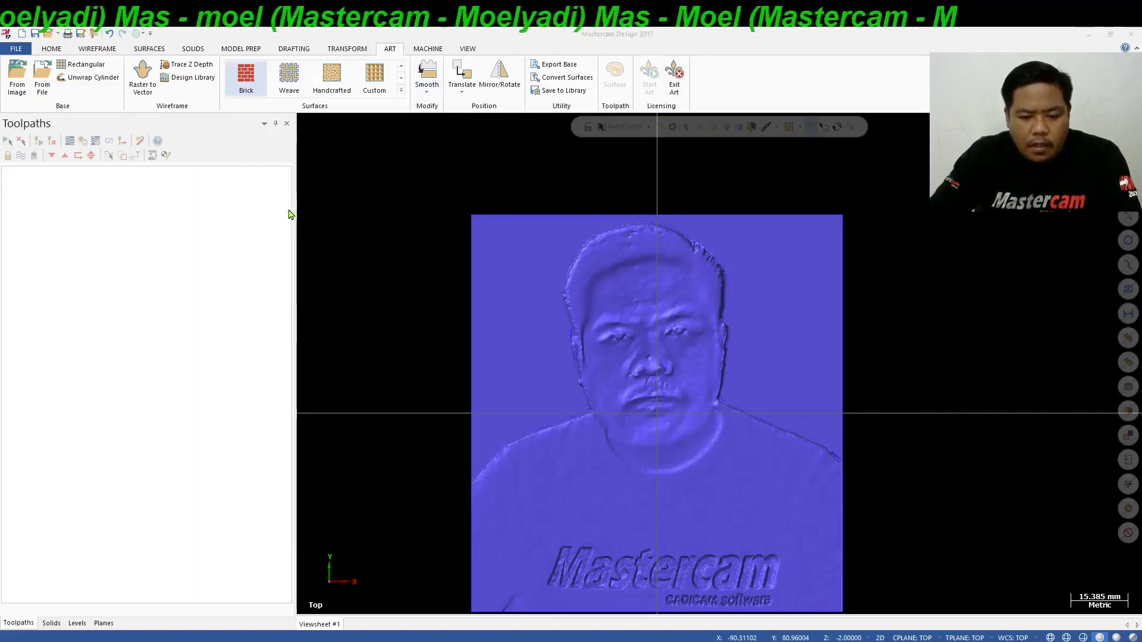
click(475, 419)
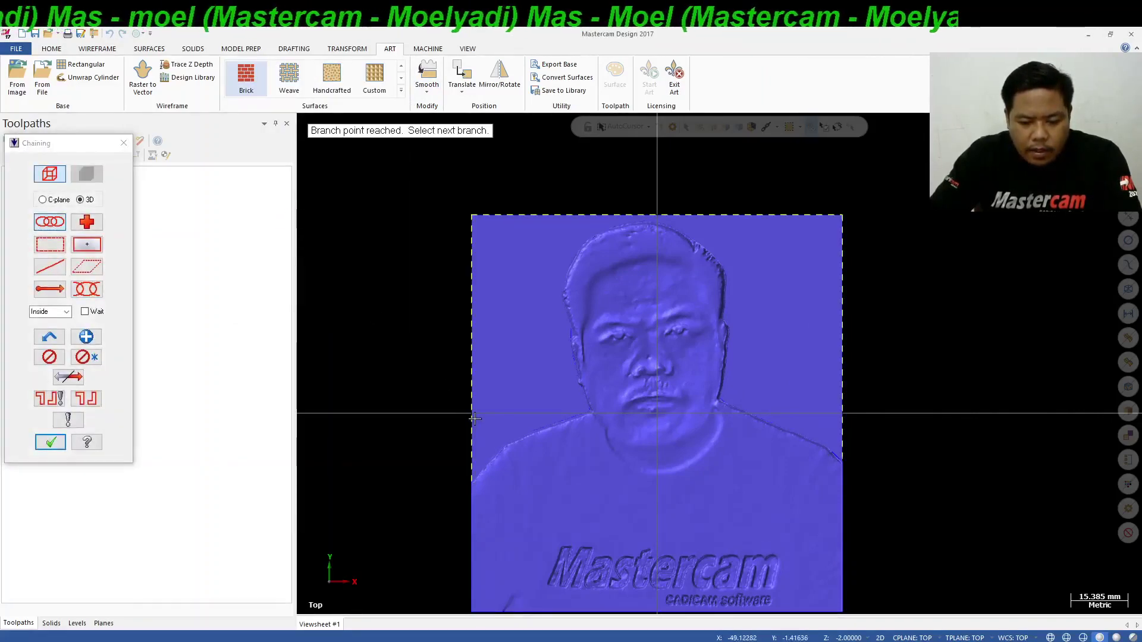
click(823, 448)
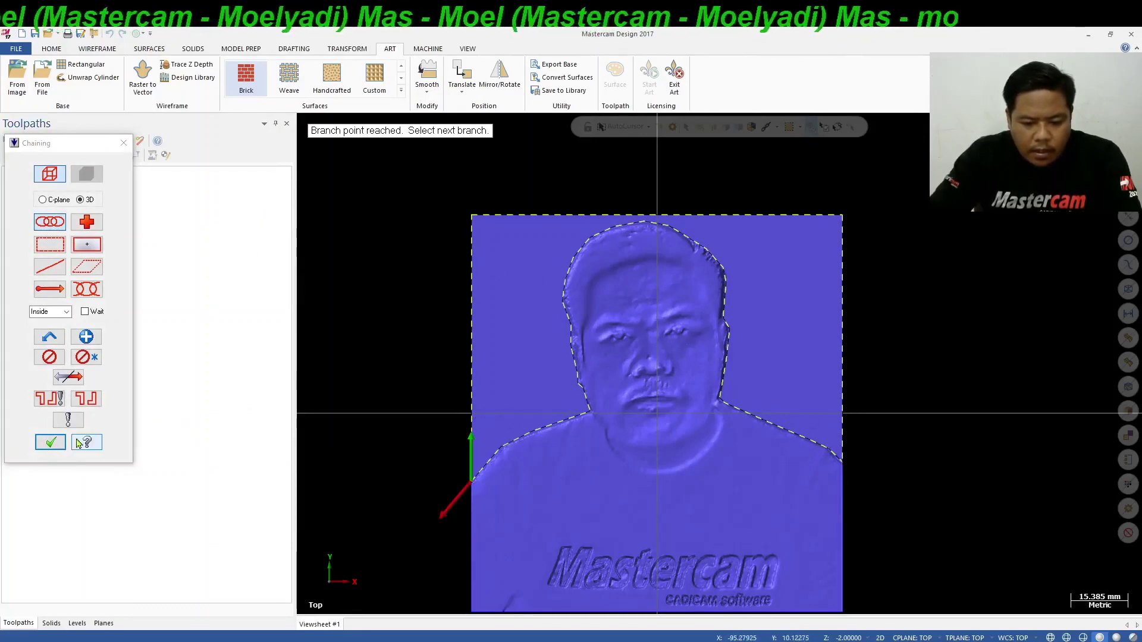
click(59, 442)
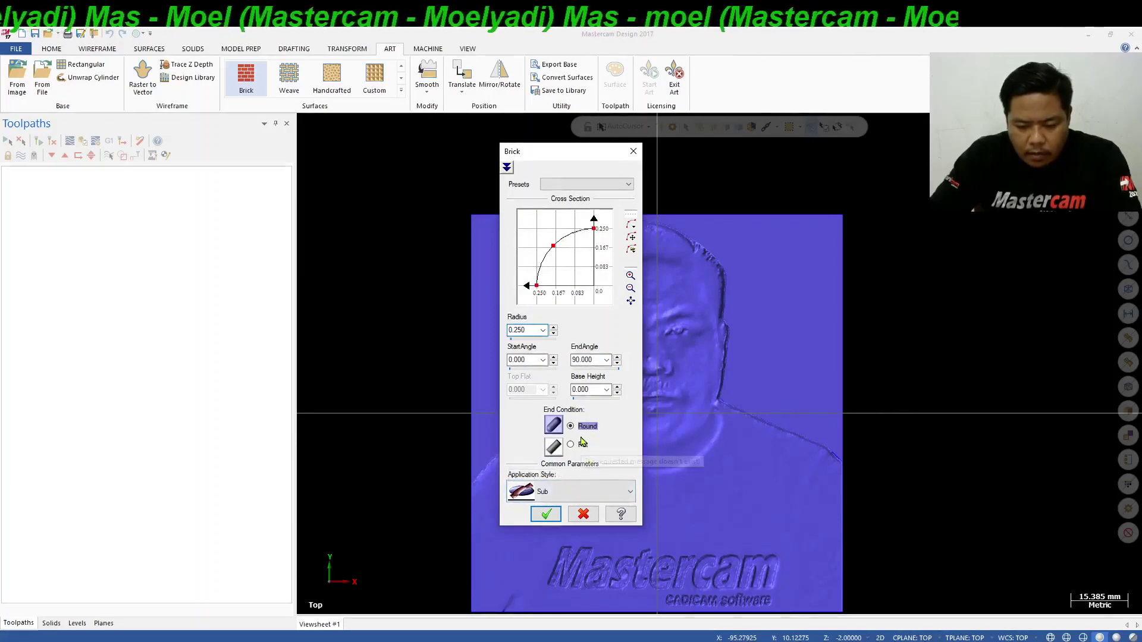
click(547, 515)
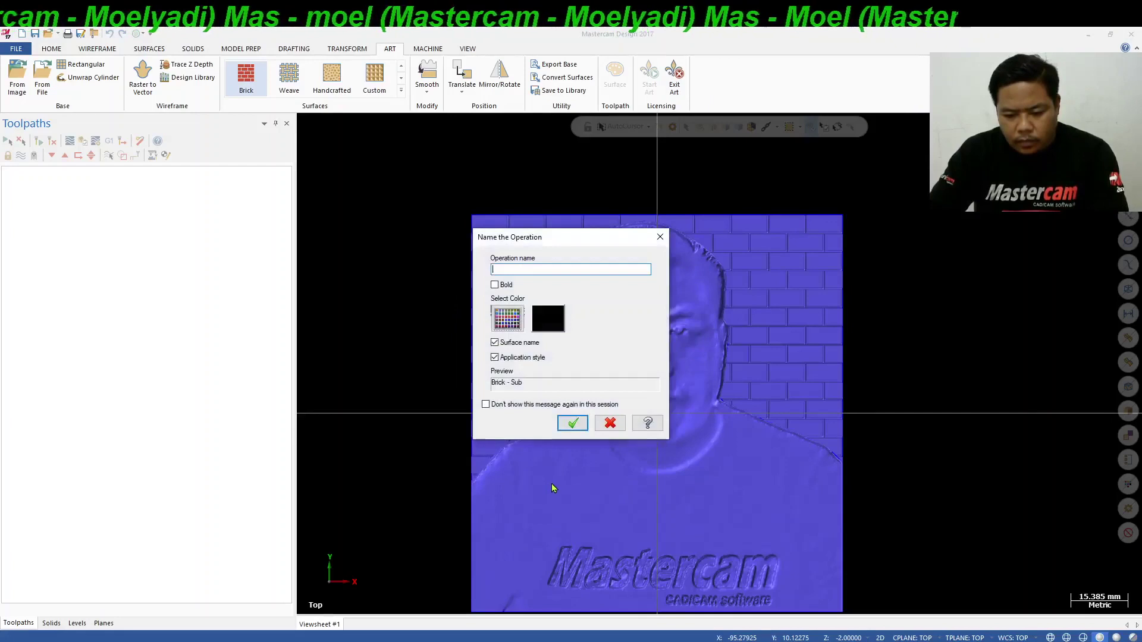
click(575, 424)
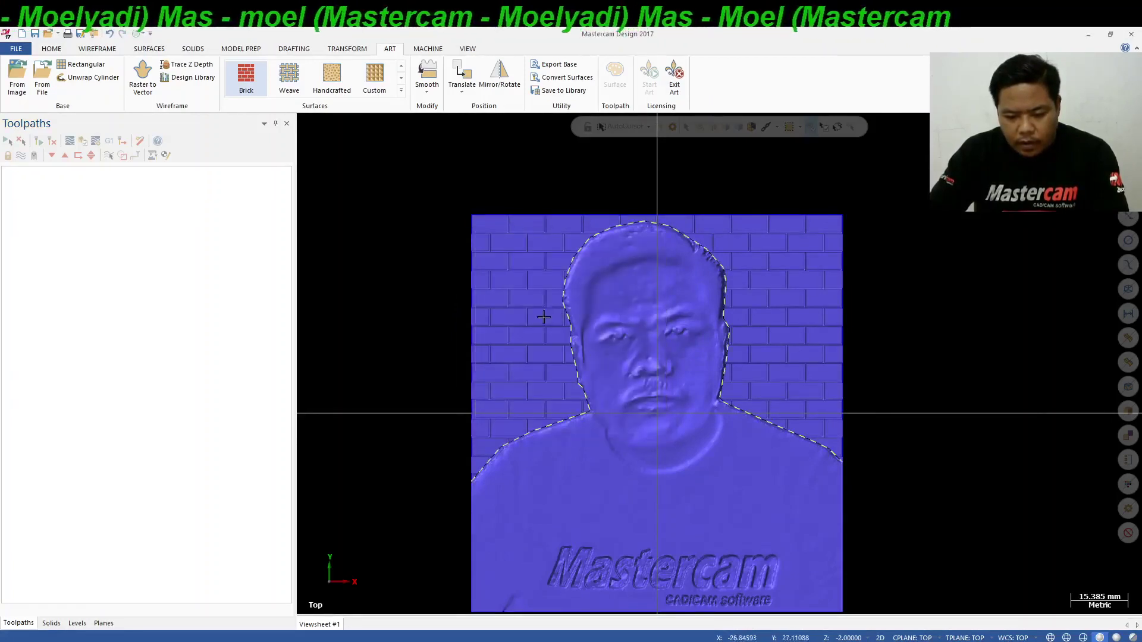
Examine the brick background and the relief's depth from tilted, front, isometric and top views
scroll(545, 288, up, 2)
mouse_move(545, 287)
middle_down()
mouse_move(553, 254)
mouse_move(480, 265)
mouse_move(740, 291)
middle_up()
mouse_move(831, 314)
middle_down()
mouse_move(848, 394)
mouse_move(854, 375)
middle_up()
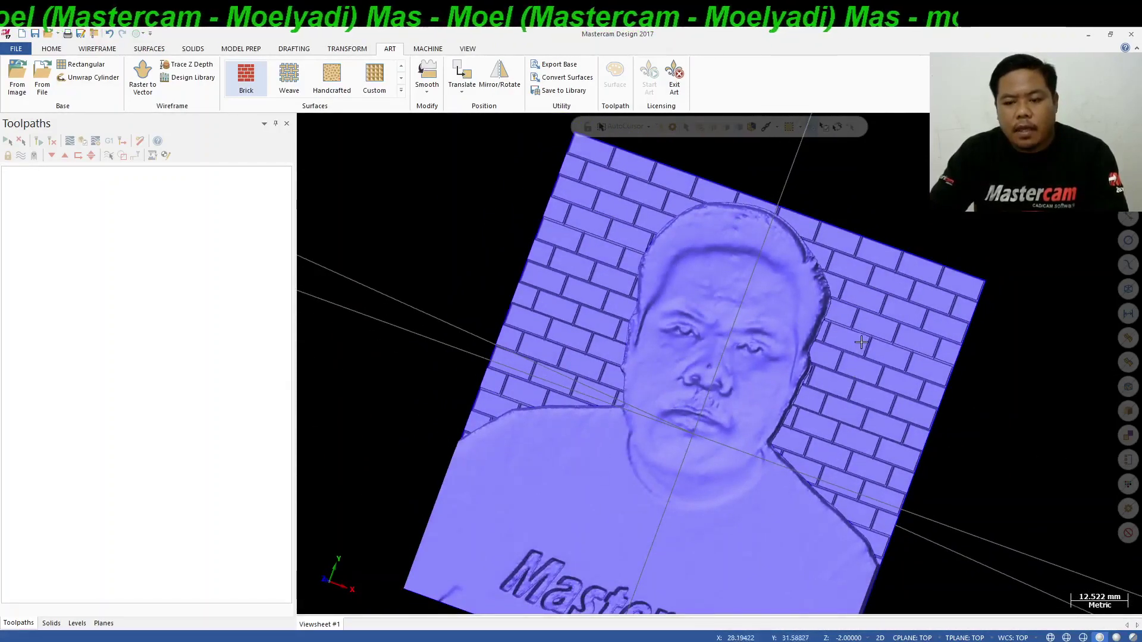
mouse_move(861, 342)
middle_down()
mouse_move(845, 328)
mouse_move(904, 347)
mouse_move(902, 295)
middle_up()
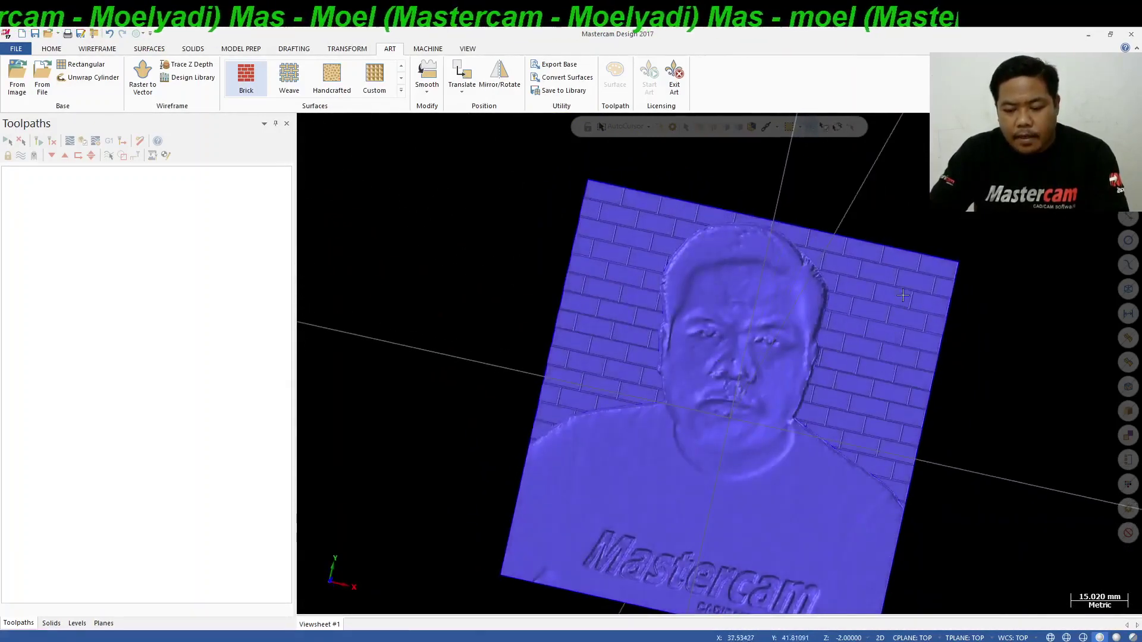
right_click(954, 218)
click(994, 294)
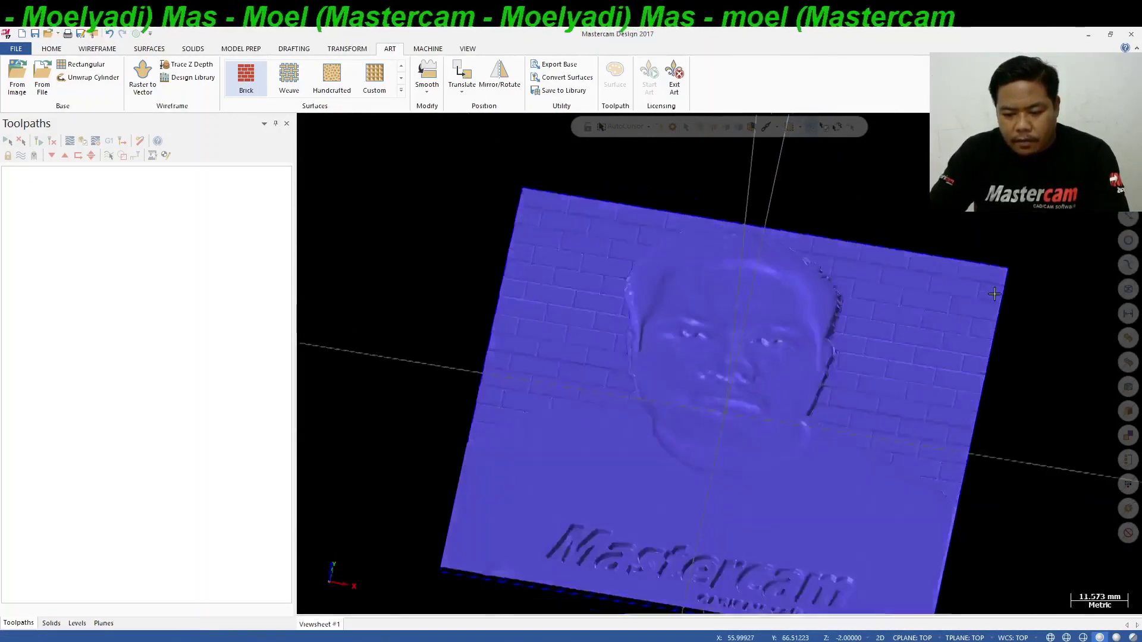
right_click(854, 225)
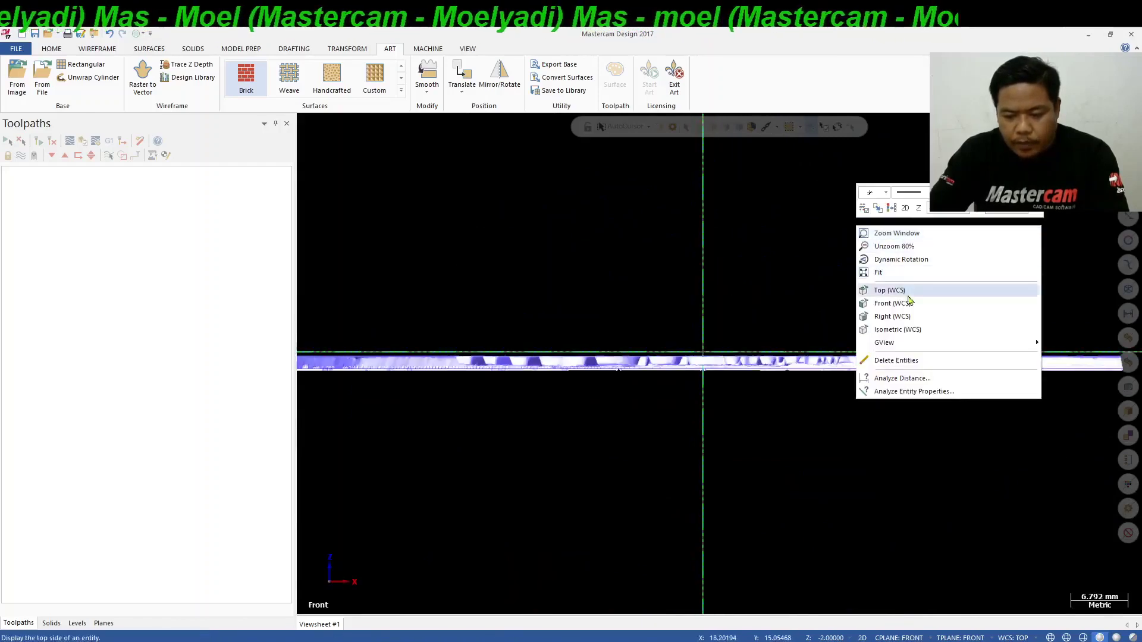
click(919, 330)
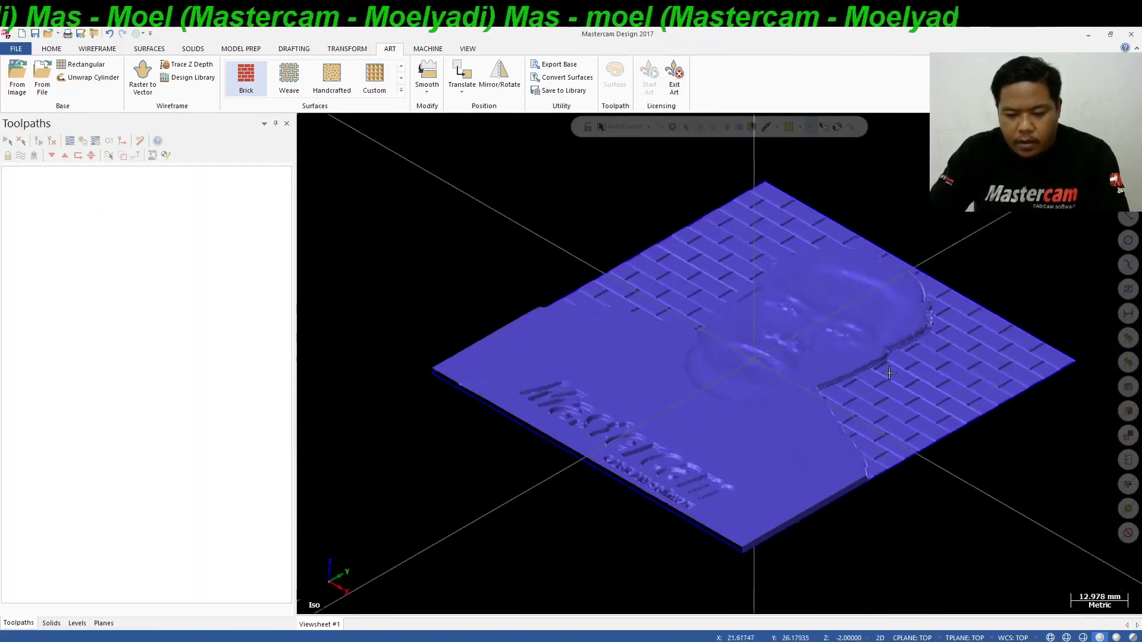
scroll(889, 372, down, 1)
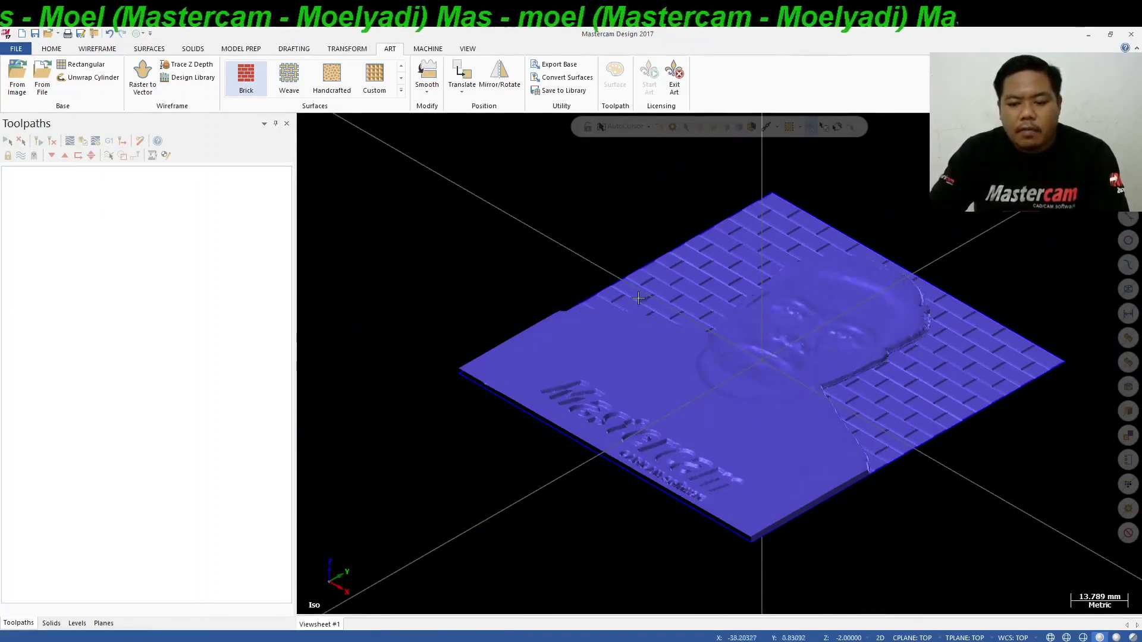
click(625, 315)
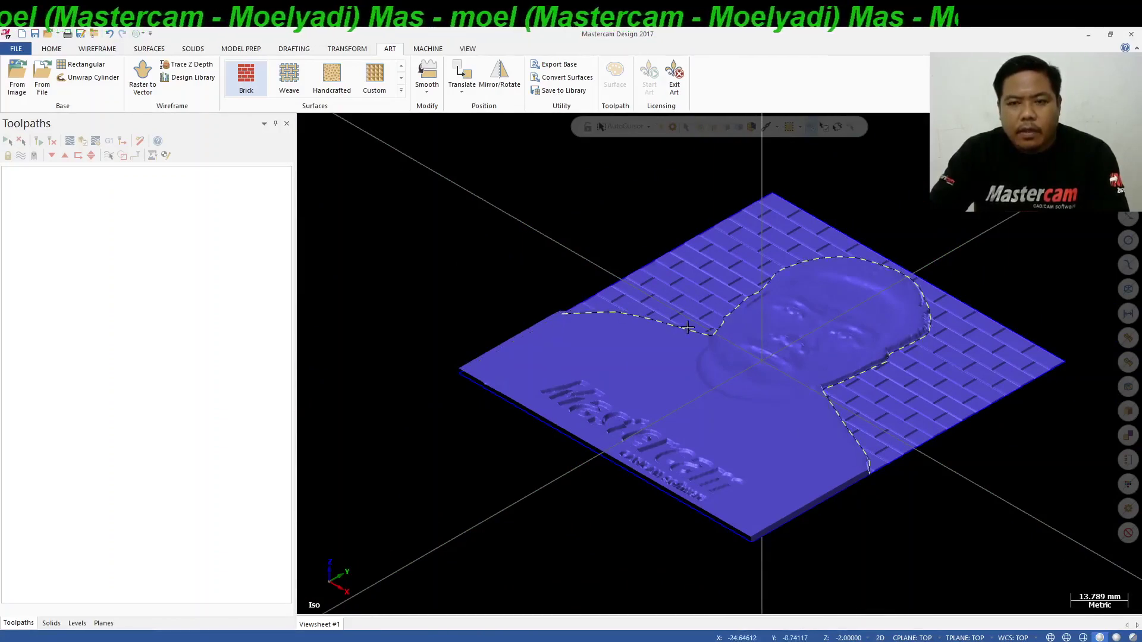
right_click(905, 160)
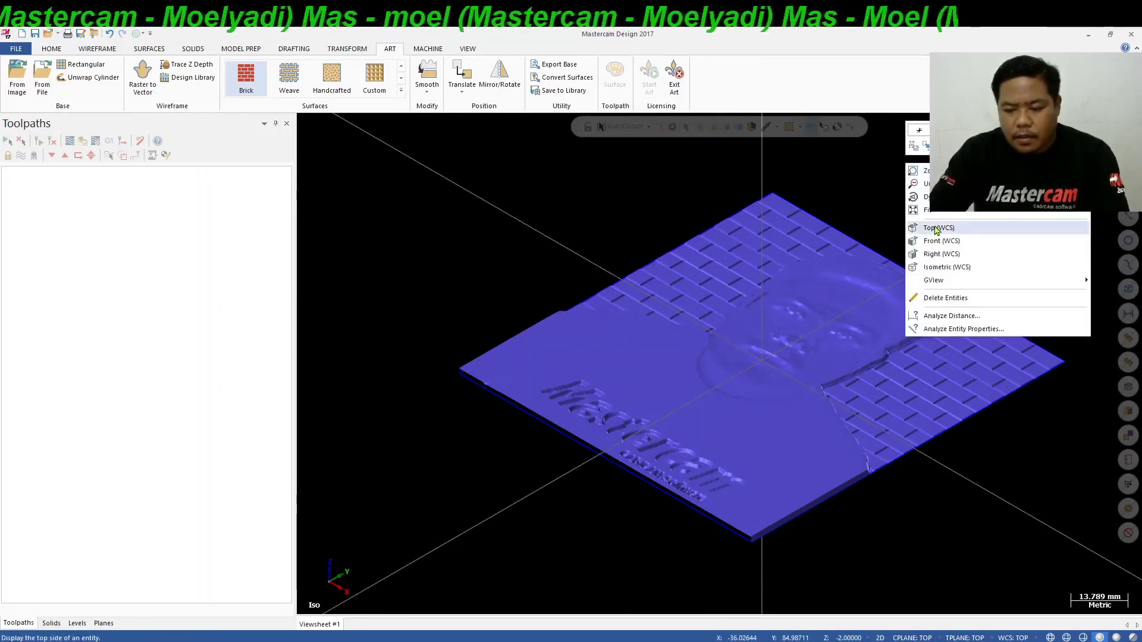
click(937, 231)
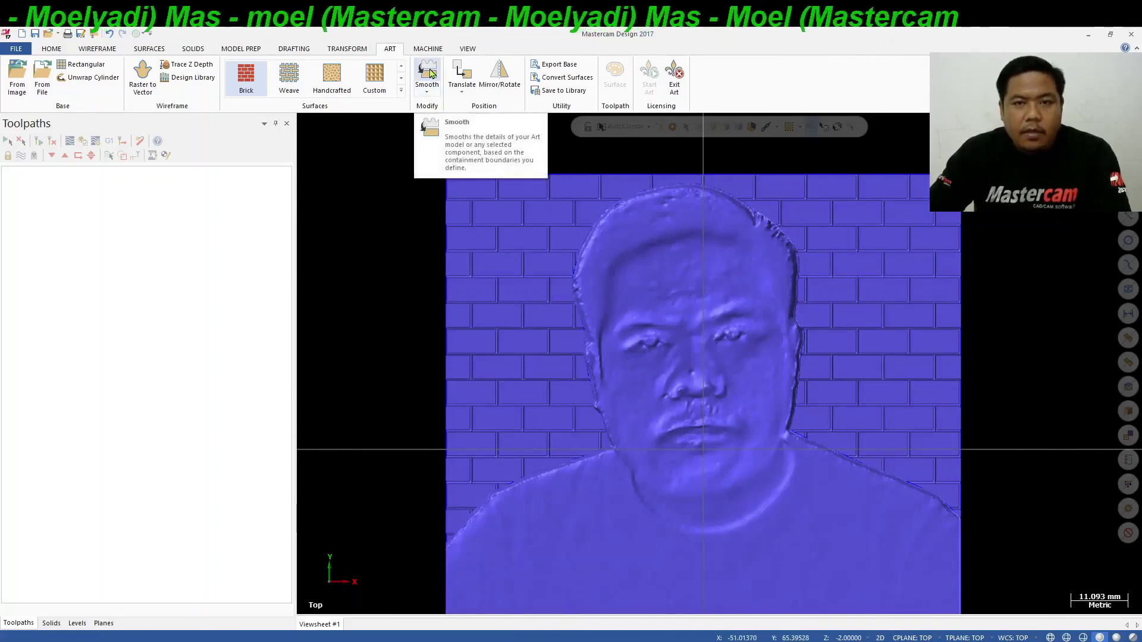
Set up a mill machine group using the MILL 3 - AXIS VMC MM machine definition
click(427, 48)
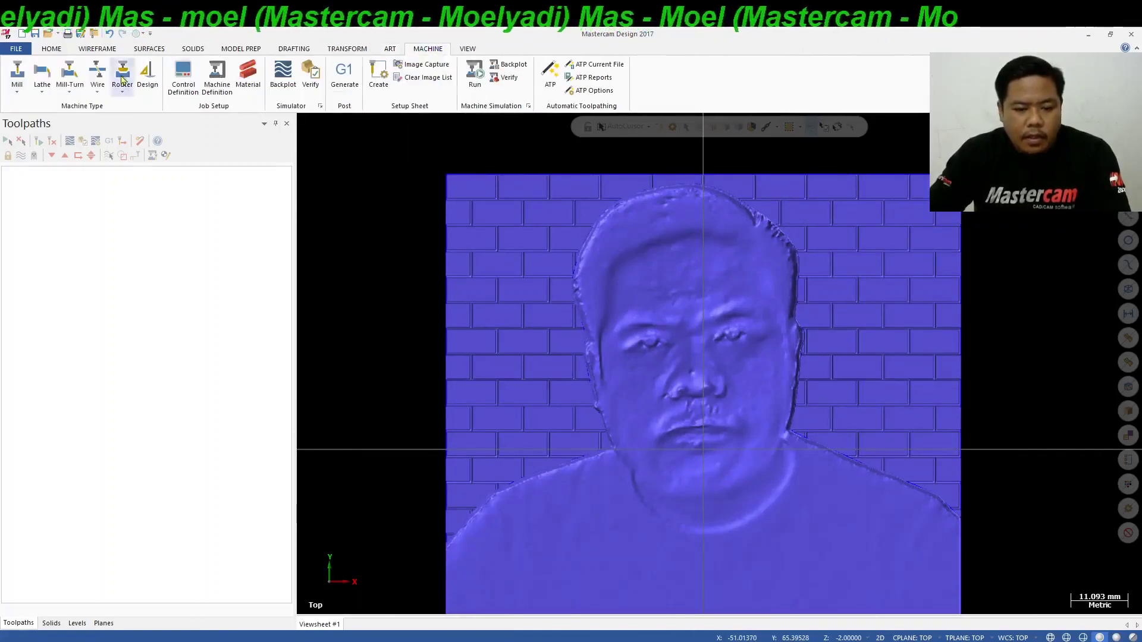
click(17, 89)
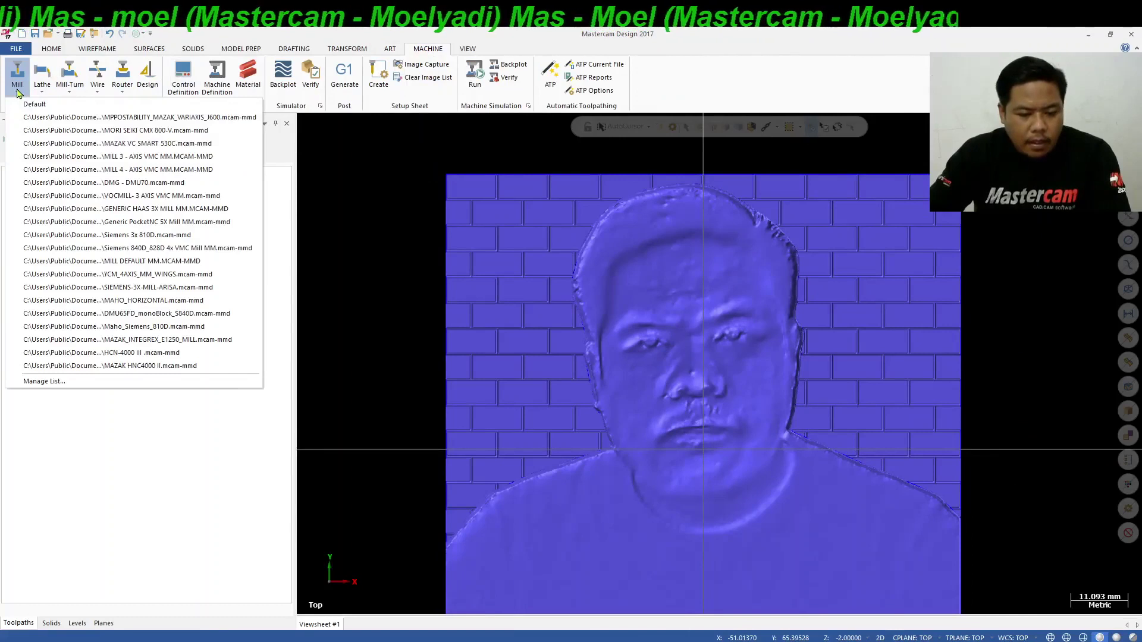
click(112, 158)
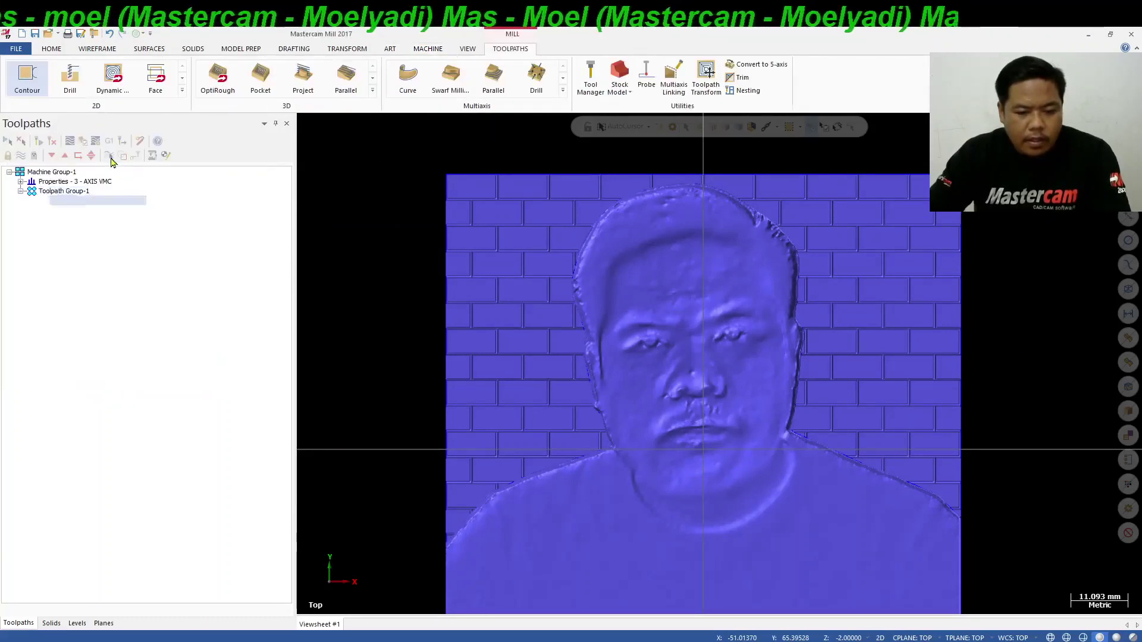
Create an Art surface toolpath for the relief with the NC name ART, working from the isometric view
scroll(596, 203, down, 1)
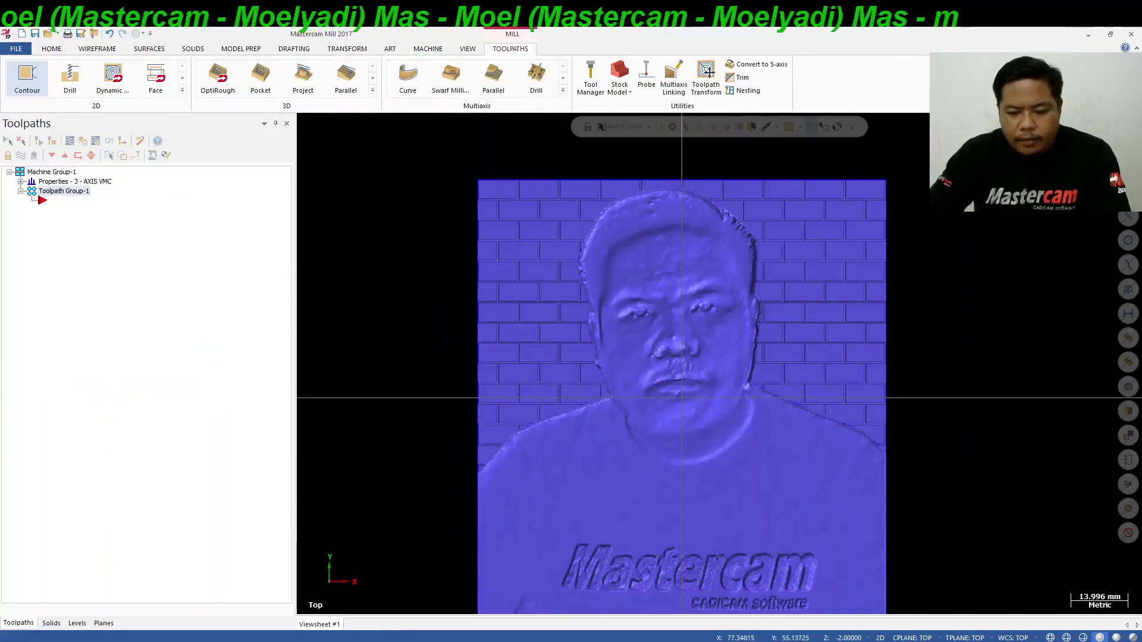
right_click(955, 212)
click(975, 278)
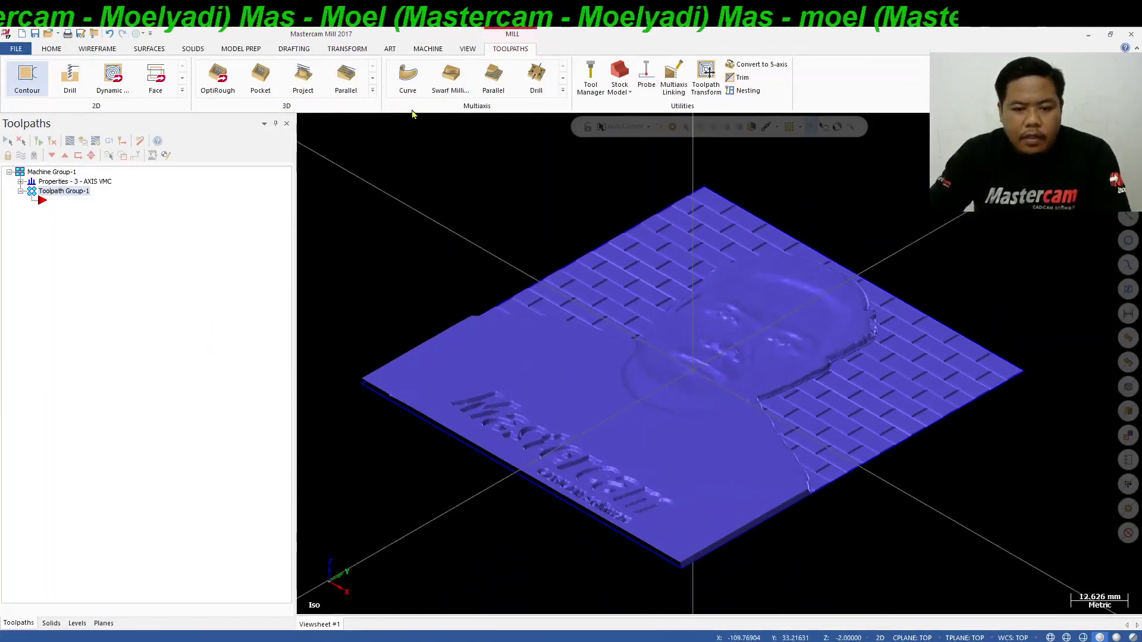
click(391, 50)
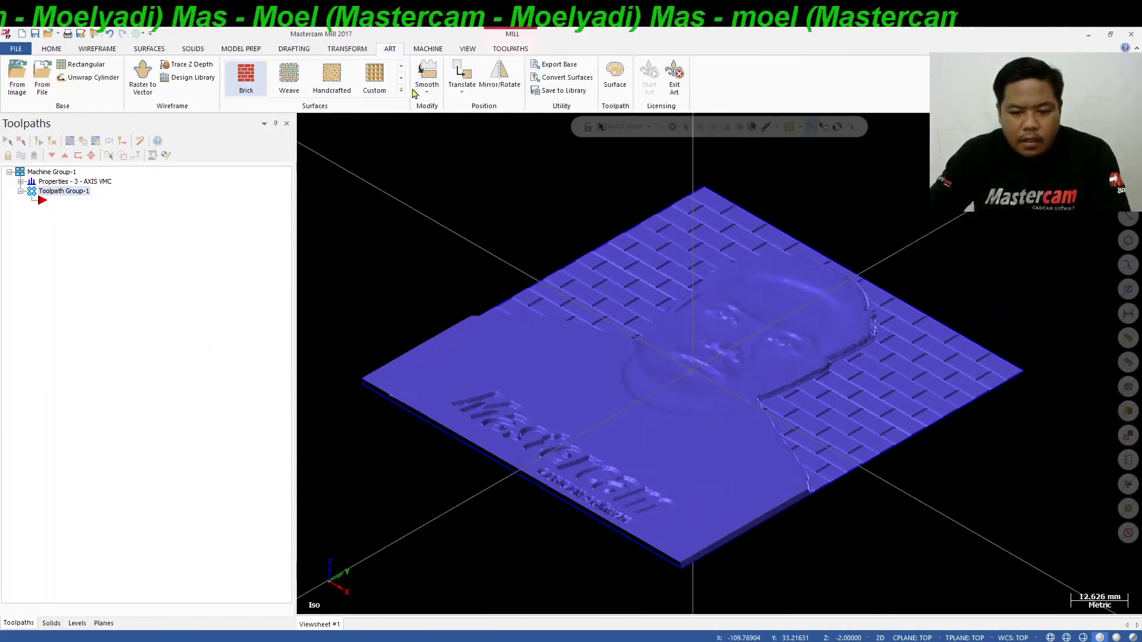
click(617, 81)
text(T)
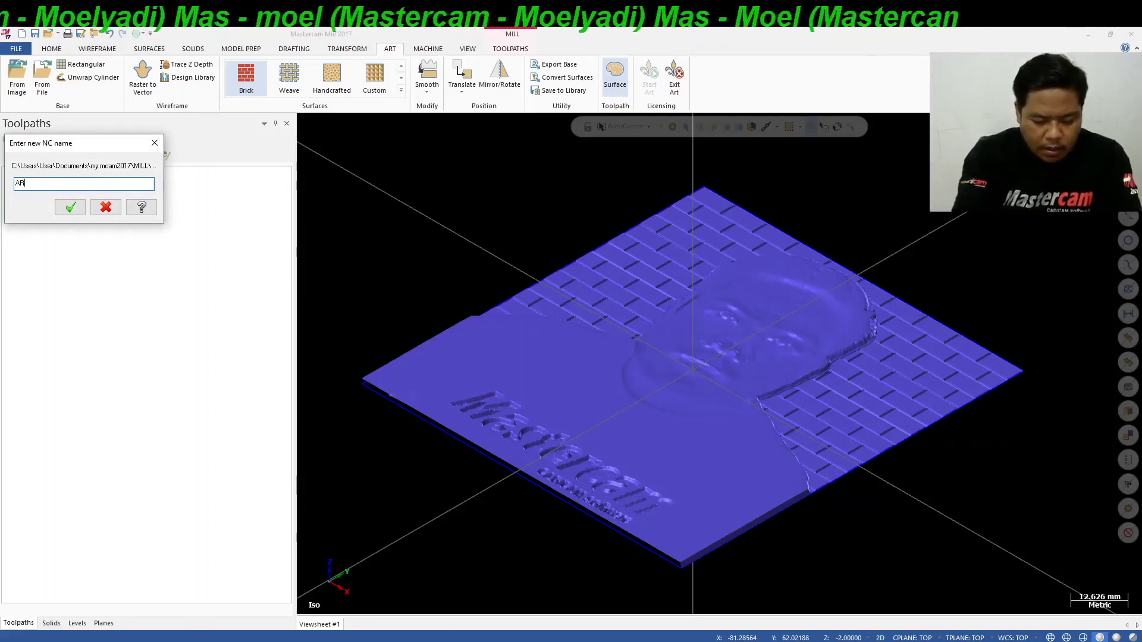
click(70, 207)
Accept the NC name and pick the 2 mm BALL-NOSE END MILL - 2 from the moel_tols.tooldb library for the Art operation
click(72, 212)
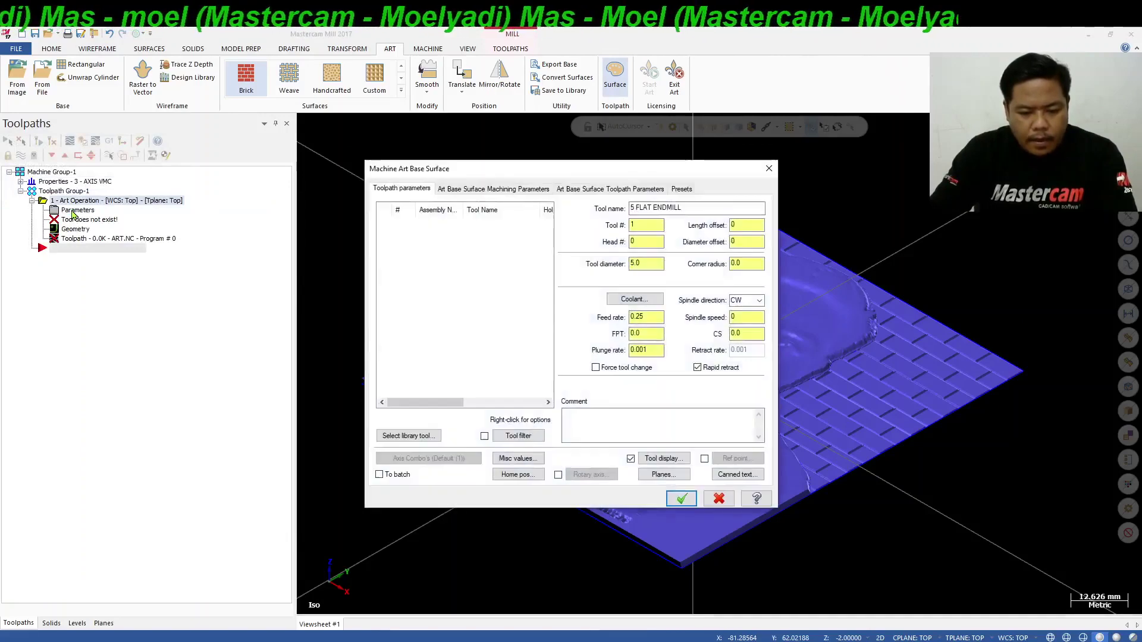
click(417, 437)
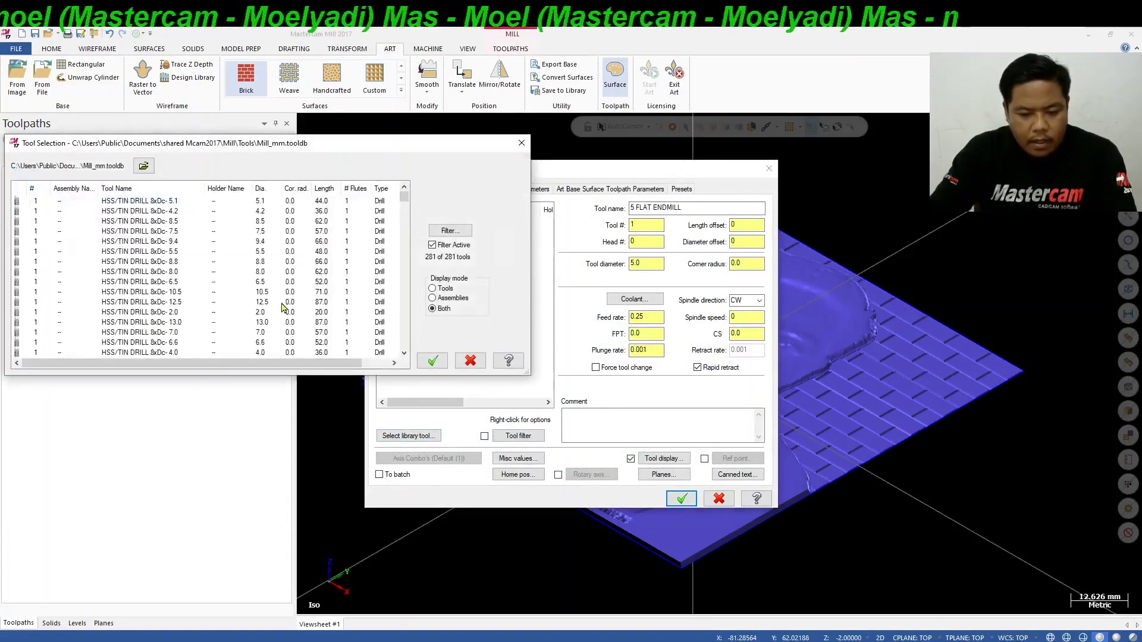
click(143, 166)
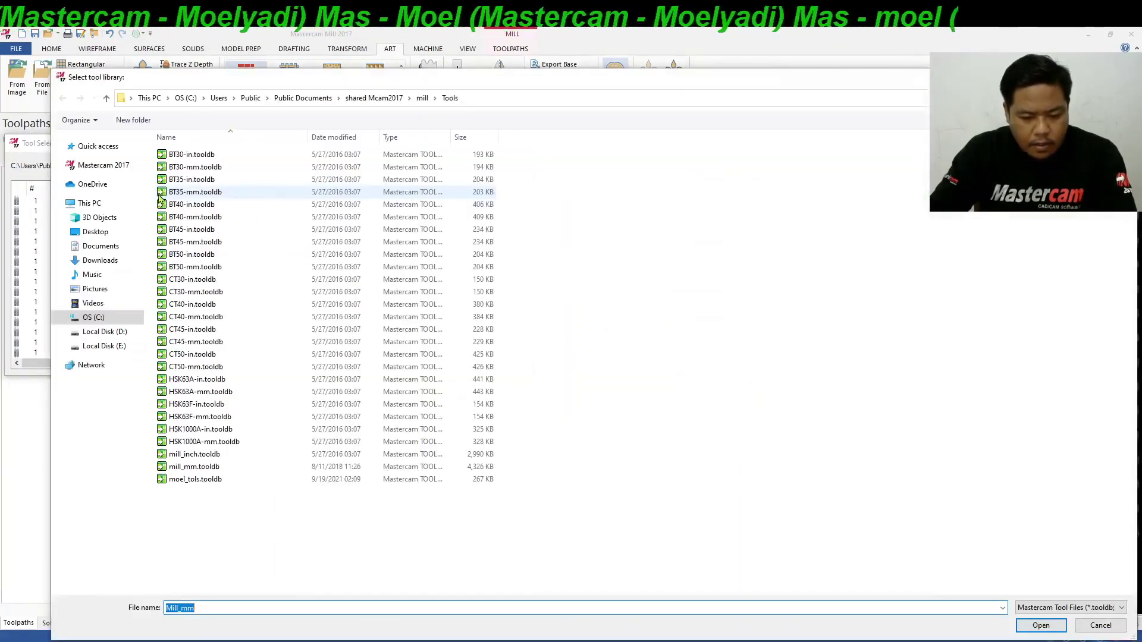
double_click(220, 478)
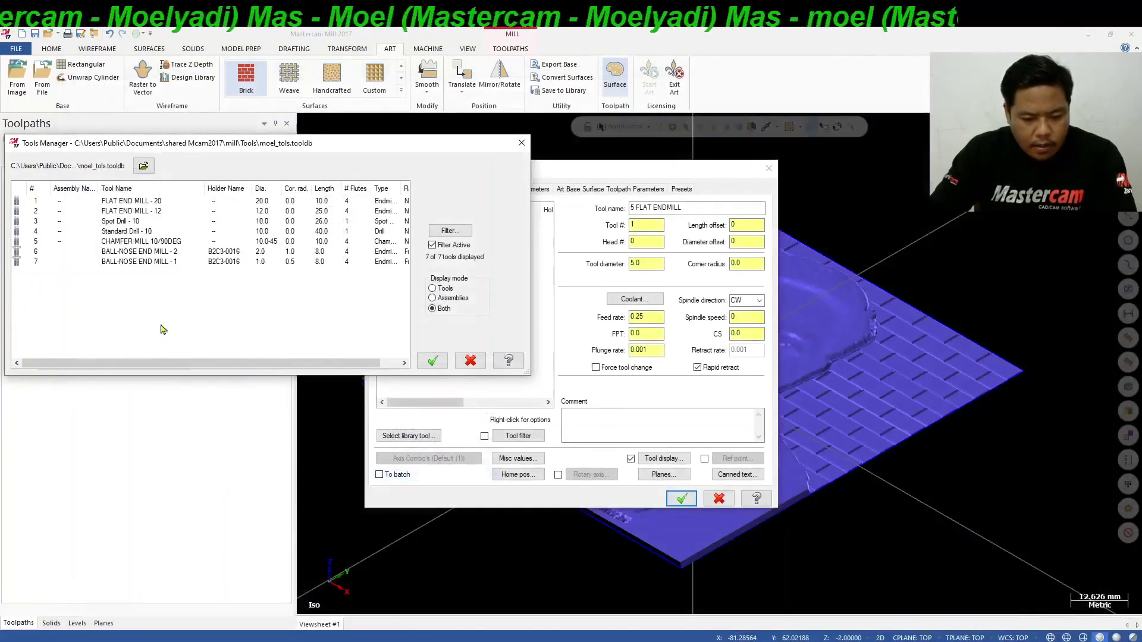
click(148, 254)
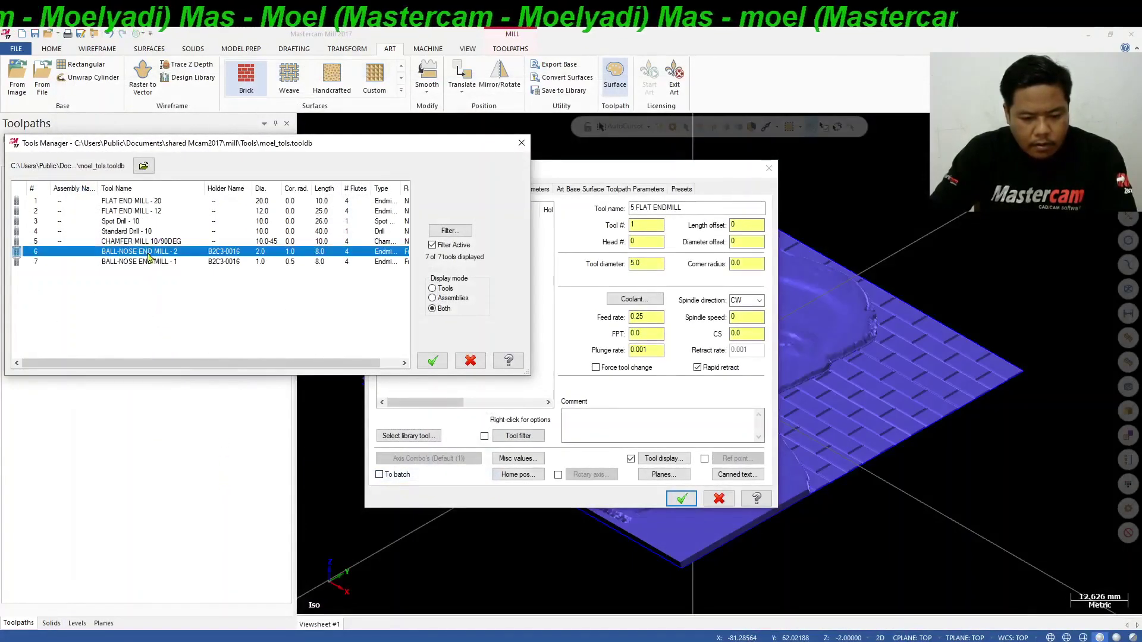
click(434, 361)
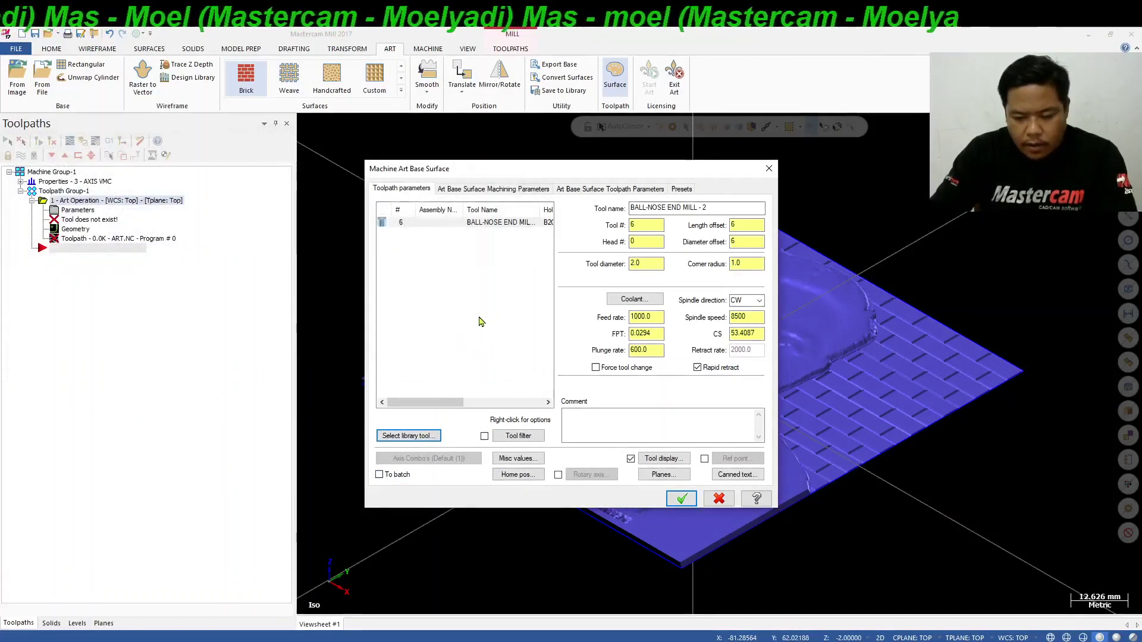
Enable the clearance and retract planes in the machining parameters, setting clearance to 20 and retract to 10, both incremental
click(481, 189)
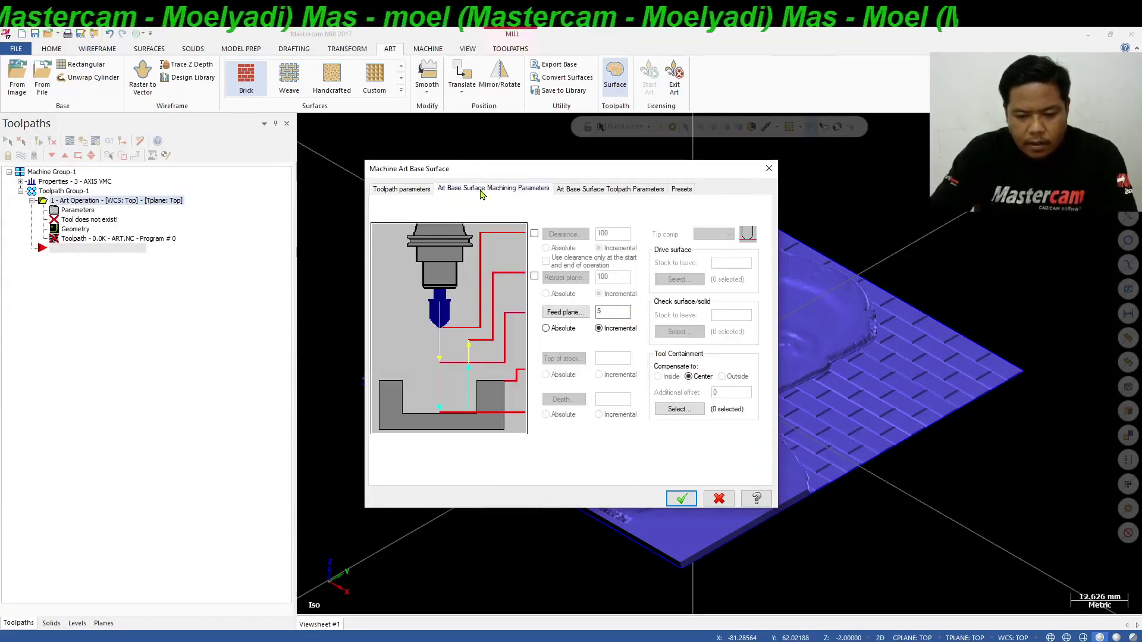
click(534, 234)
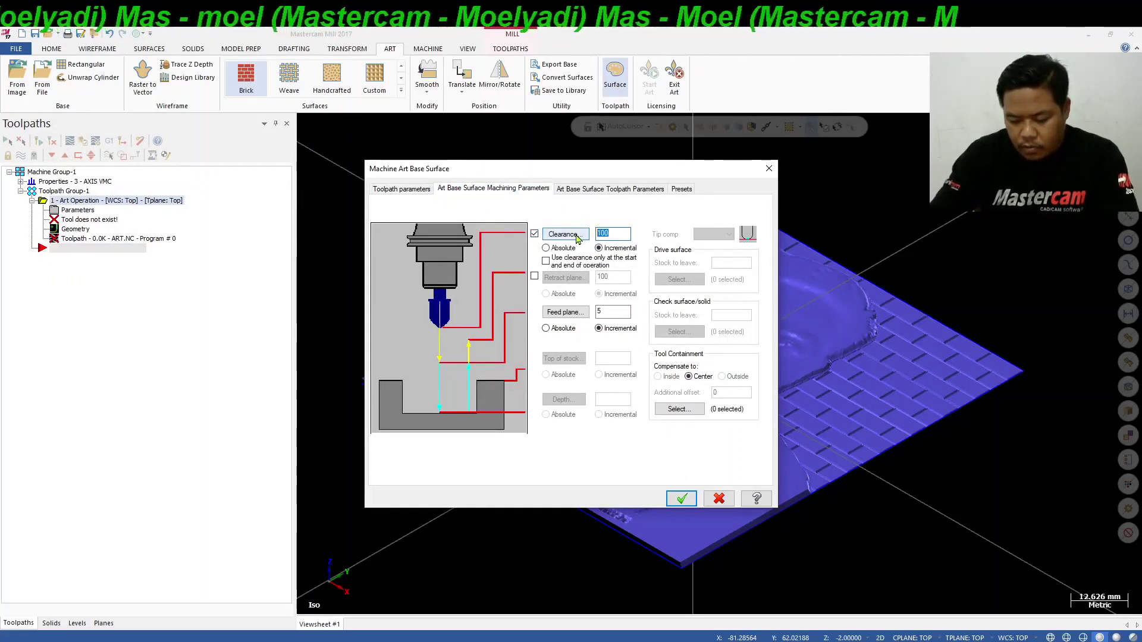
click(534, 277)
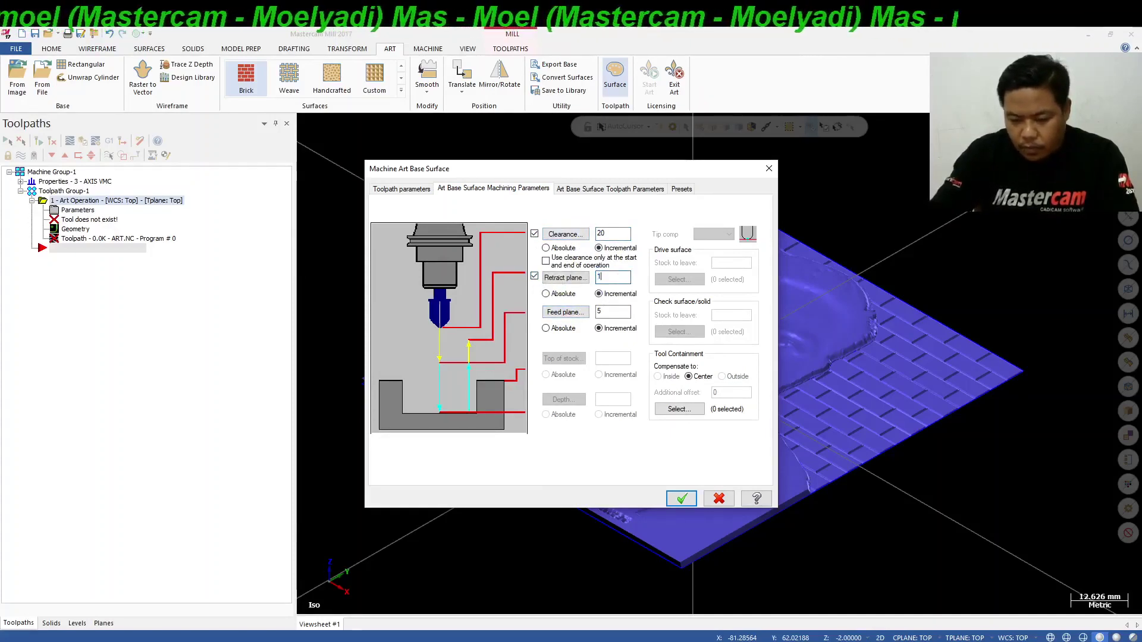
Set the cutting method to Parallel - Horizontal with ZigZag roughing and the stock to leave in Z to 0.050
click(610, 189)
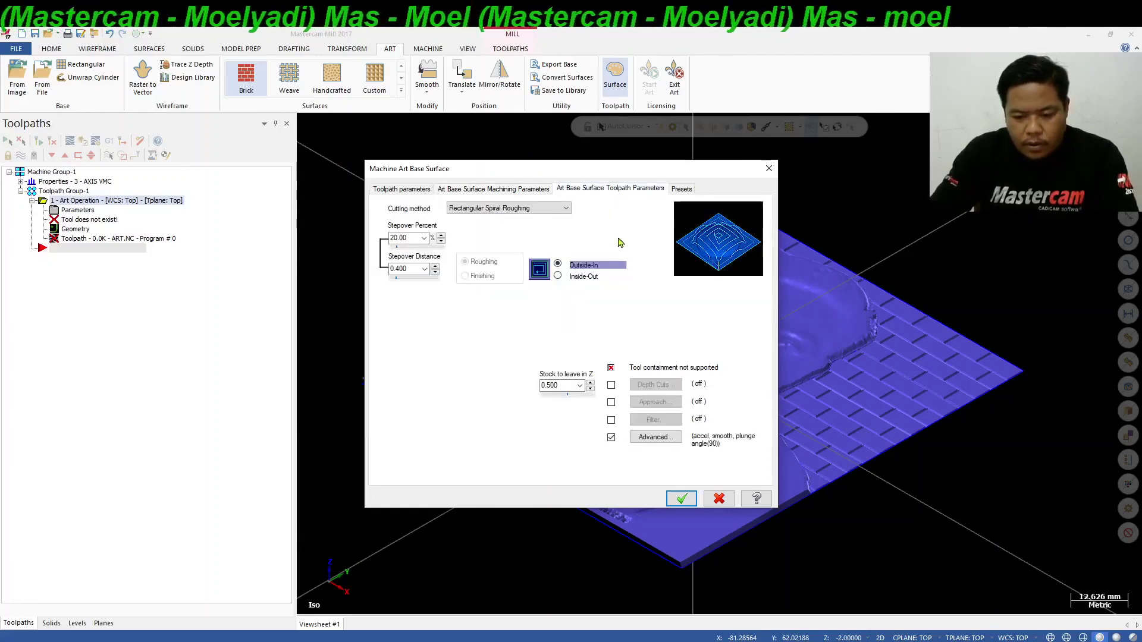
click(524, 209)
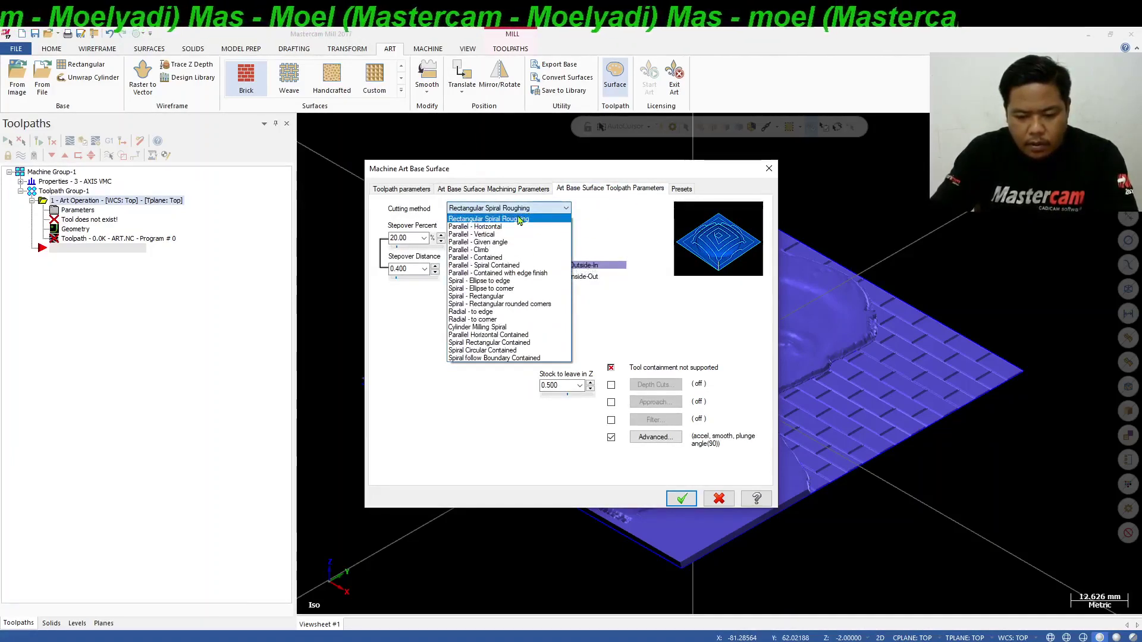
click(488, 227)
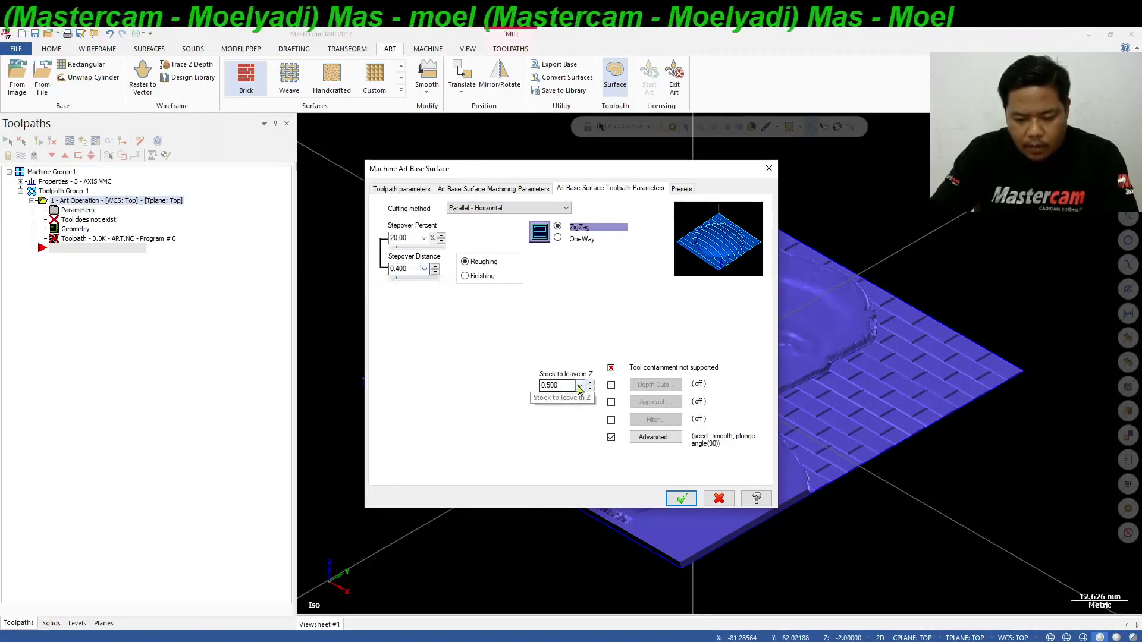
click(543, 385)
click(579, 385)
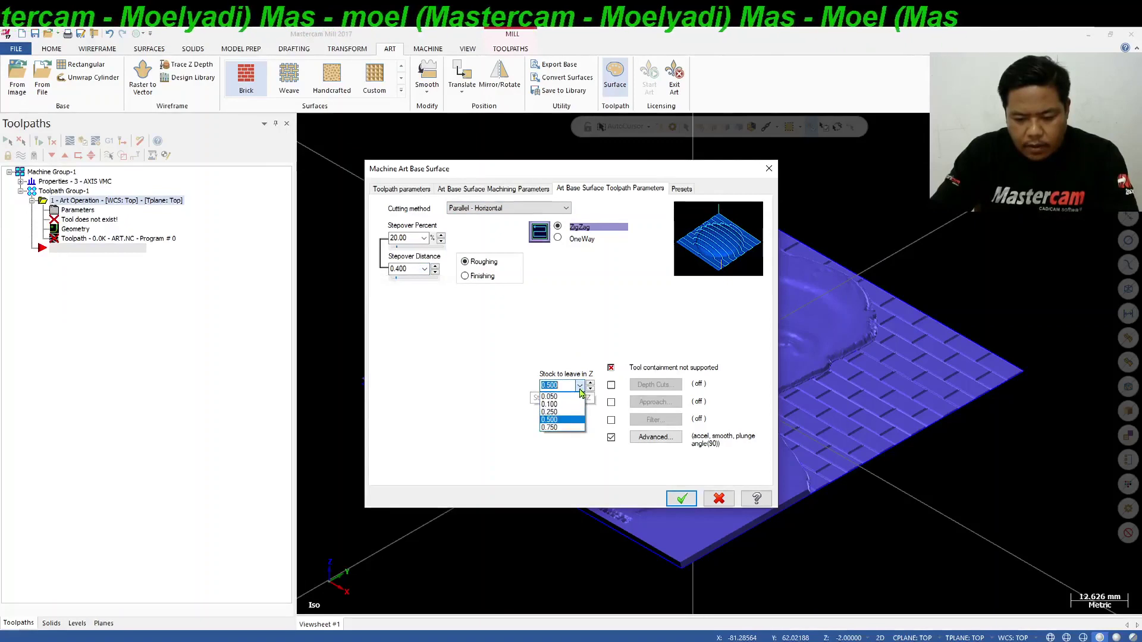
click(572, 397)
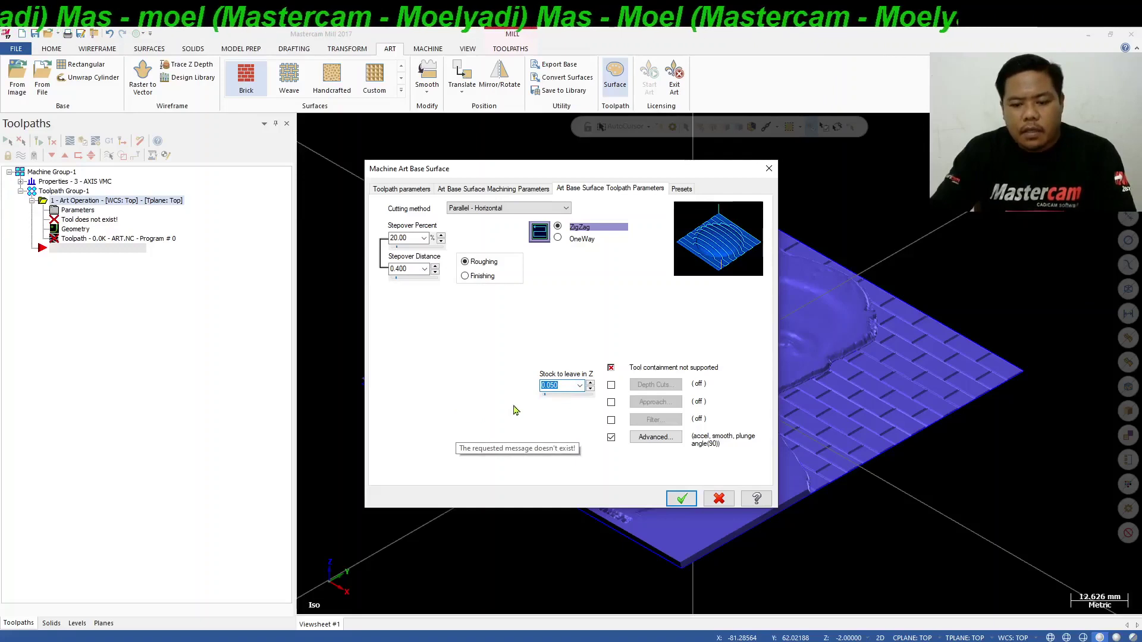
click(564, 386)
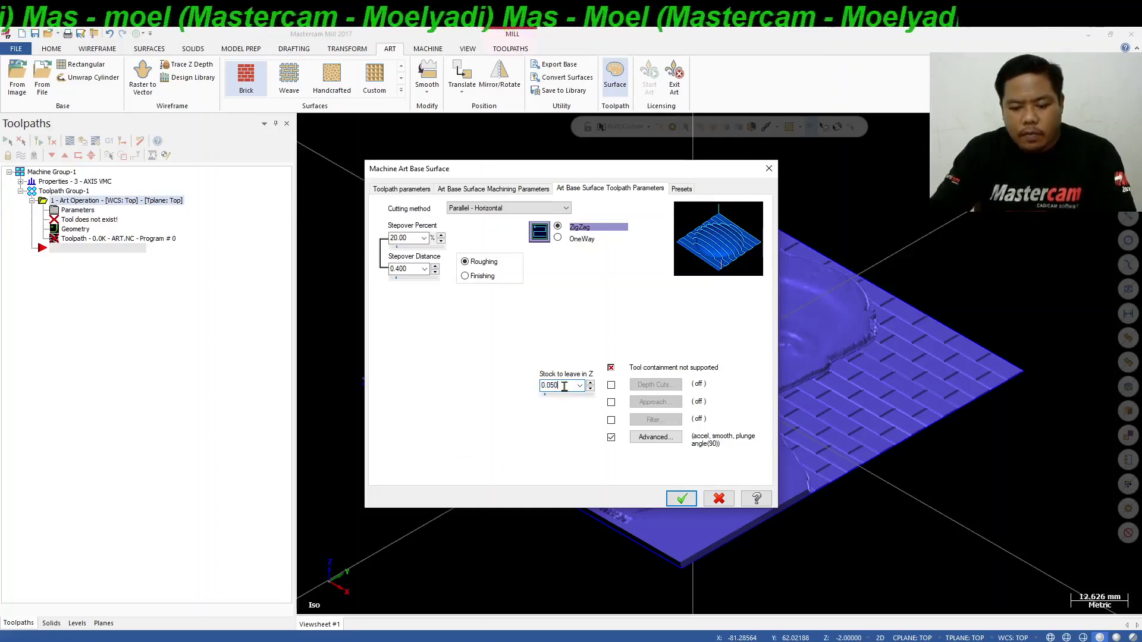
Recheck the operation's parameter pages, generate the Art toolpath and hide its display on the relief
click(689, 191)
click(626, 190)
click(536, 190)
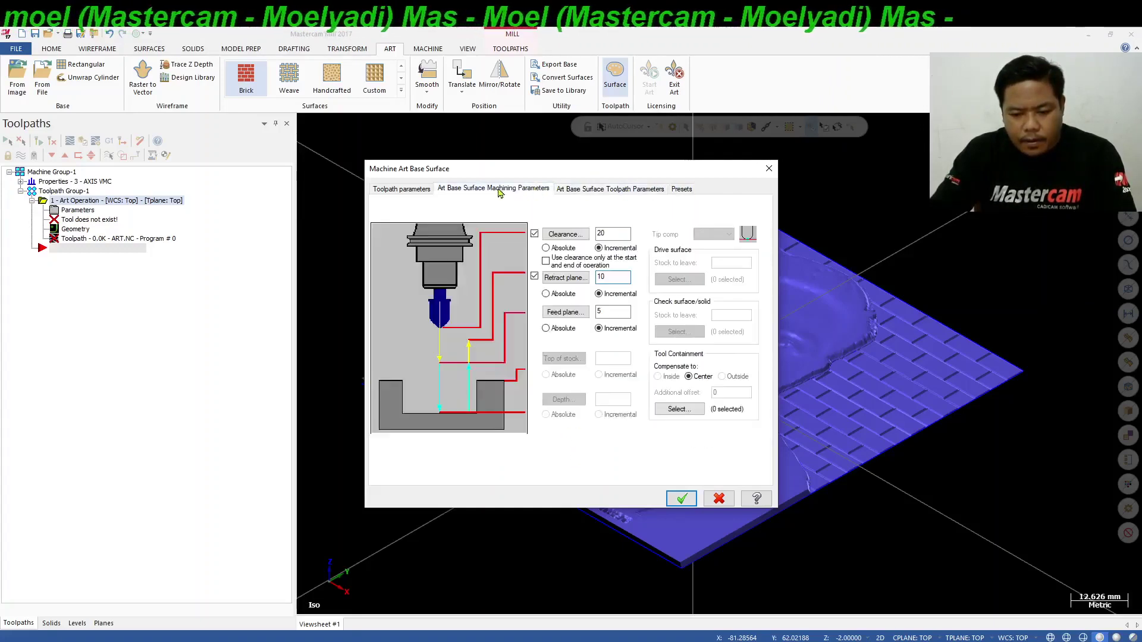
click(426, 192)
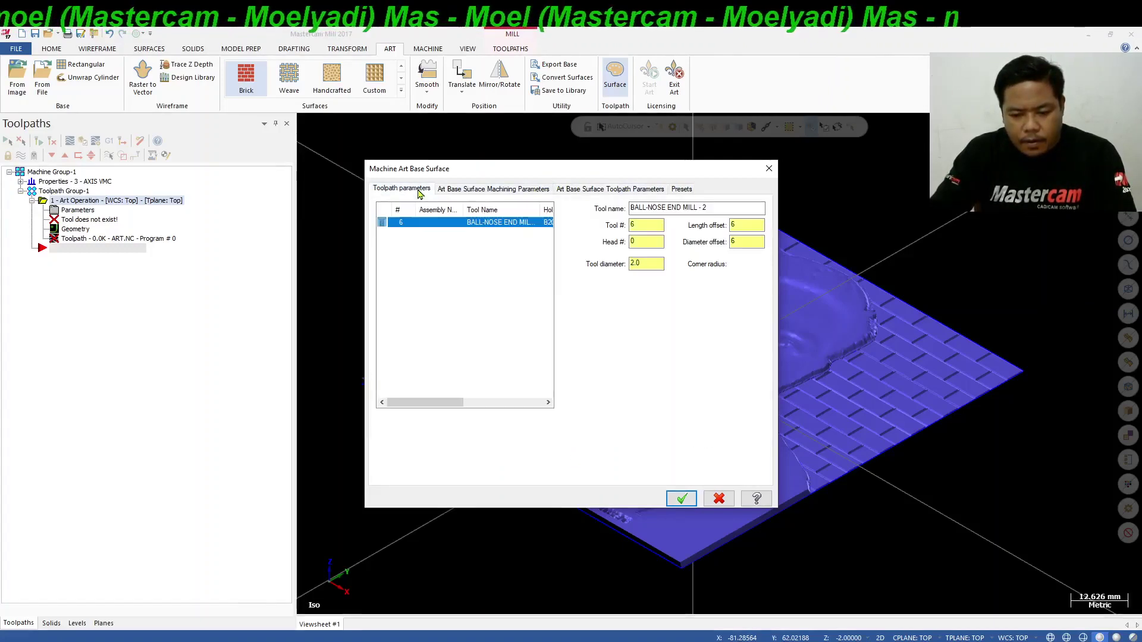
click(682, 498)
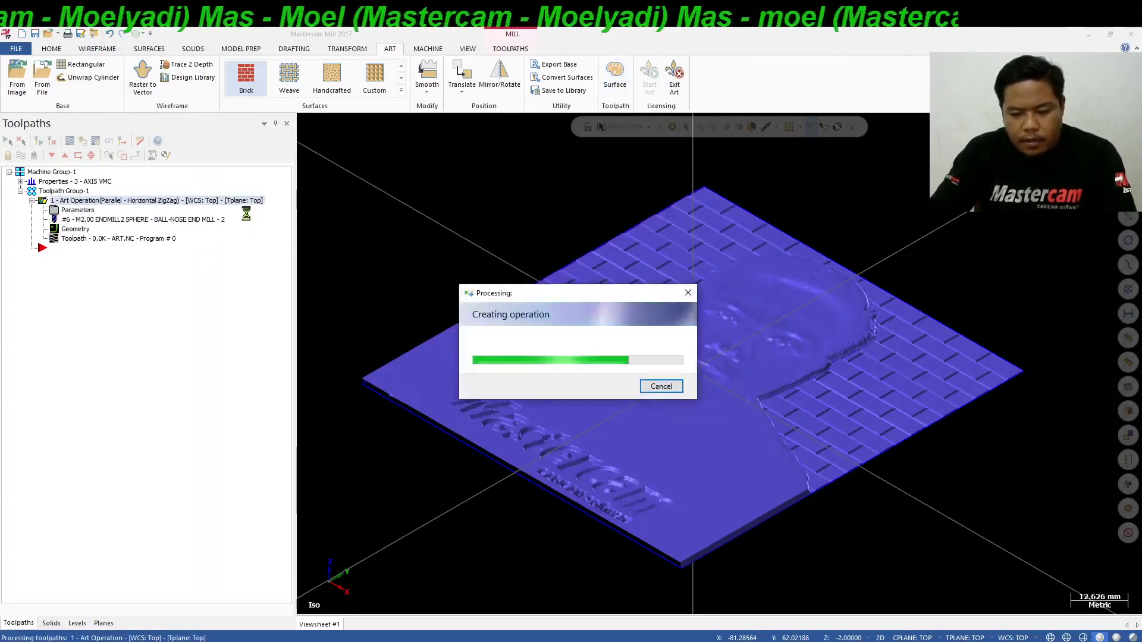
middle_drag(587, 289, 592, 260)
click(21, 156)
scroll(609, 291, down, 2)
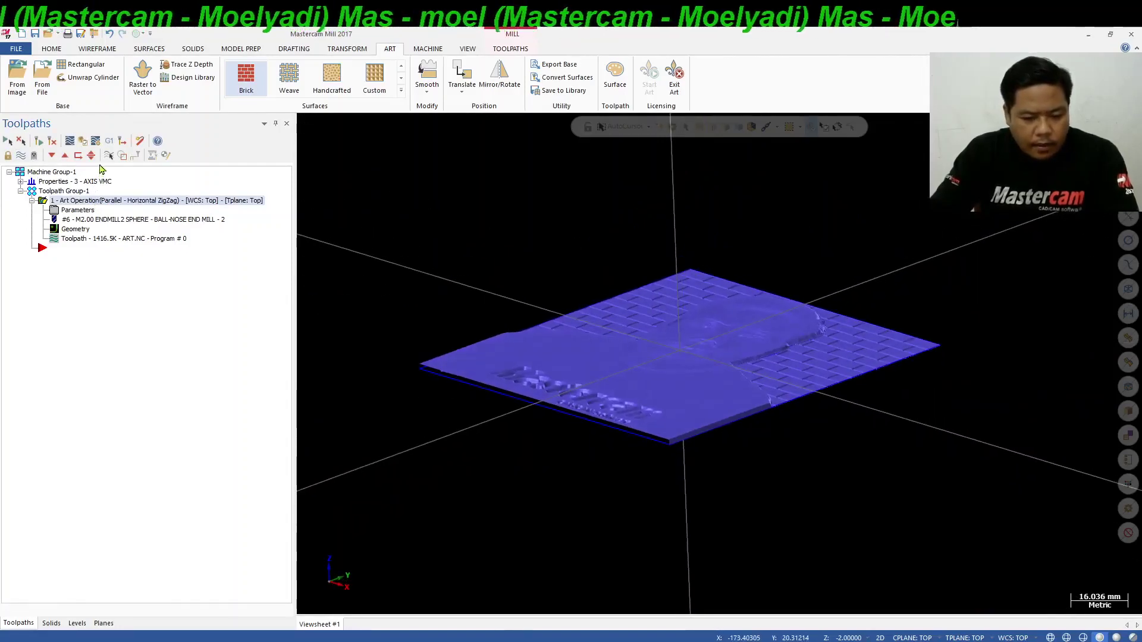
Open the machine group's stock setup and start a rectangular bounding box around all the relief geometry
click(21, 181)
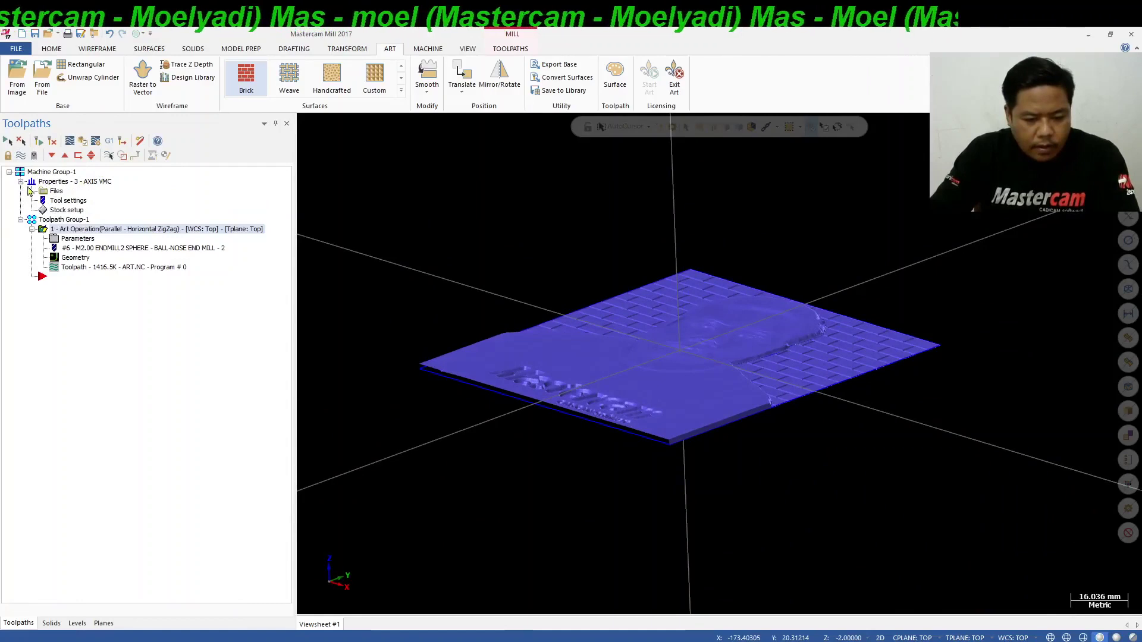
double_click(68, 201)
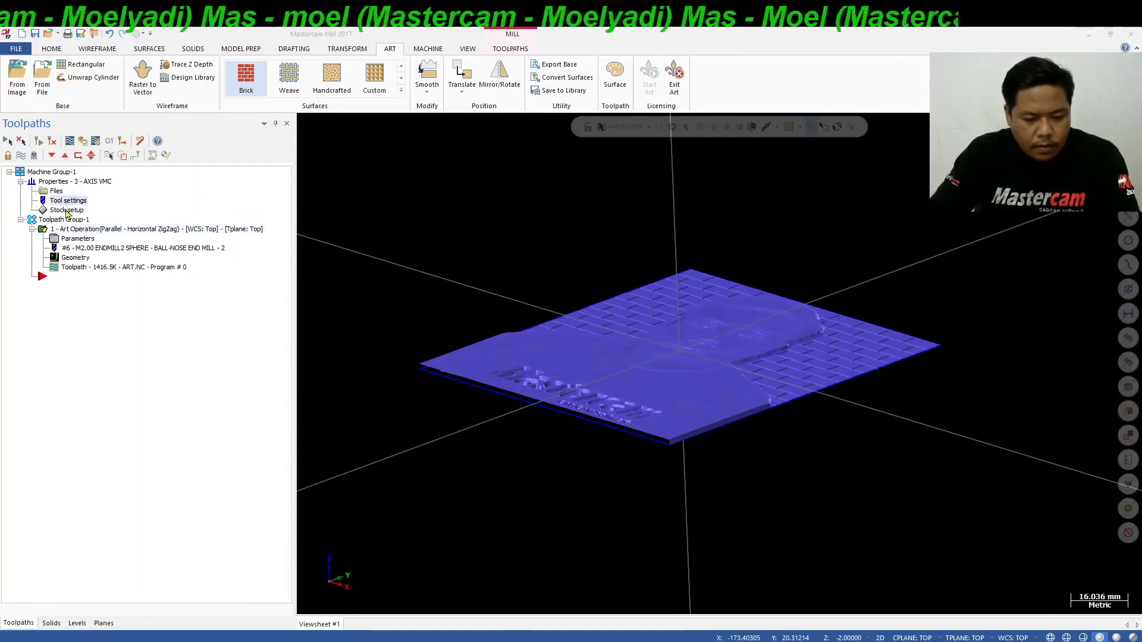
click(95, 164)
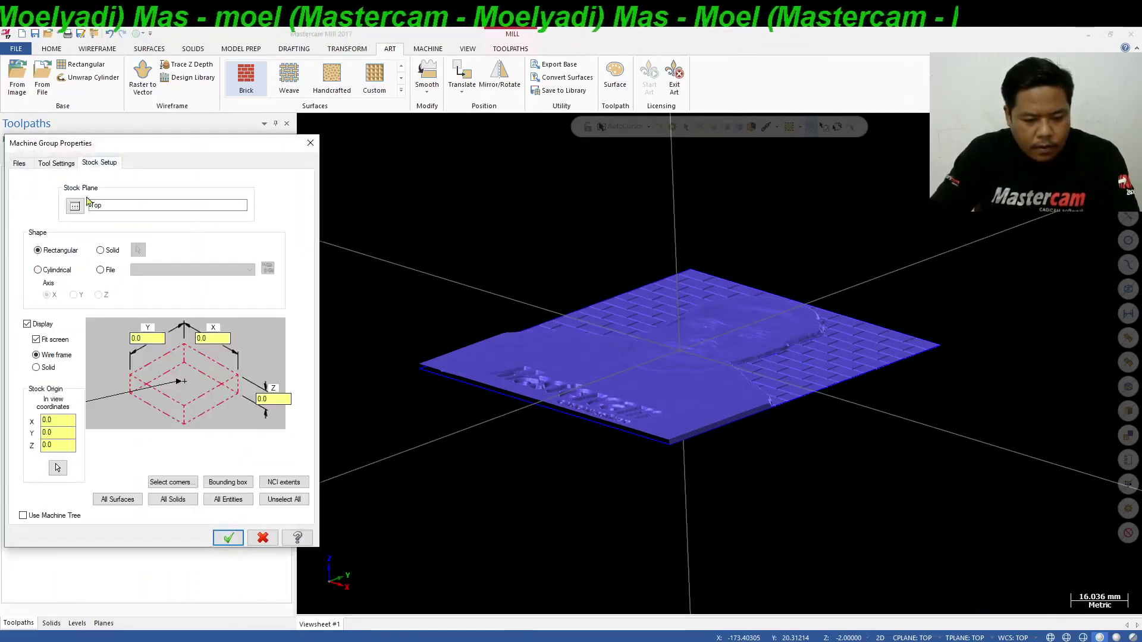
click(241, 487)
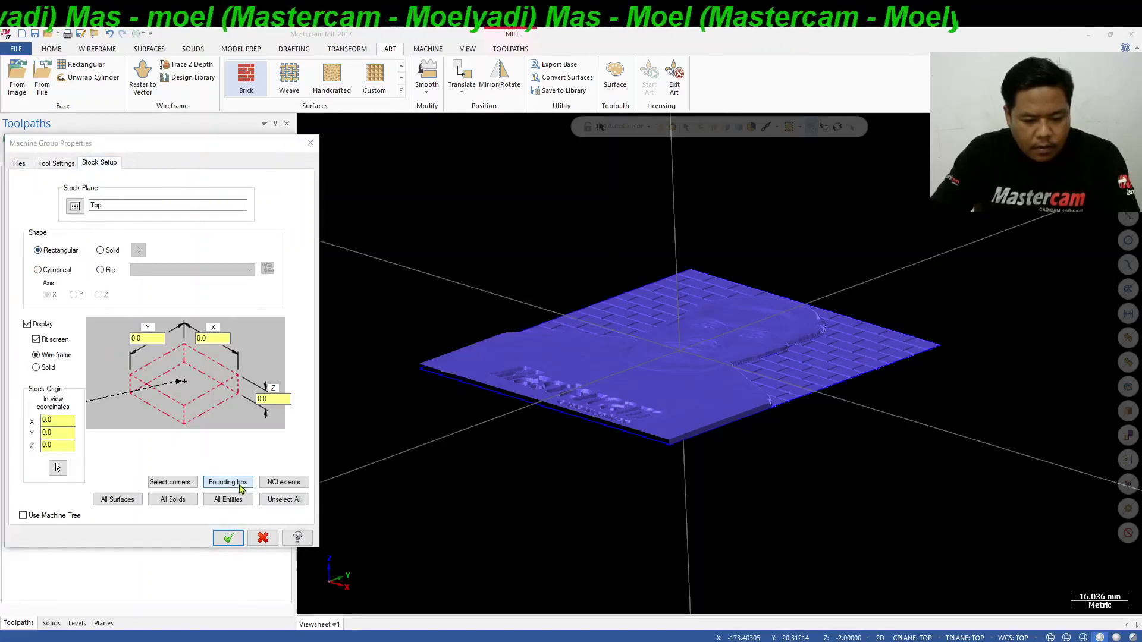
drag(362, 216, 1047, 509)
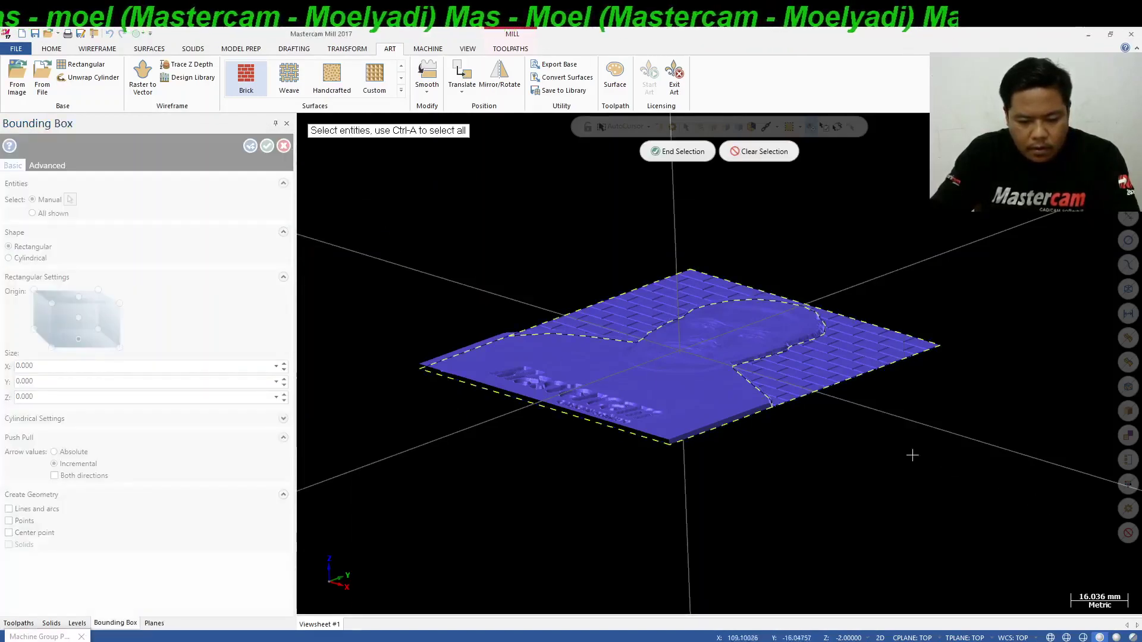
click(678, 151)
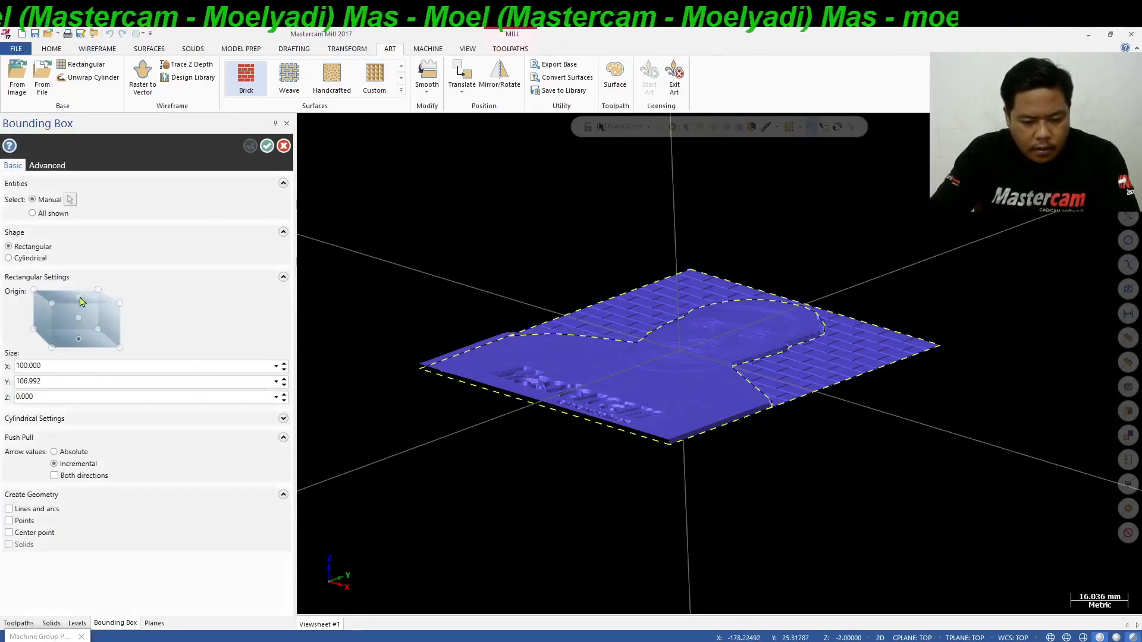
Place the bounding box origin at the top face centre, set its Z size to 6 and the stock origin Z to 0
click(76, 397)
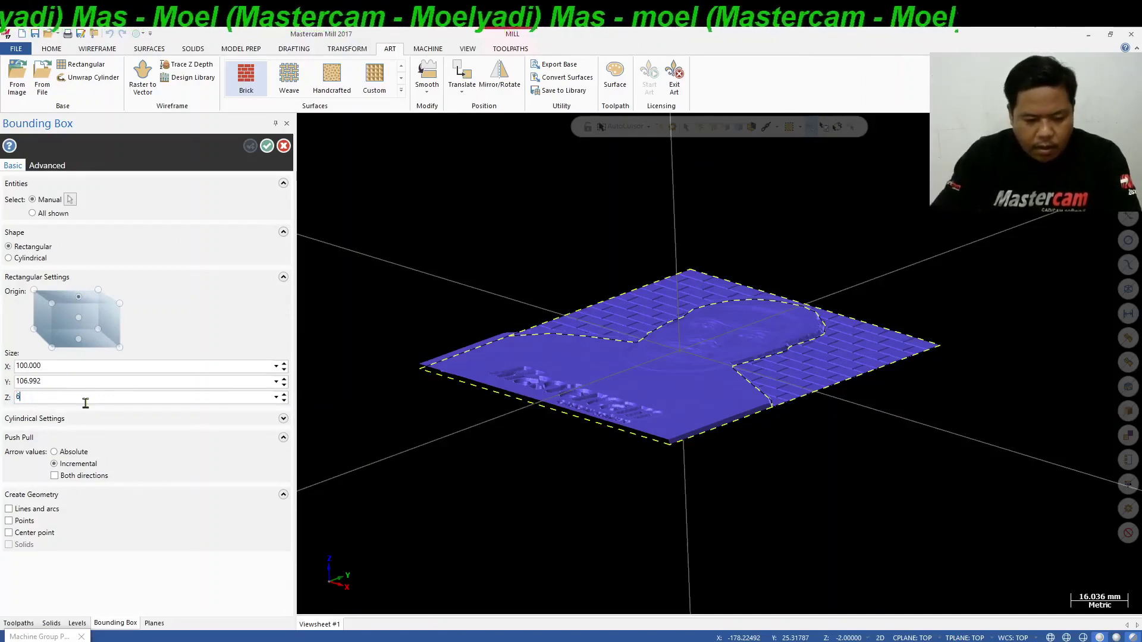
click(86, 383)
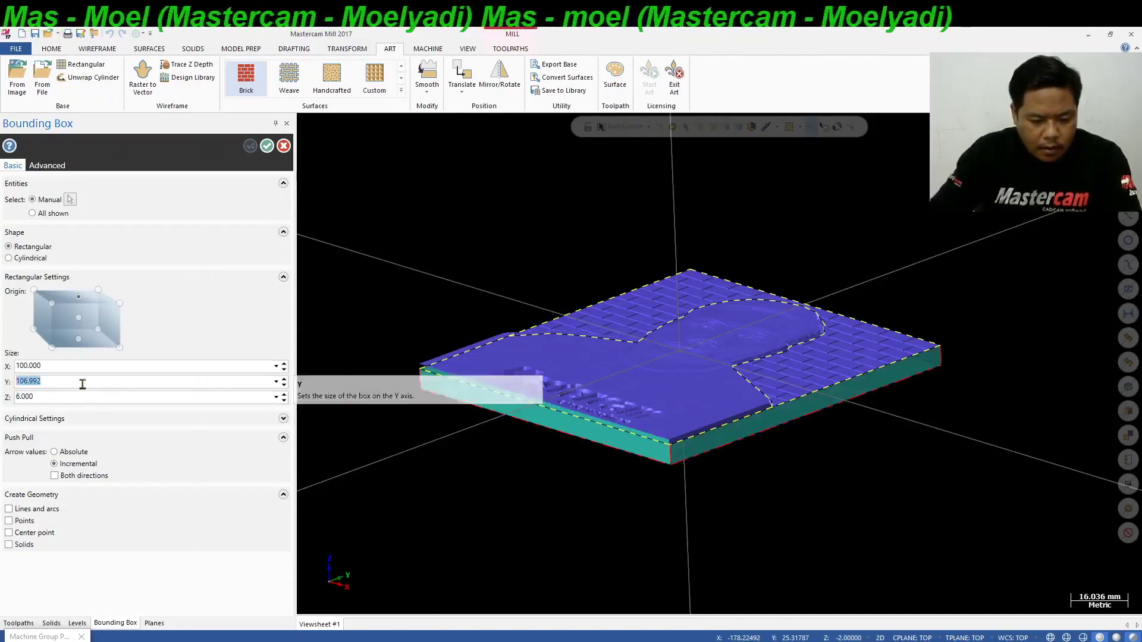
middle_drag(595, 416, 517, 379)
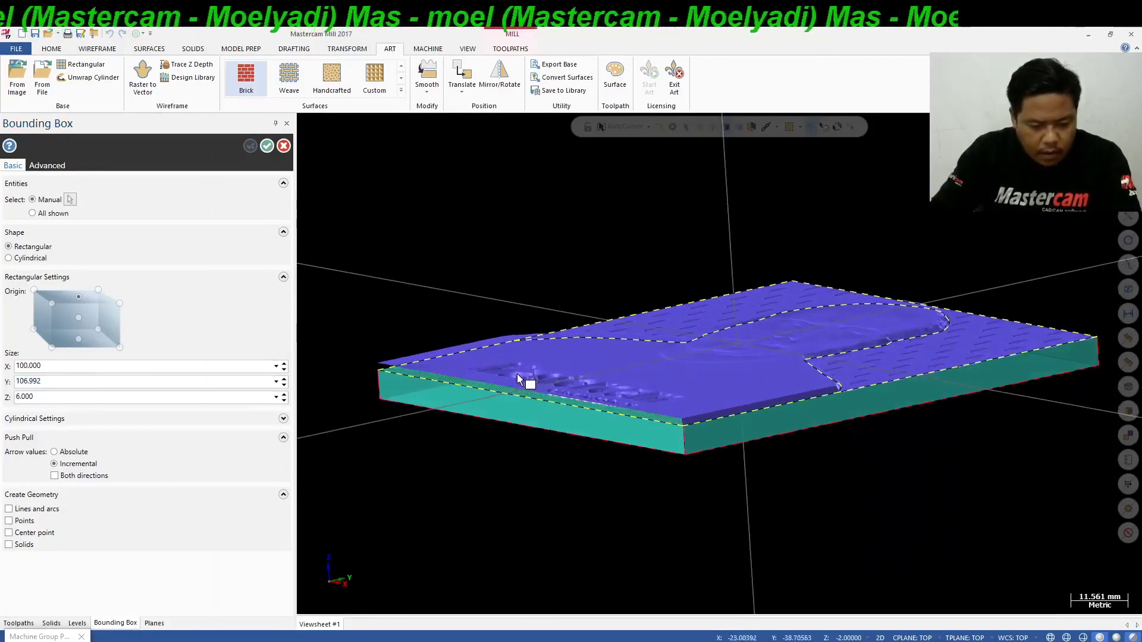
click(266, 147)
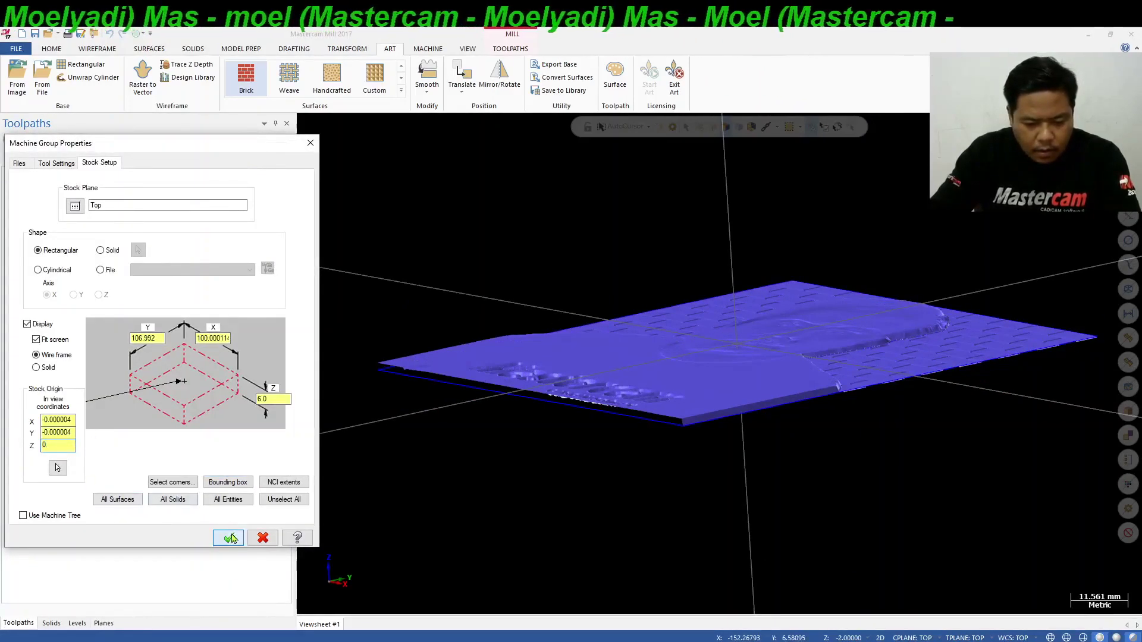
click(230, 536)
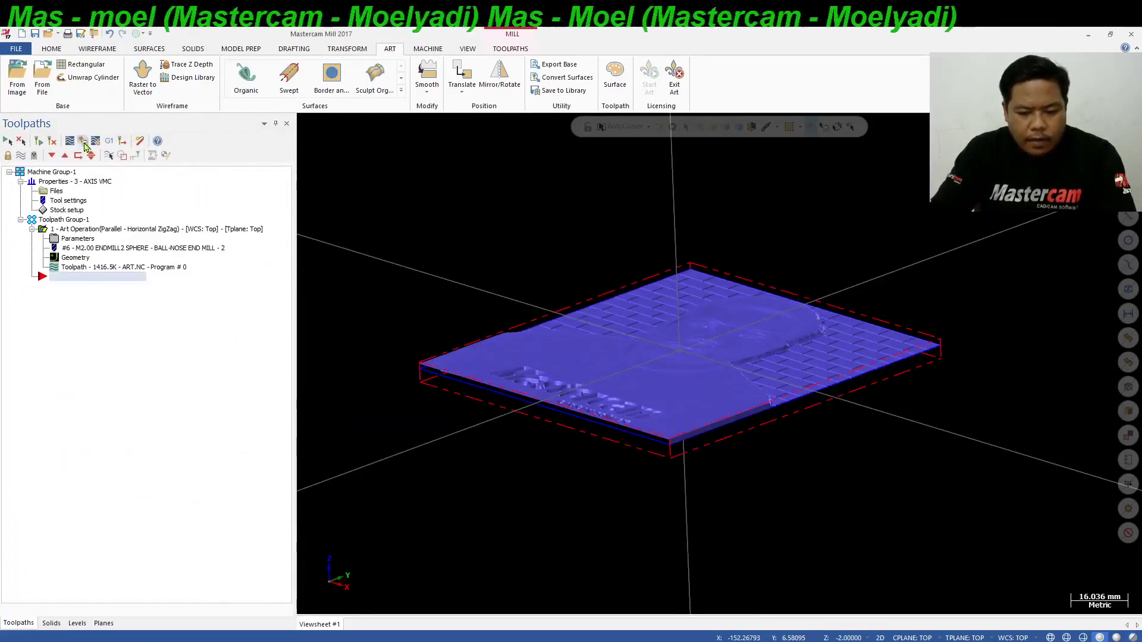
Verify the Art operation in the simulator and examine the portrait's face while it is being cut
click(84, 143)
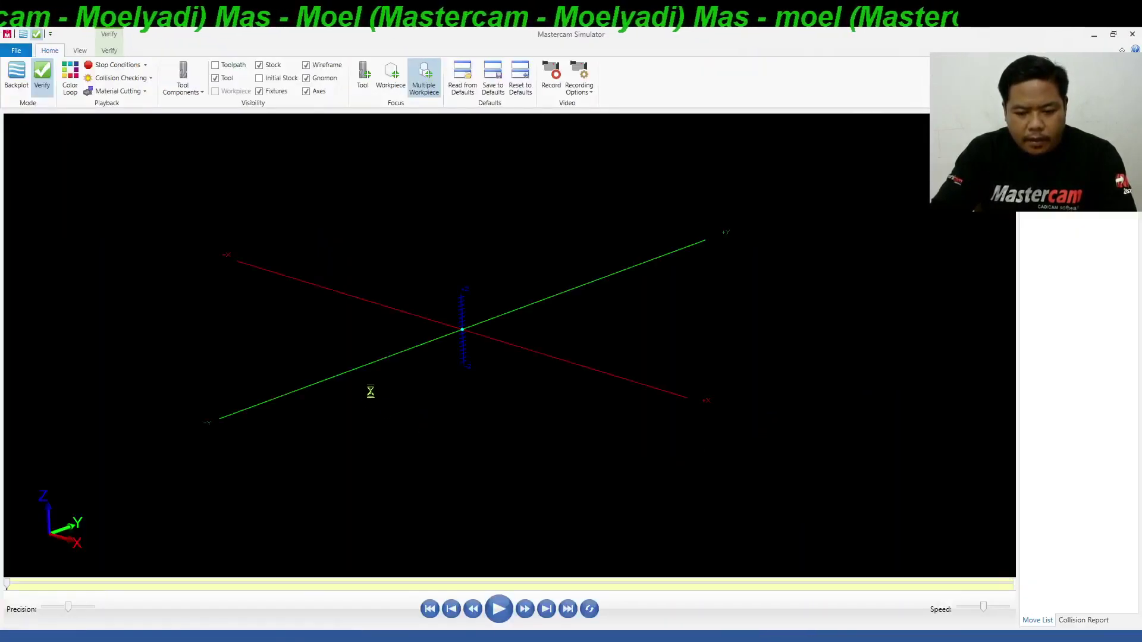
middle_drag(458, 342, 502, 410)
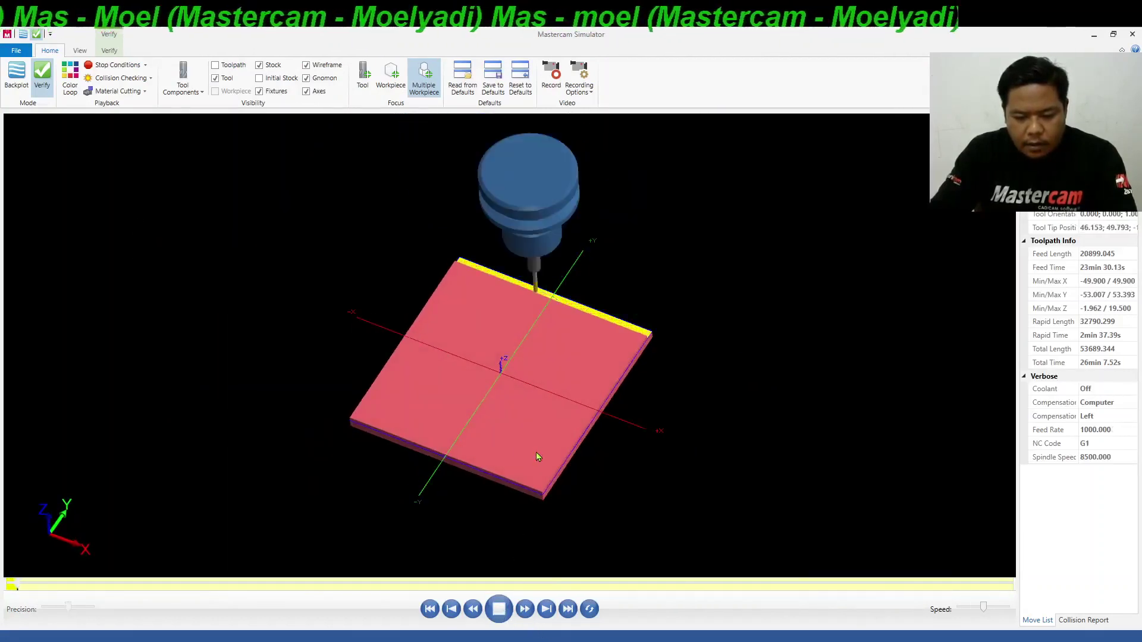
scroll(544, 358, up, 3)
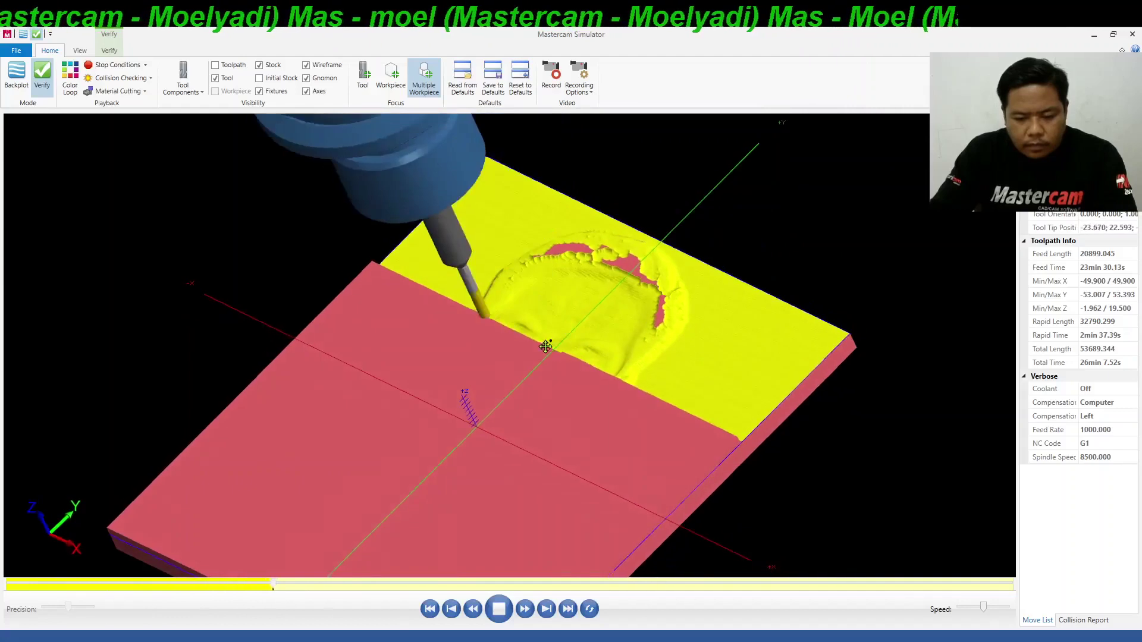
mouse_move(533, 357)
middle_down()
mouse_move(549, 340)
mouse_move(541, 349)
middle_up()
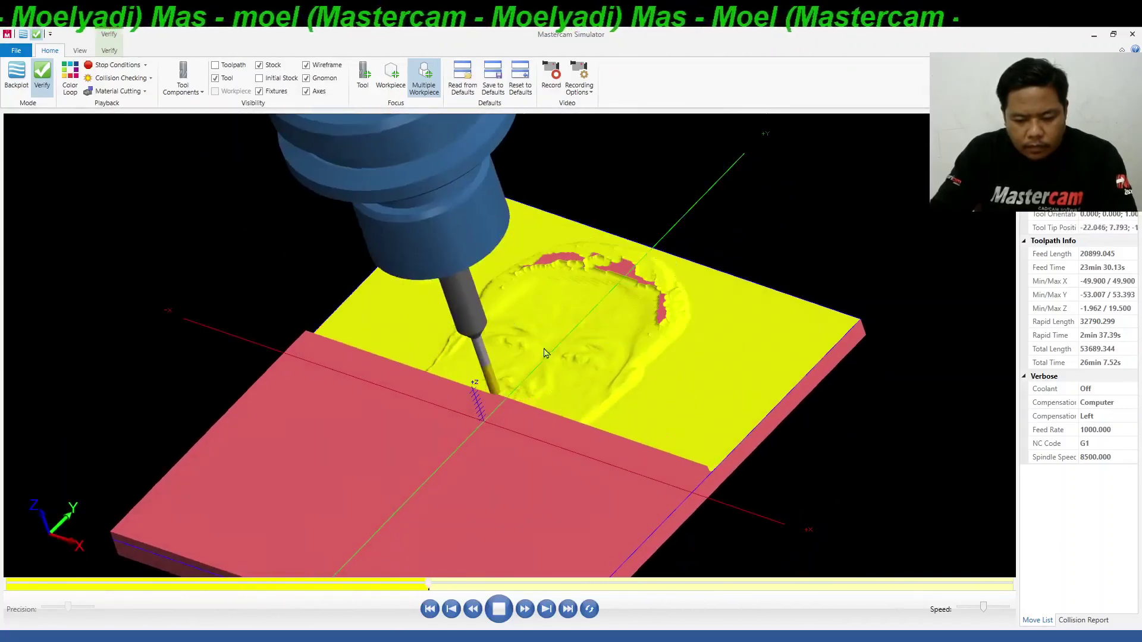
scroll(541, 349, down, 3)
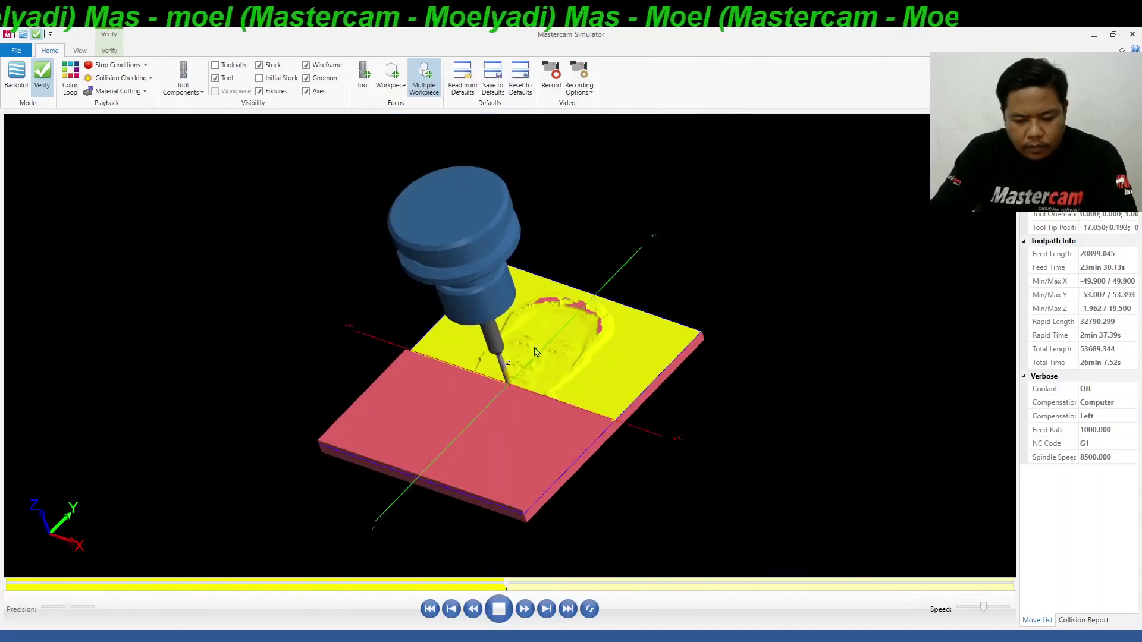
middle_drag(542, 349, 513, 413)
scroll(615, 375, up, 5)
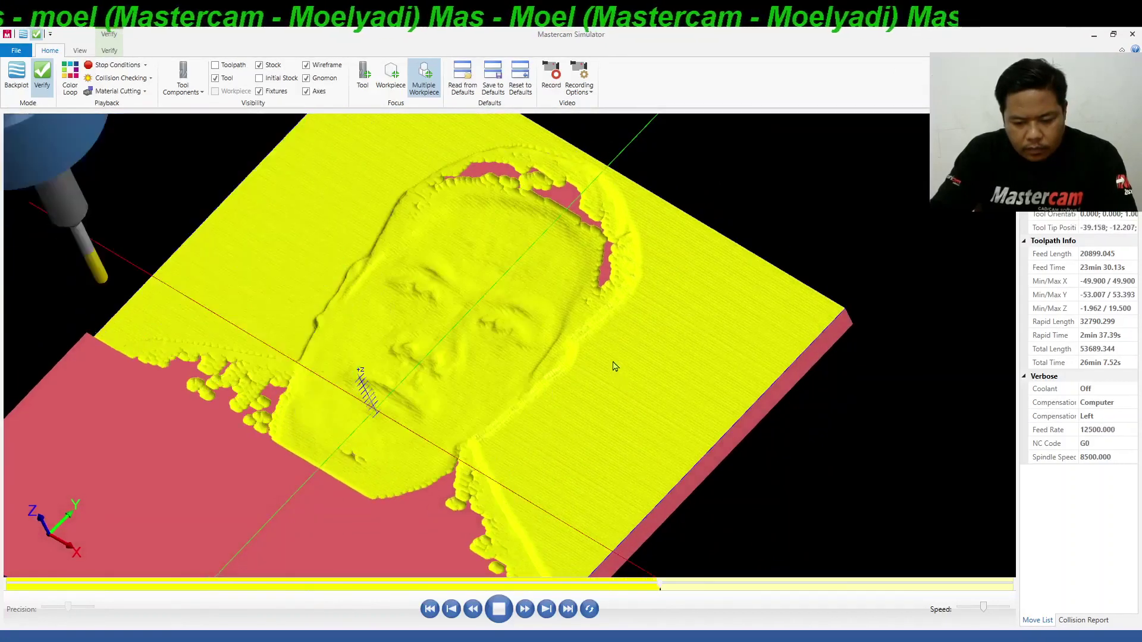
Follow the simulated cut to its end, examine the shirt and Mastercam lettering, and leave the simulator
scroll(594, 363, down, 3)
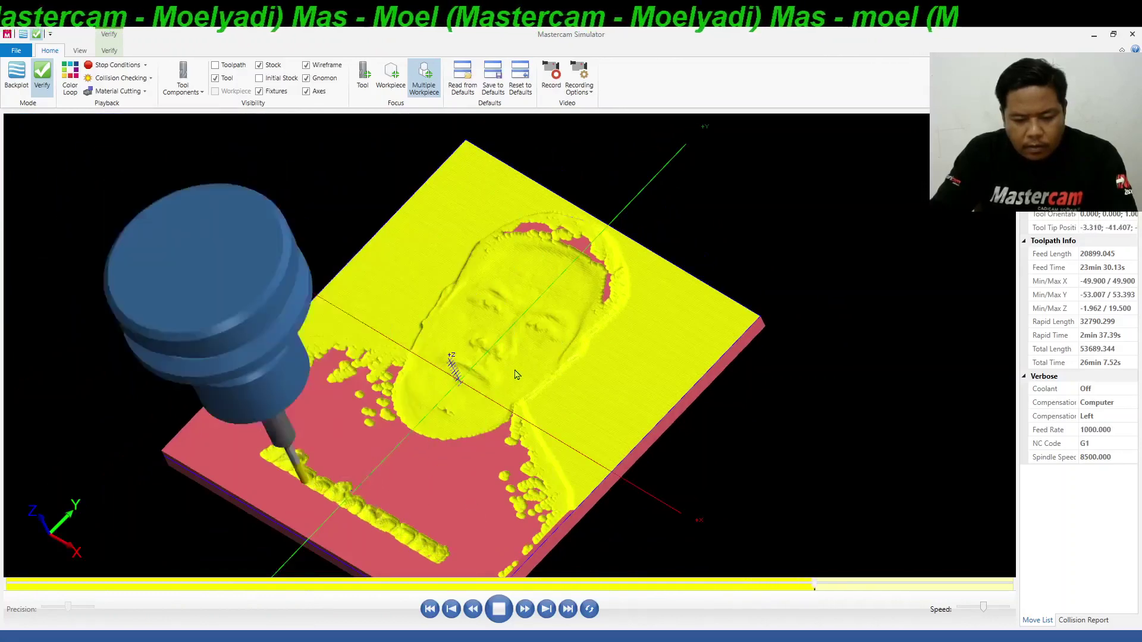
scroll(520, 363, up, 2)
scroll(432, 463, down, 1)
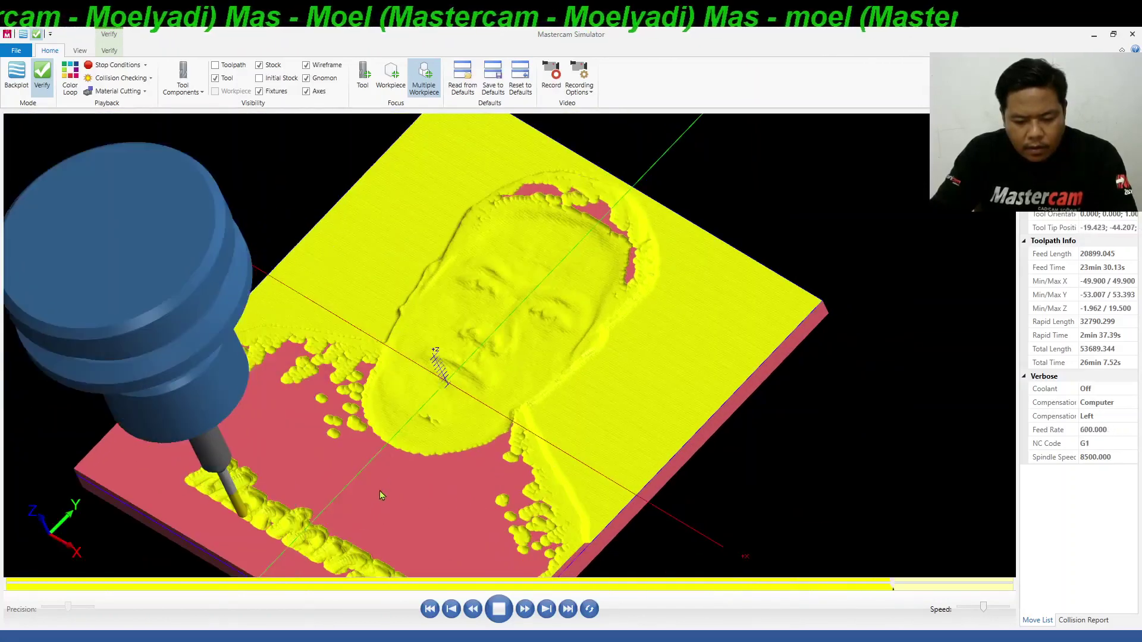
scroll(379, 491, down, 2)
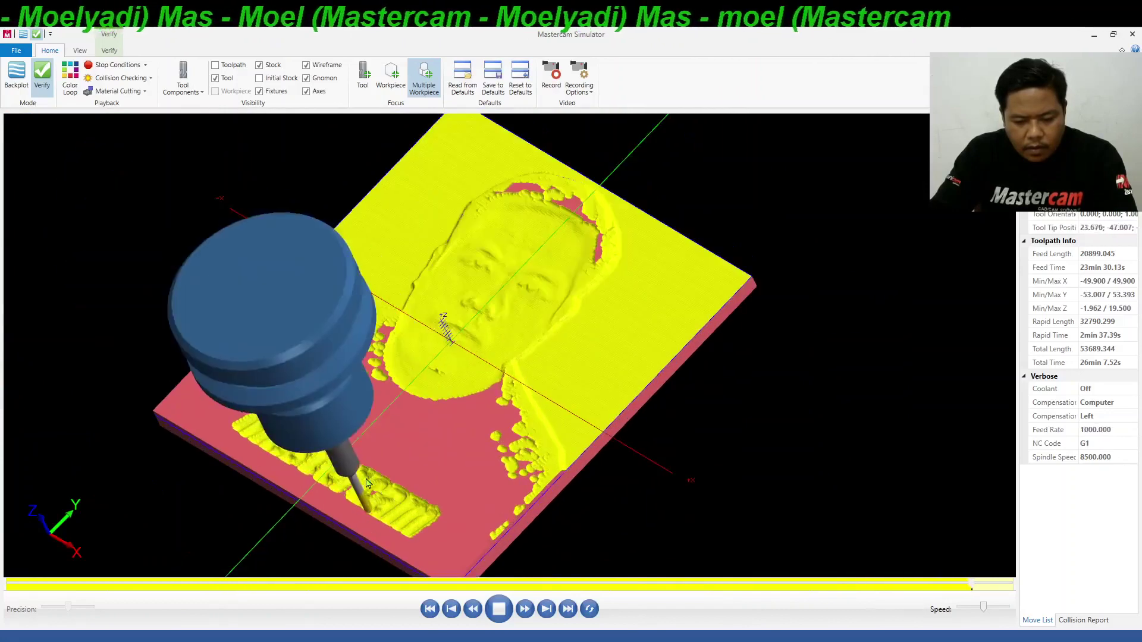
scroll(368, 482, up, 2)
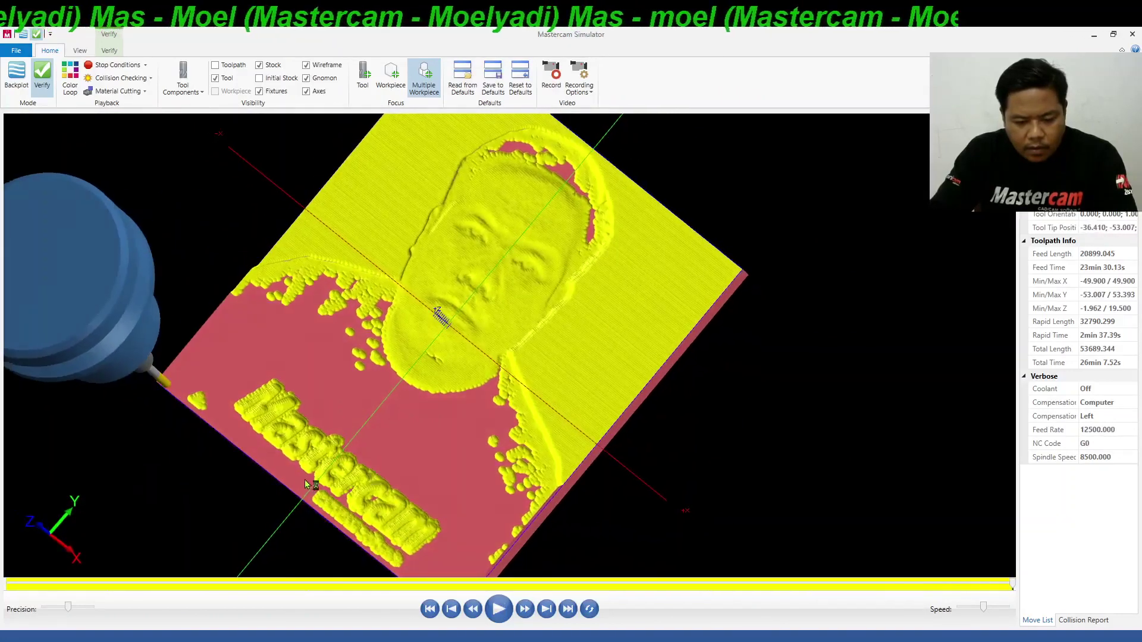
scroll(301, 479, up, 3)
scroll(308, 470, down, 5)
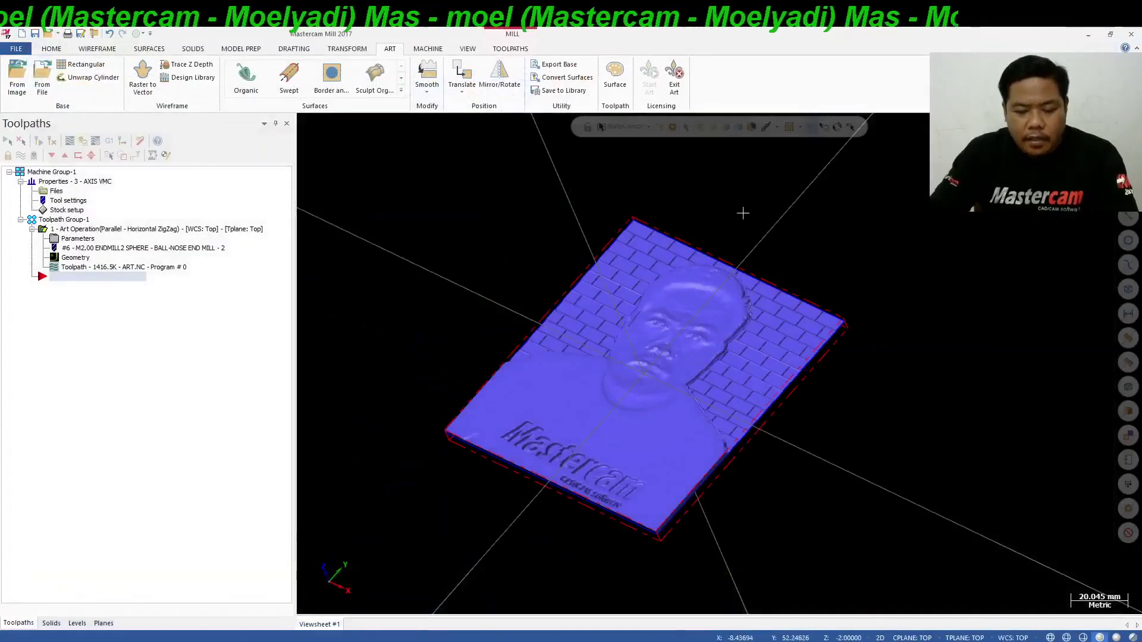
Duplicate the Art operation by copying it and pasting the copy after the first one in the toolpath group
right_click(108, 232)
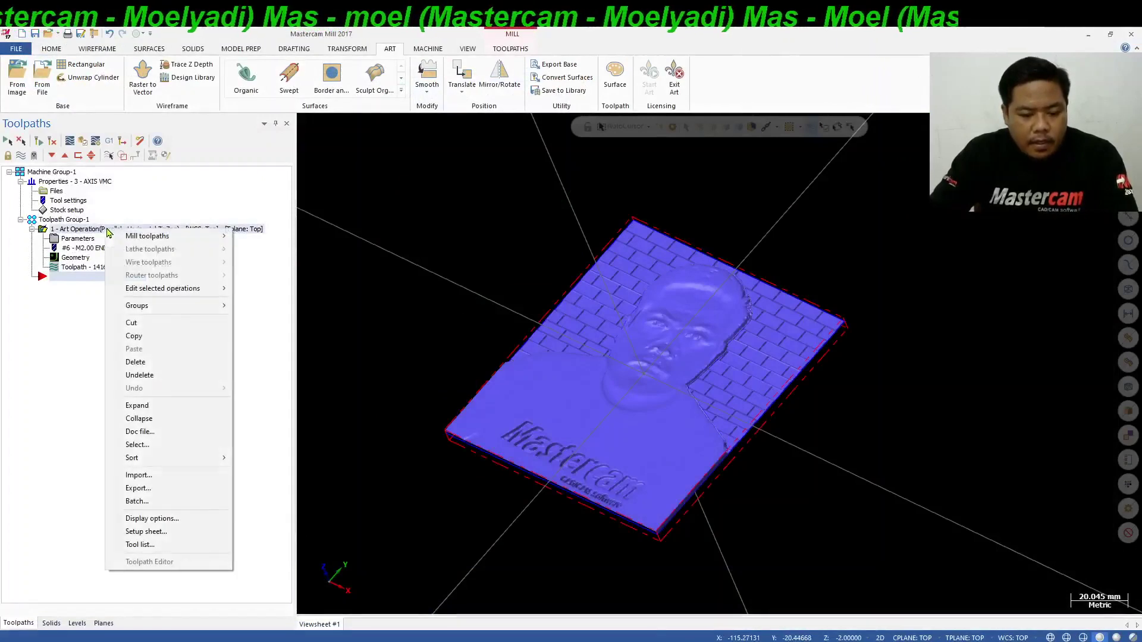
click(157, 336)
right_click(92, 280)
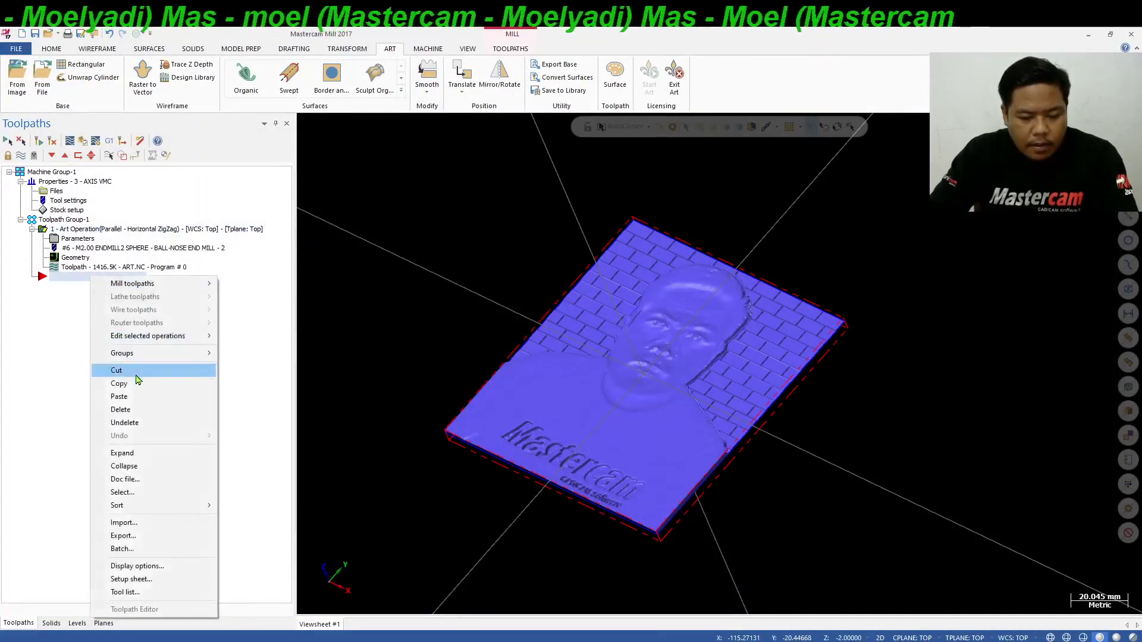
click(139, 401)
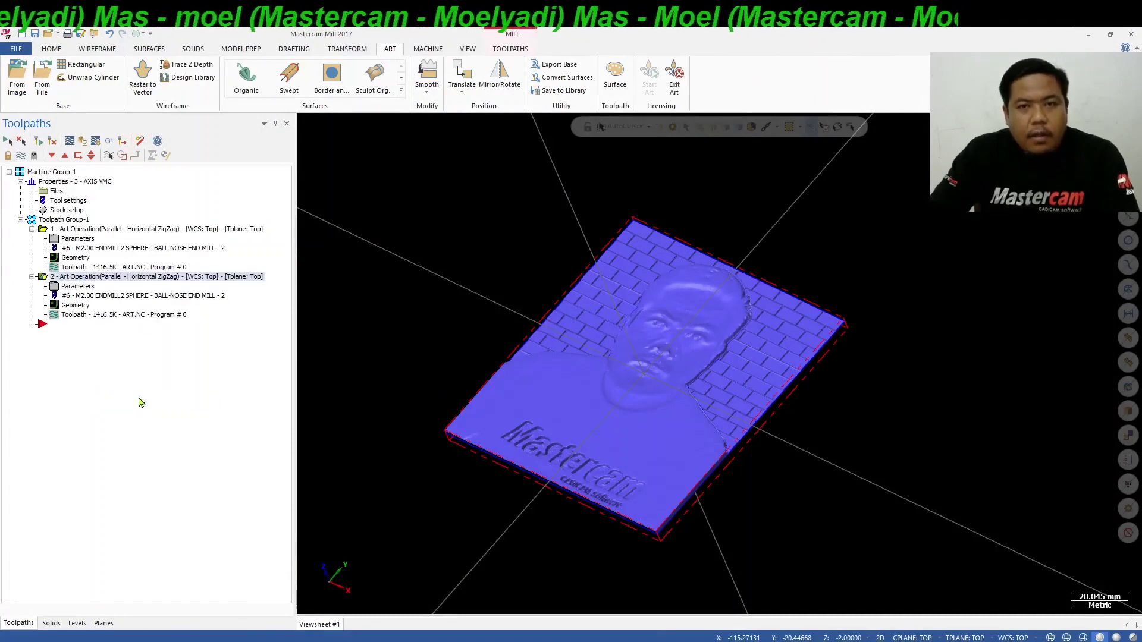
Assign library tool 7, BALL-NOSE END MILL - 1, to the copied operation and re-initialize its feeds and speeds
click(92, 296)
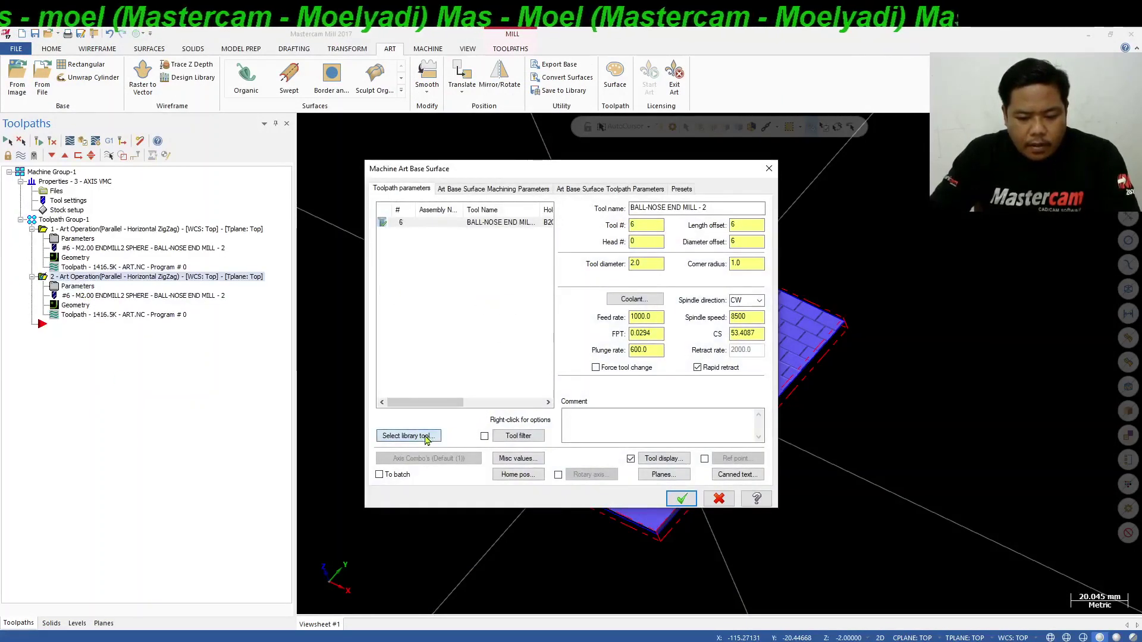
click(426, 438)
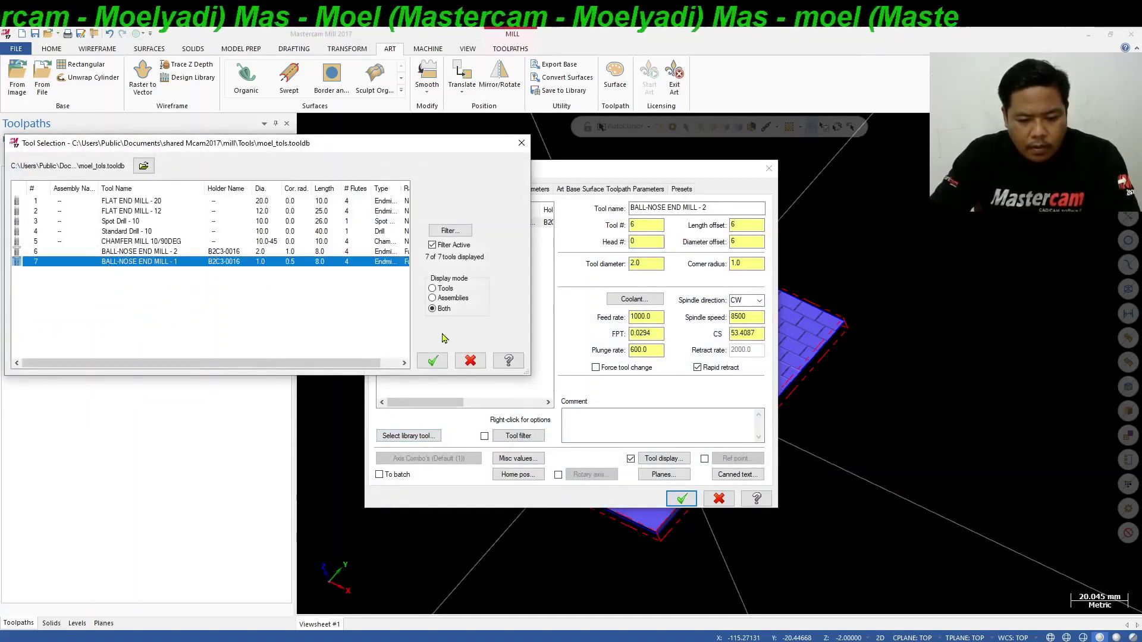
click(435, 361)
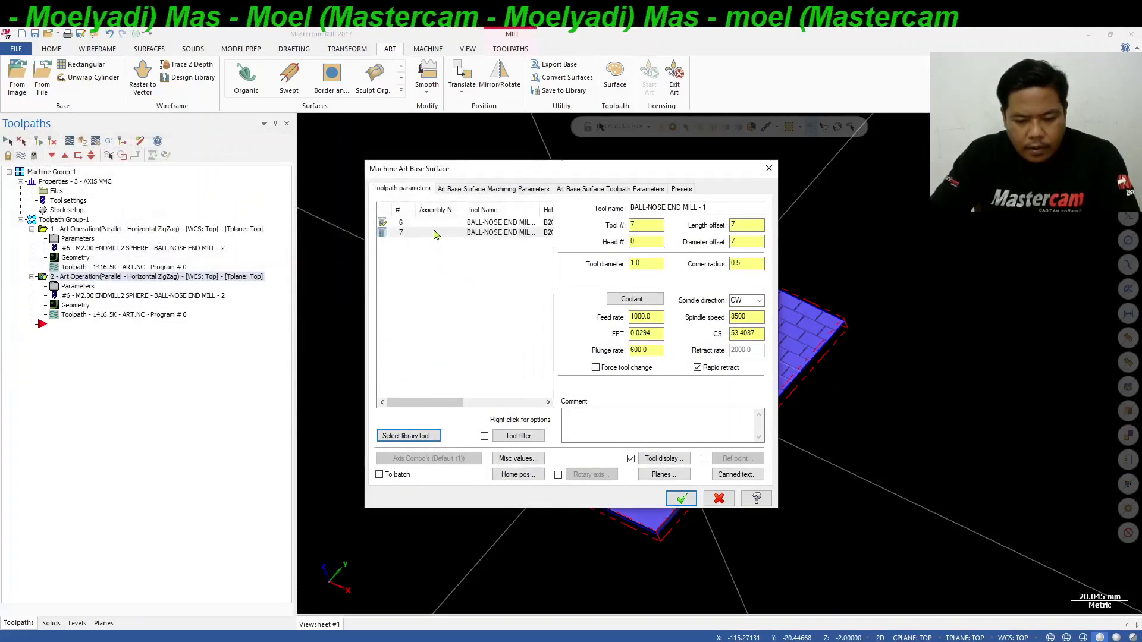
right_click(439, 233)
click(505, 364)
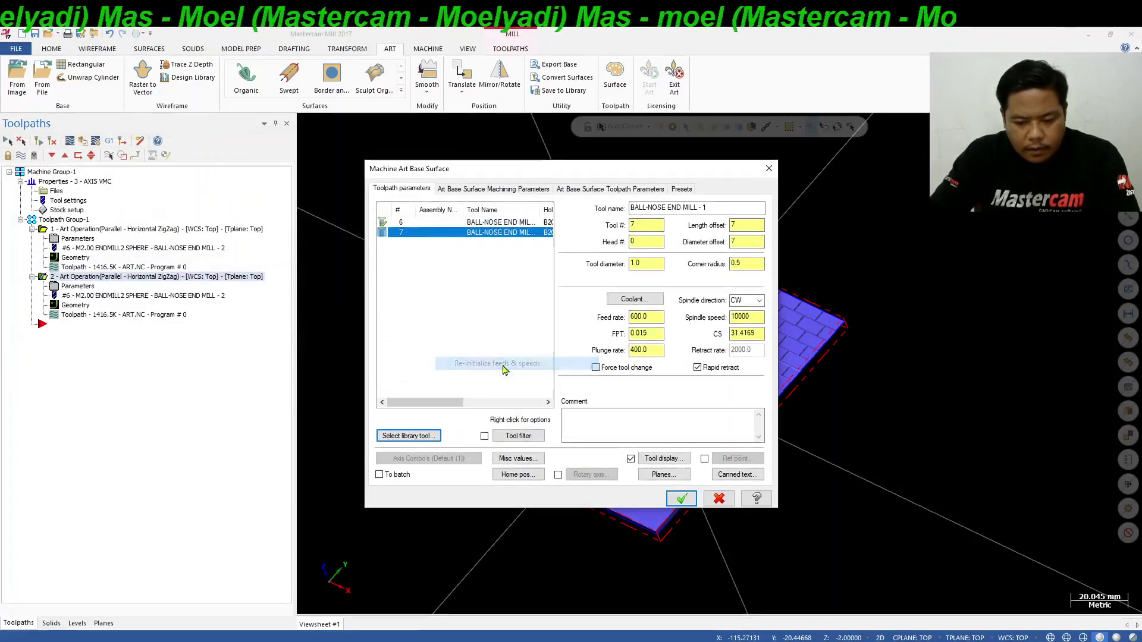
Set the copied operation's stepover to 10% (0.1) and its stock to leave in Z to 0, then regenerate it
click(468, 189)
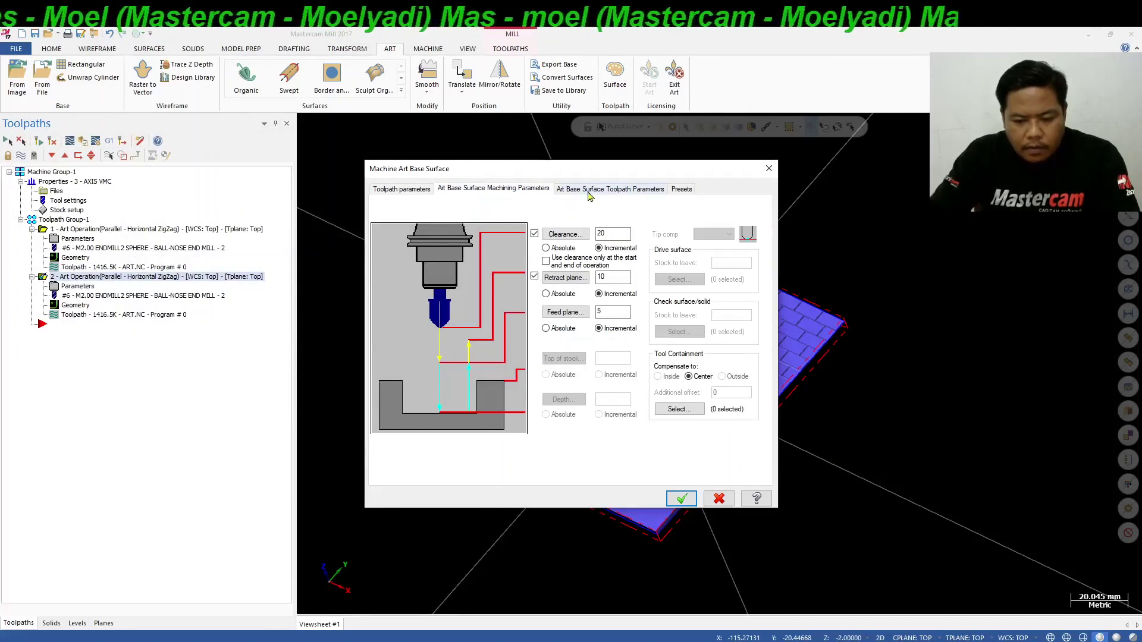
click(589, 190)
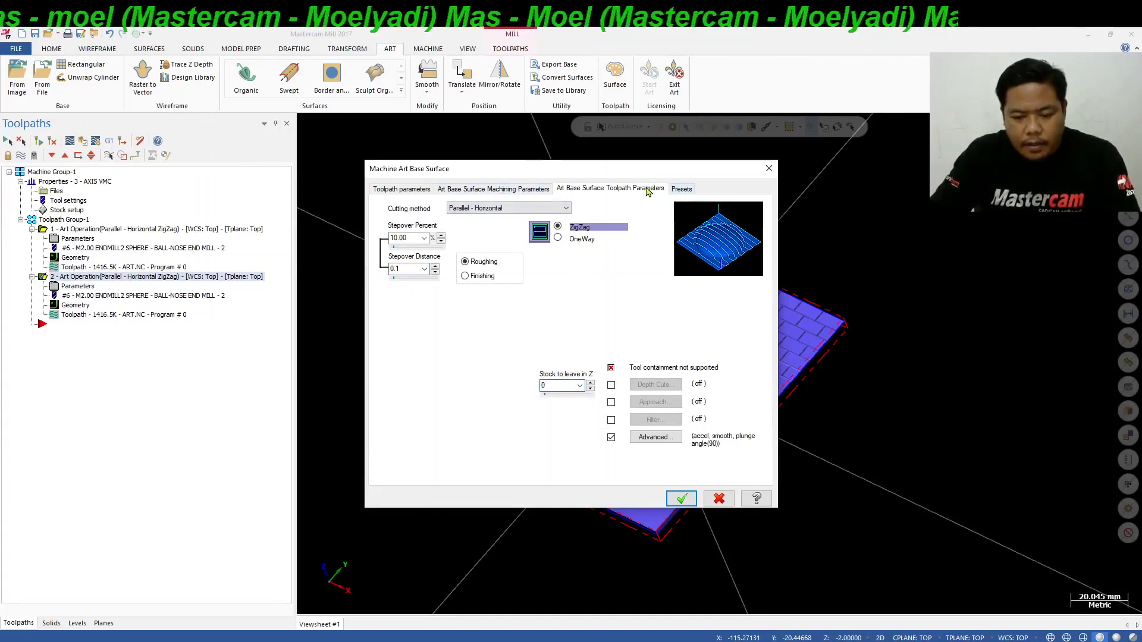
click(501, 191)
click(402, 189)
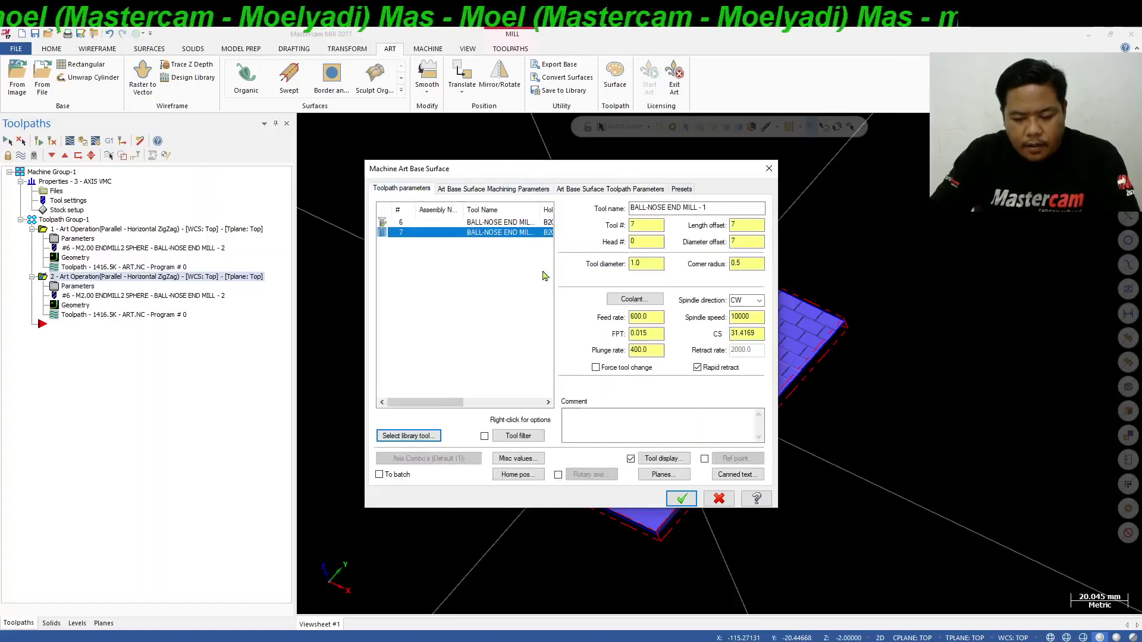
click(689, 500)
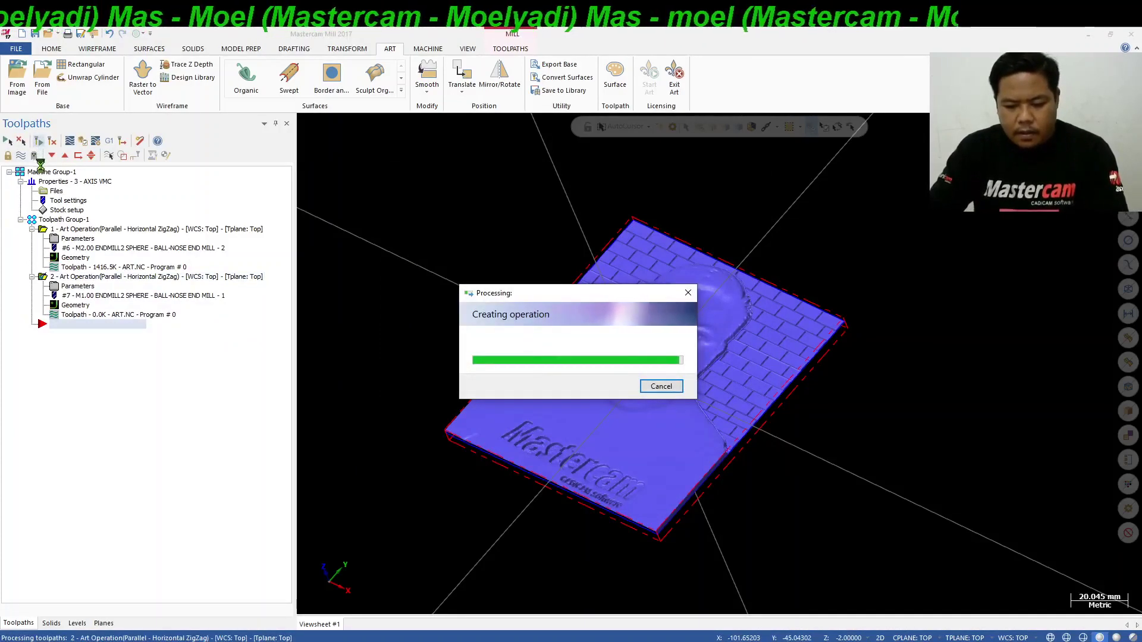
Examine the second operation's toolpath over the bricks and head up close, then hide its display
scroll(654, 255, up, 5)
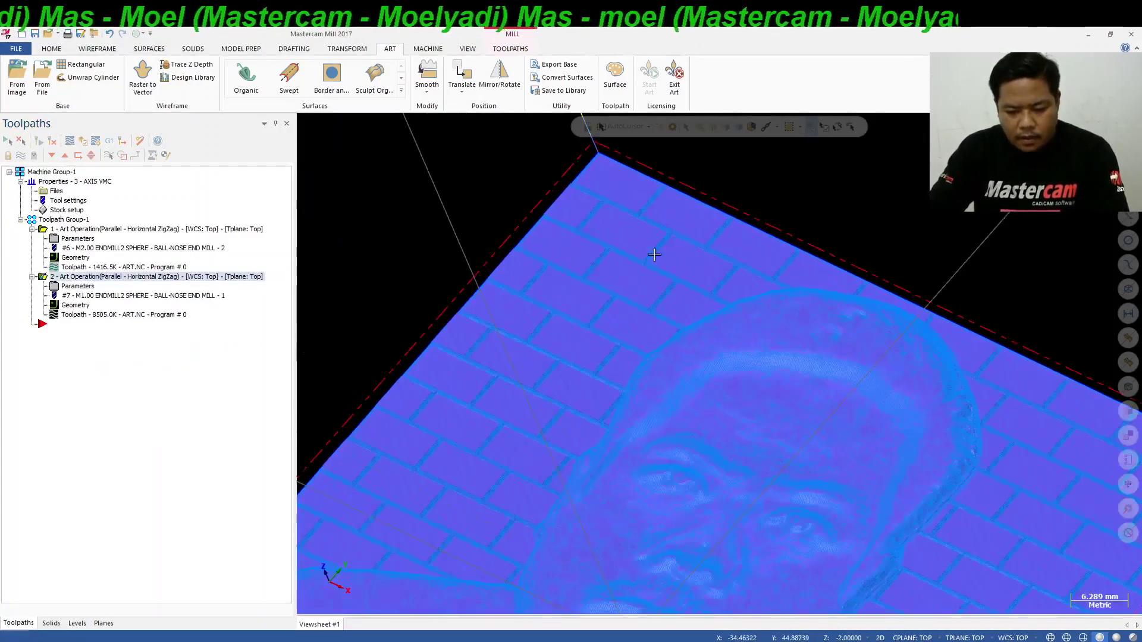
scroll(654, 255, up, 5)
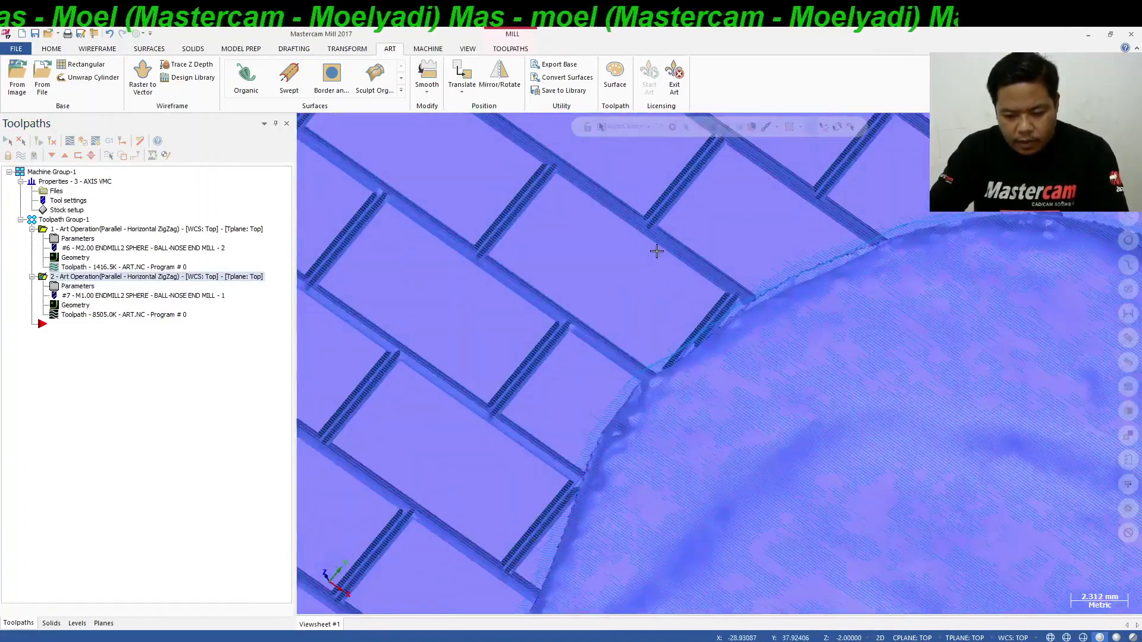
mouse_move(657, 251)
middle_down()
mouse_move(706, 230)
mouse_move(695, 226)
middle_up()
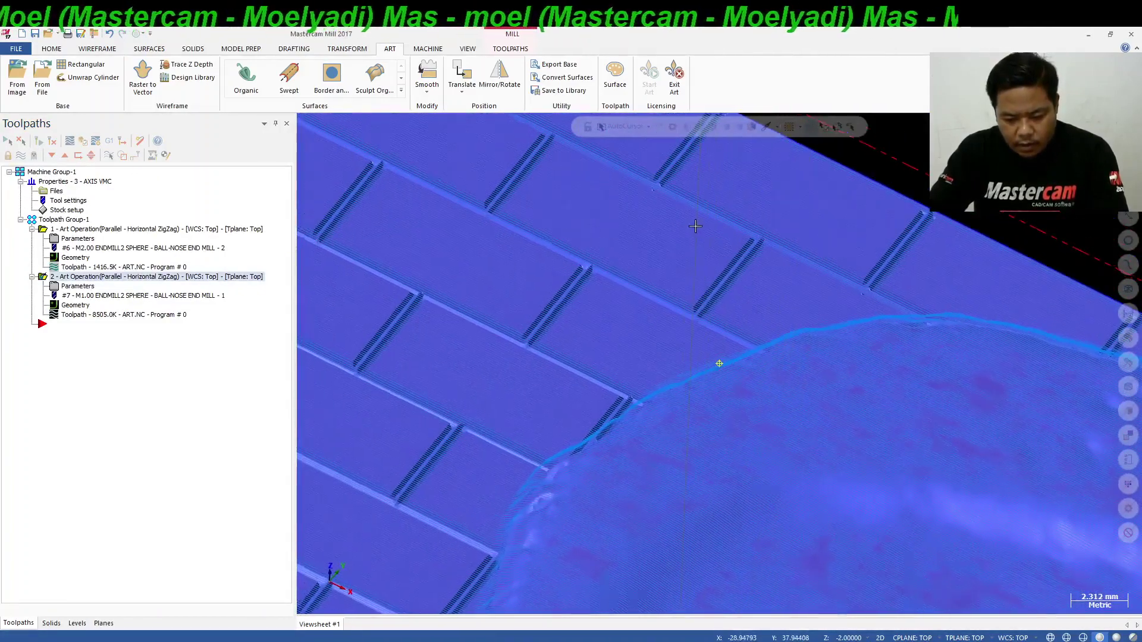
scroll(695, 226, down, 6)
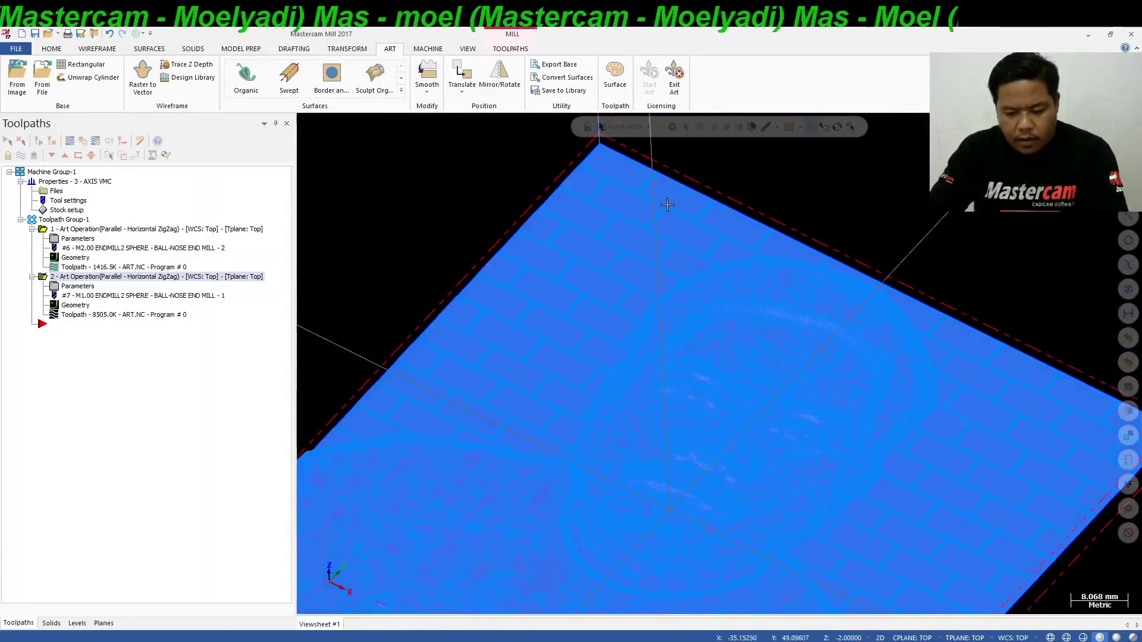
scroll(667, 205, down, 3)
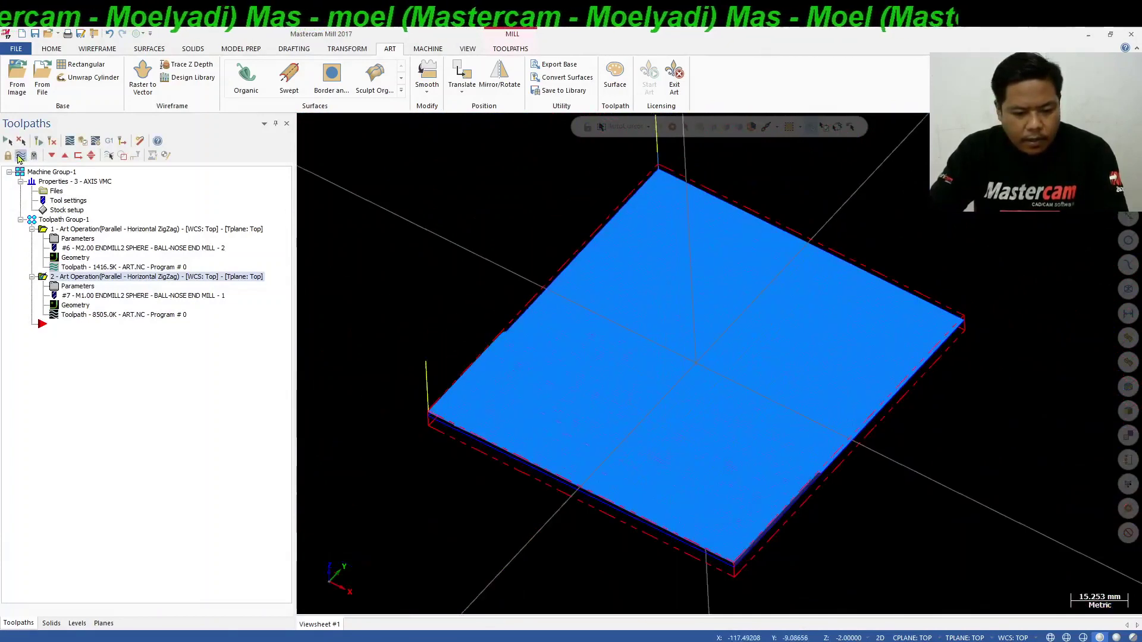
click(21, 156)
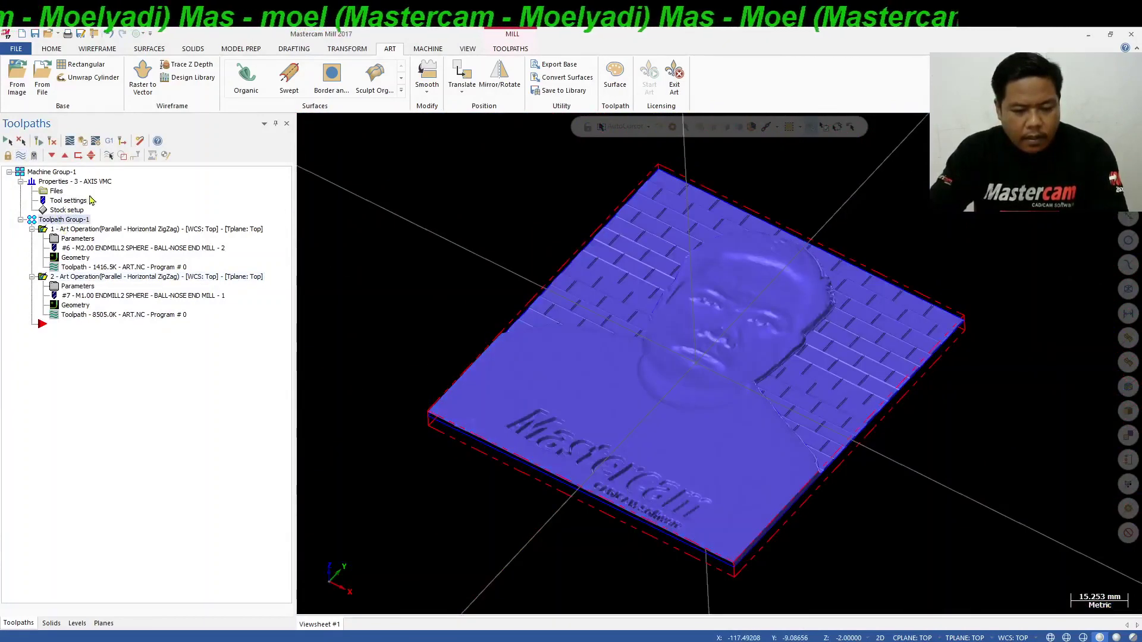
Verify both Art operations in the simulator and follow the 2 mm ball-mill pass from the upper edge down to the lettering
click(83, 145)
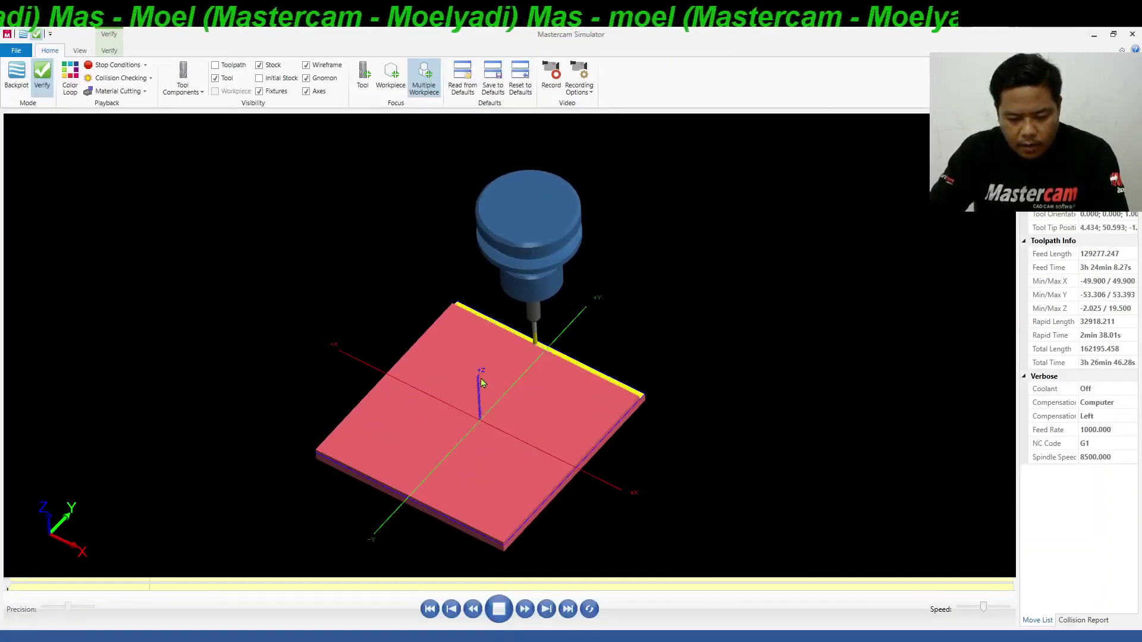
scroll(480, 378, up, 4)
scroll(456, 316, down, 3)
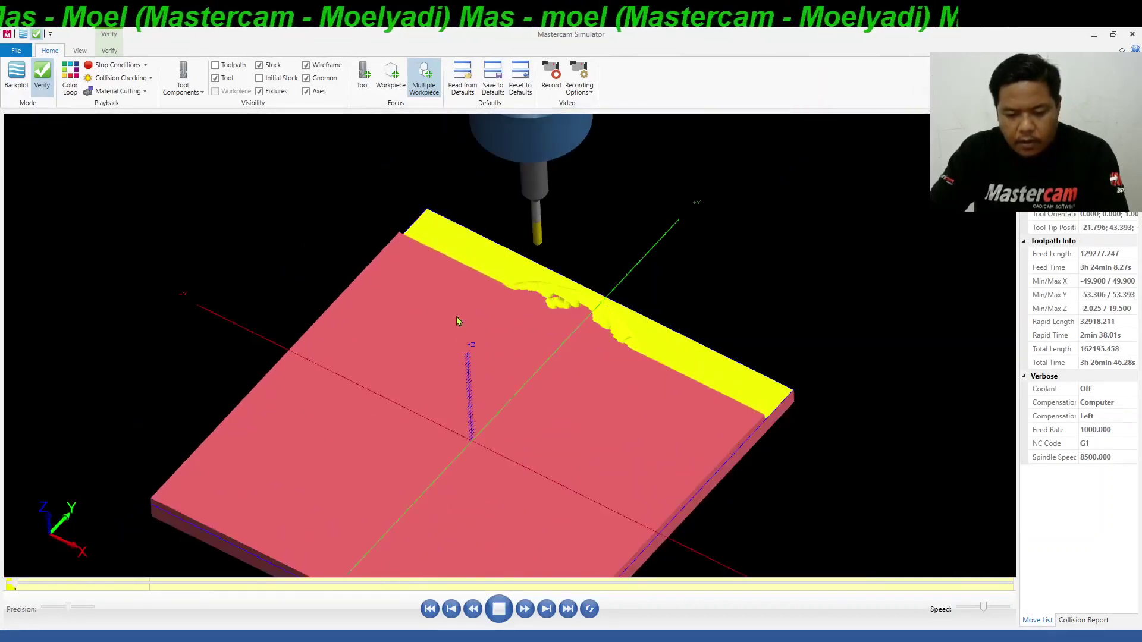
scroll(443, 315, down, 2)
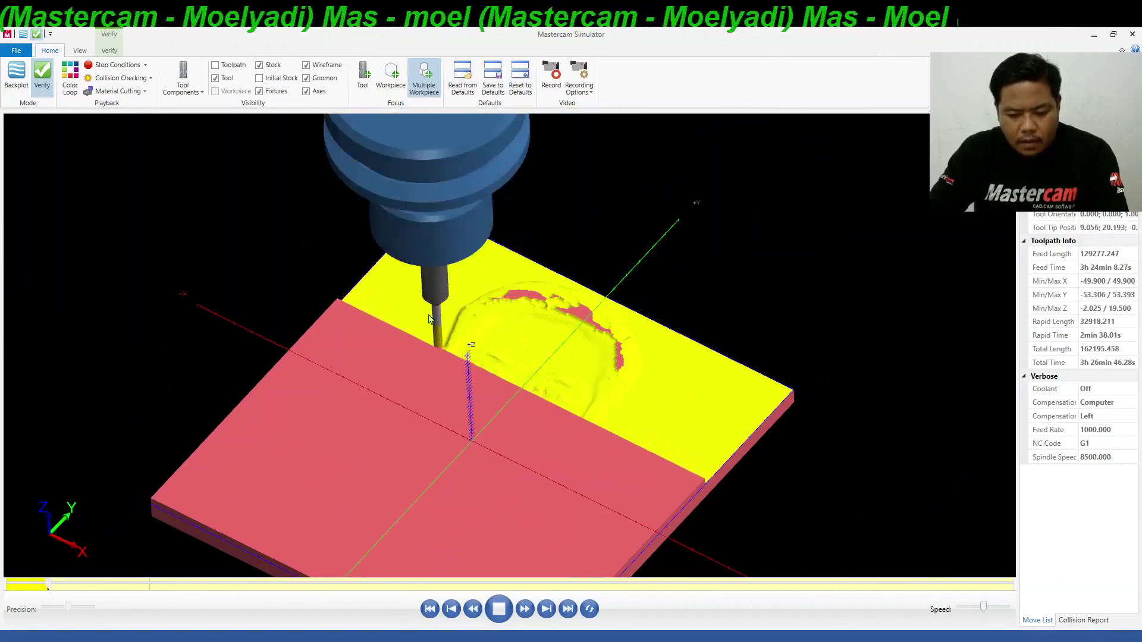
middle_drag(433, 321, 425, 310)
scroll(420, 345, up, 3)
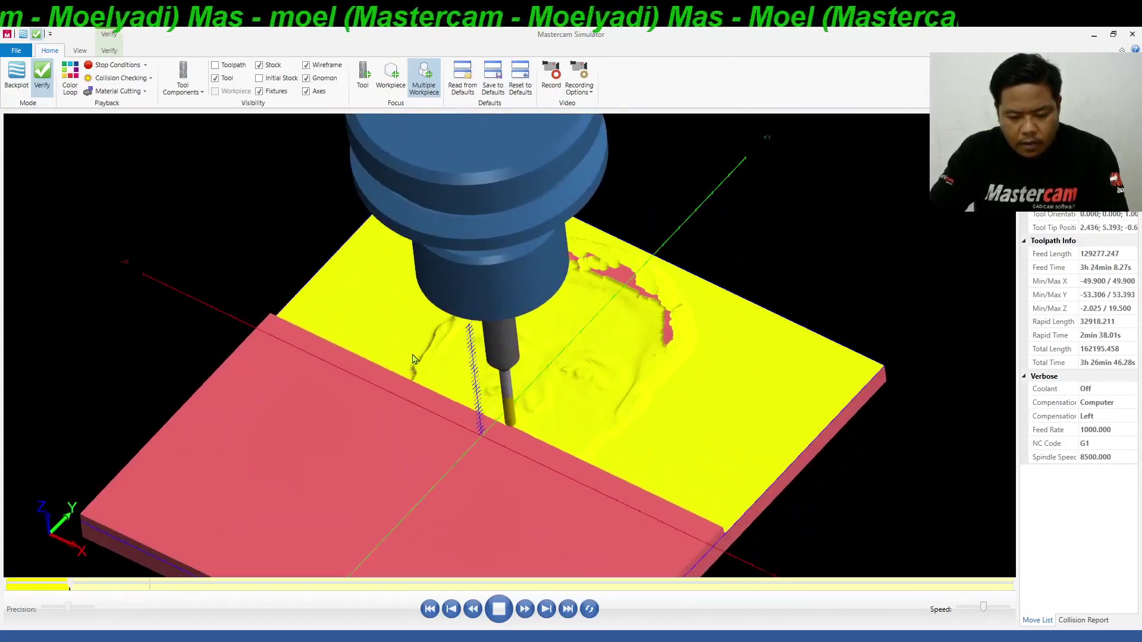
scroll(399, 338, down, 3)
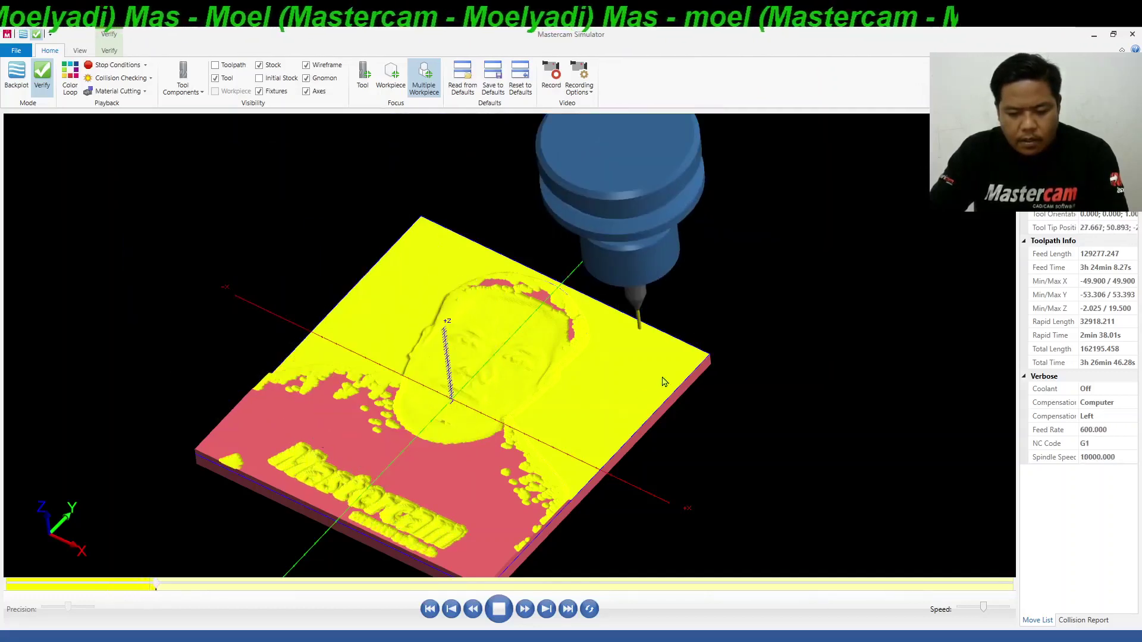
Turn on Color Loop, raise the playback speed to maximum and follow the 1 mm ball-mill pass across the face
scroll(664, 382, up, 5)
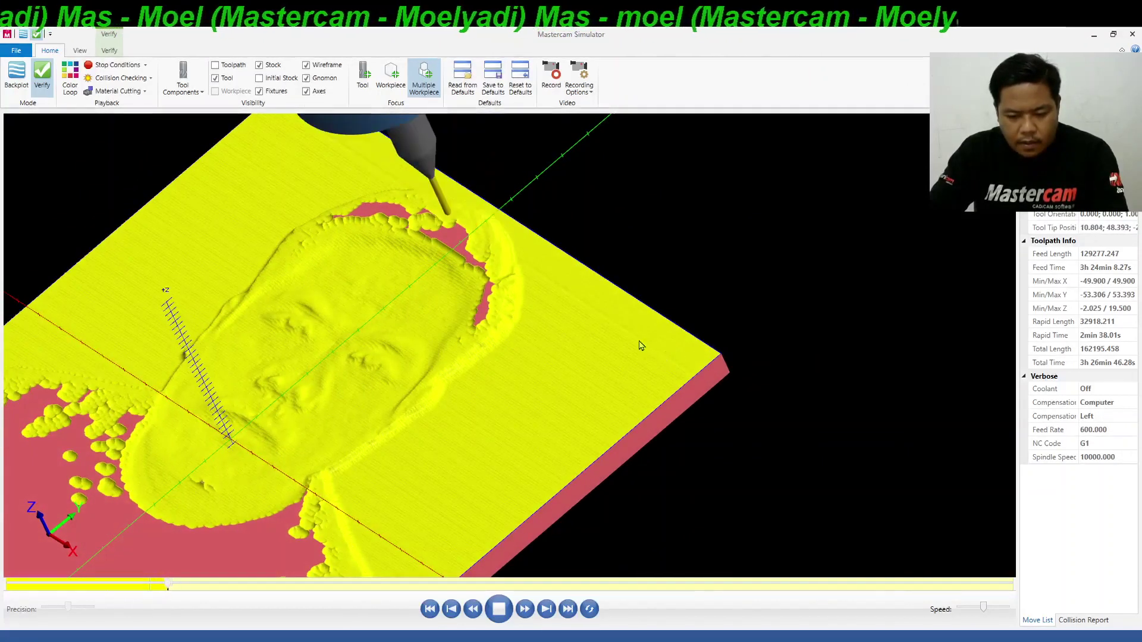
mouse_move(633, 341)
middle_down()
mouse_move(615, 334)
mouse_move(612, 345)
middle_up()
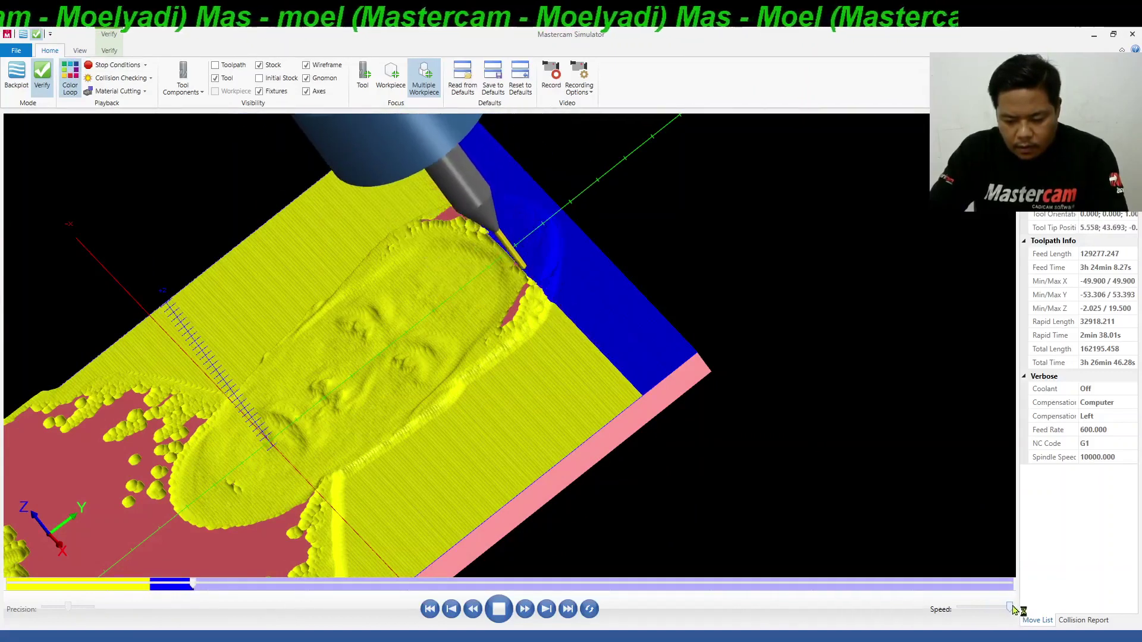
scroll(765, 343, down, 5)
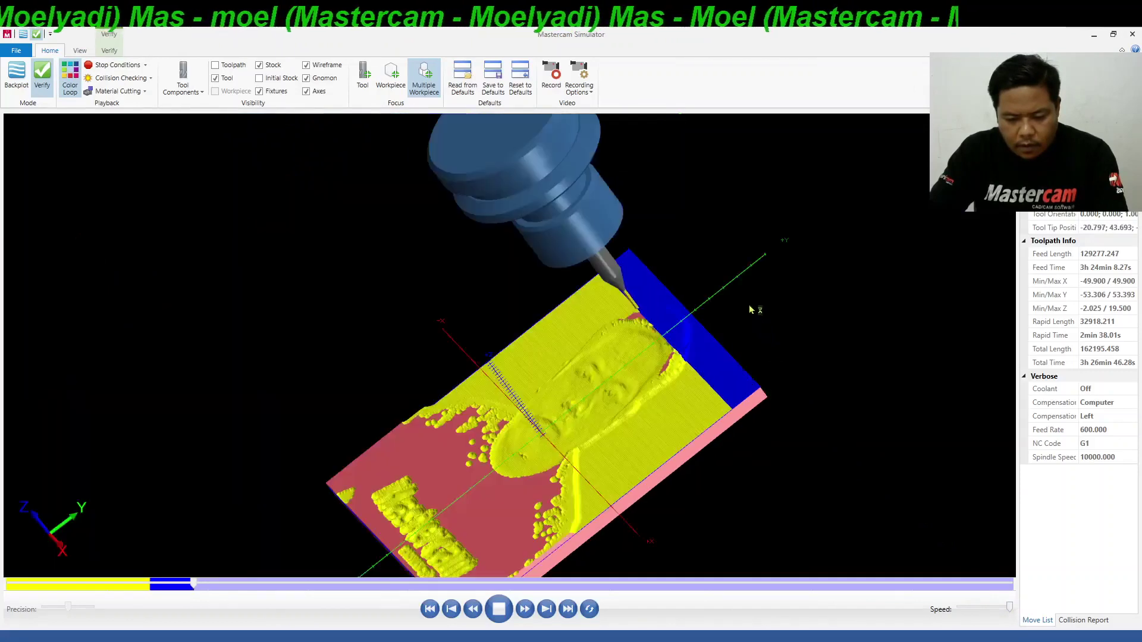
middle_drag(742, 306, 776, 336)
scroll(776, 336, up, 5)
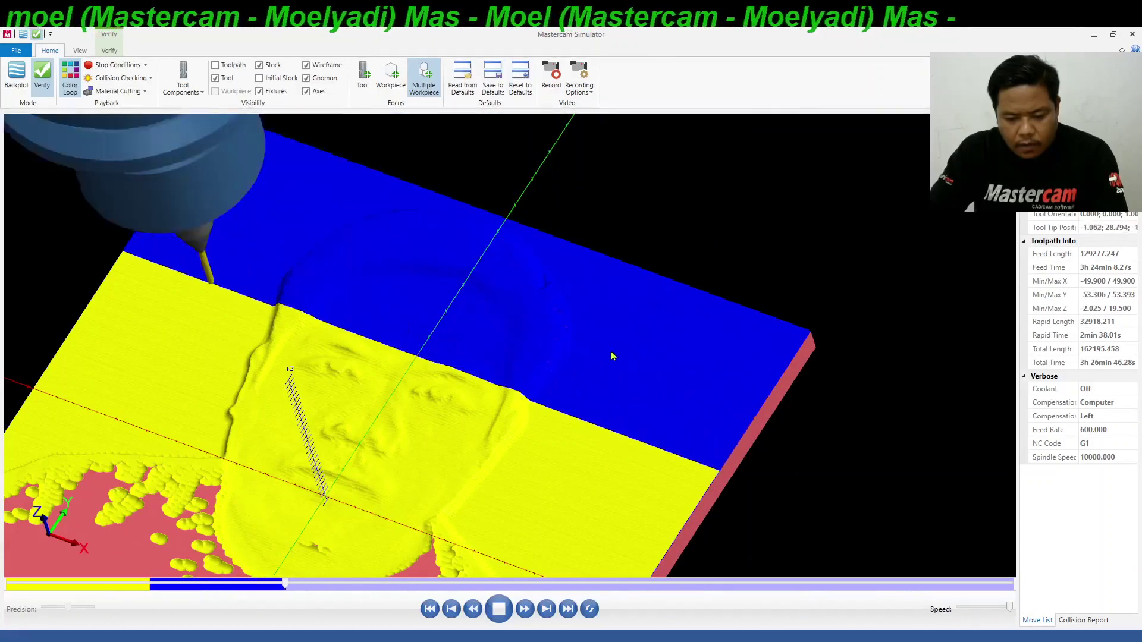
scroll(589, 344, down, 5)
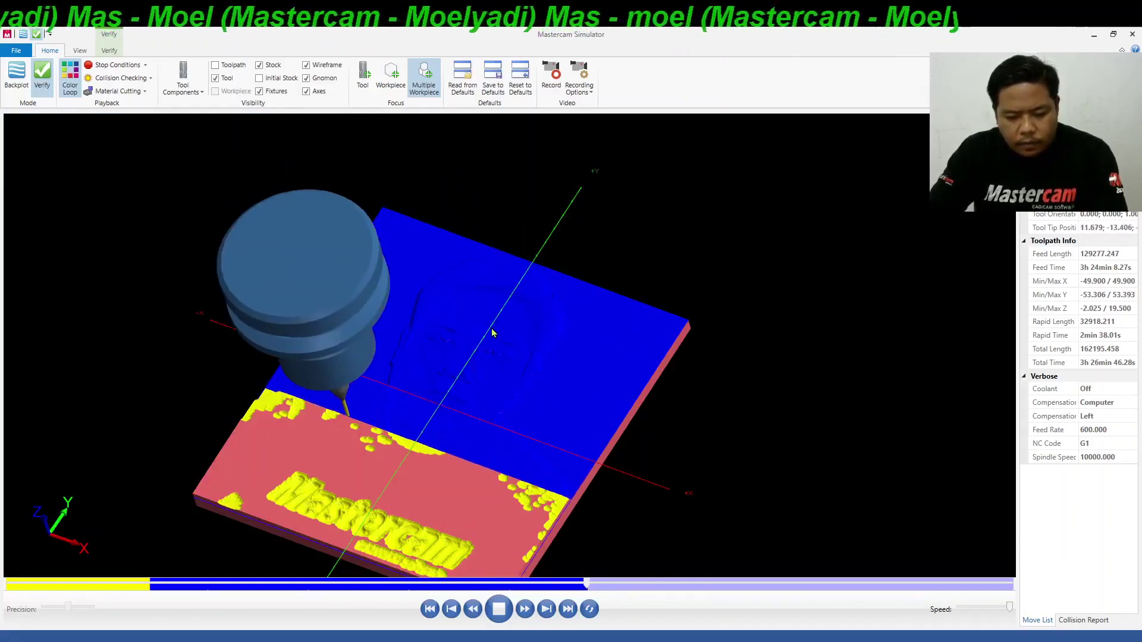
scroll(449, 380, up, 3)
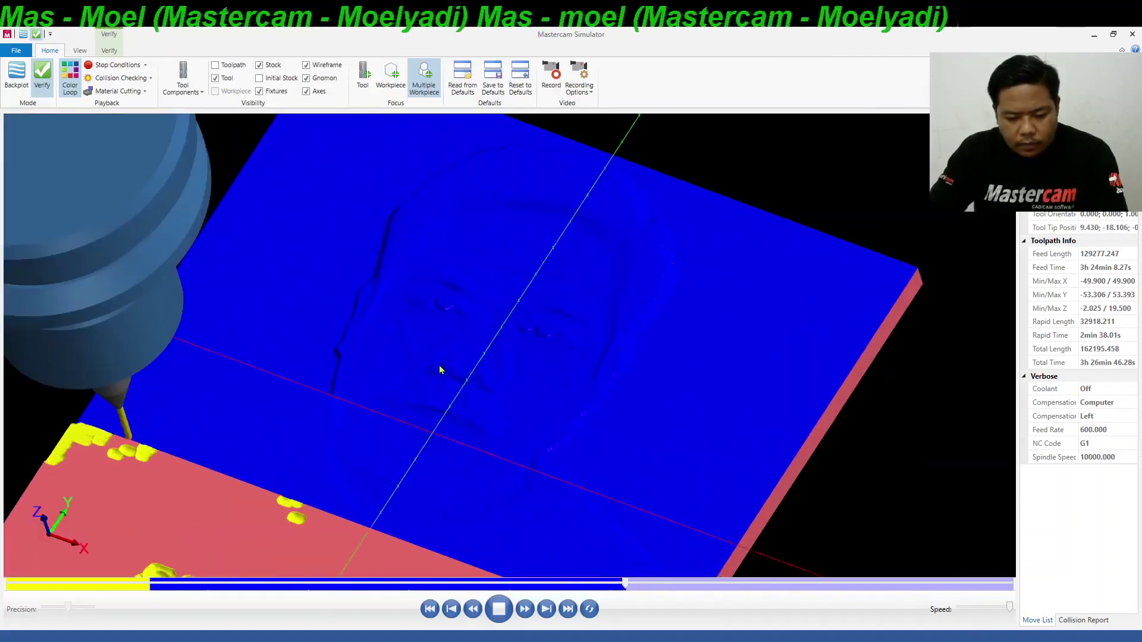
scroll(440, 370, down, 5)
mouse_move(426, 341)
mouse_down()
mouse_move(437, 348)
mouse_move(408, 340)
mouse_up()
scroll(394, 355, up, 4)
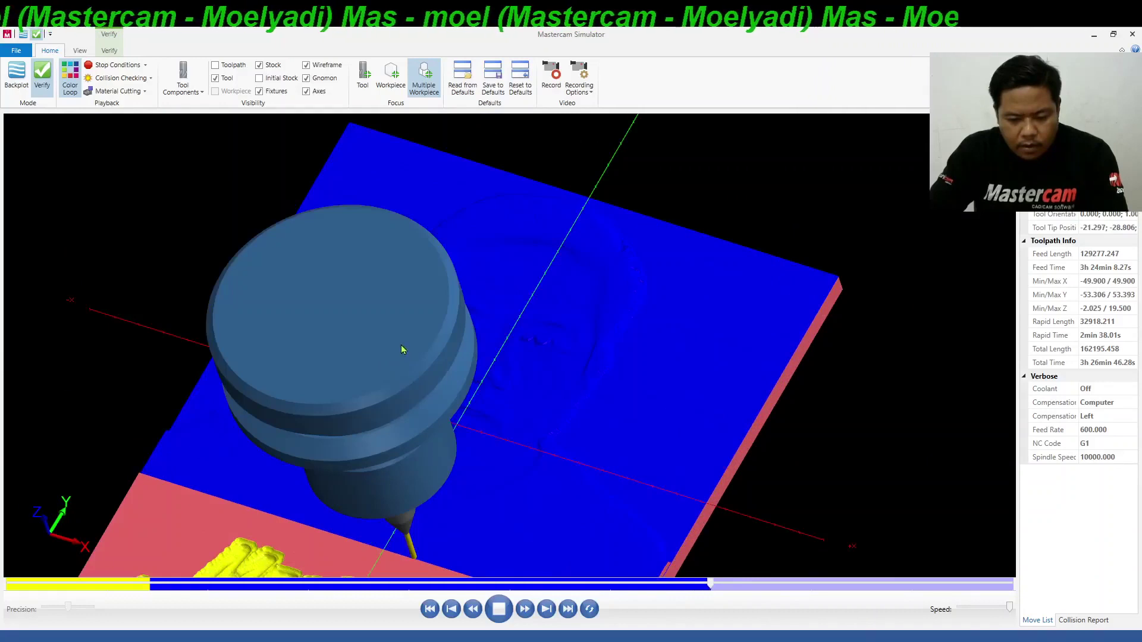
Turn off Color Loop and follow the 1 mm pass through the Mastercam lettering to the end of the simulation
click(69, 80)
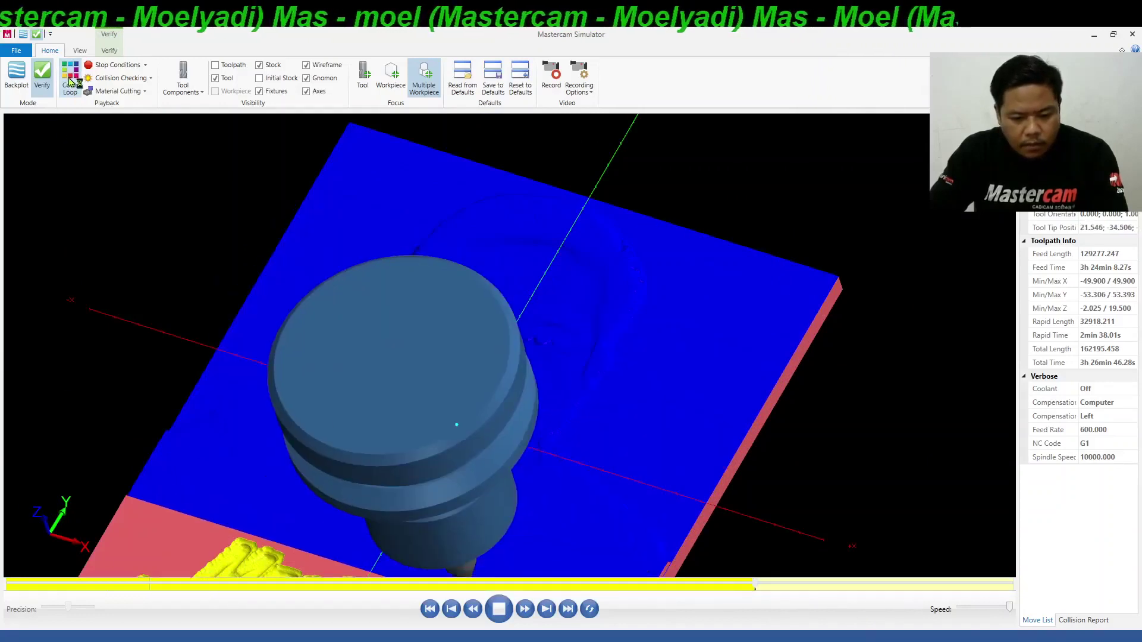
scroll(180, 203, down, 5)
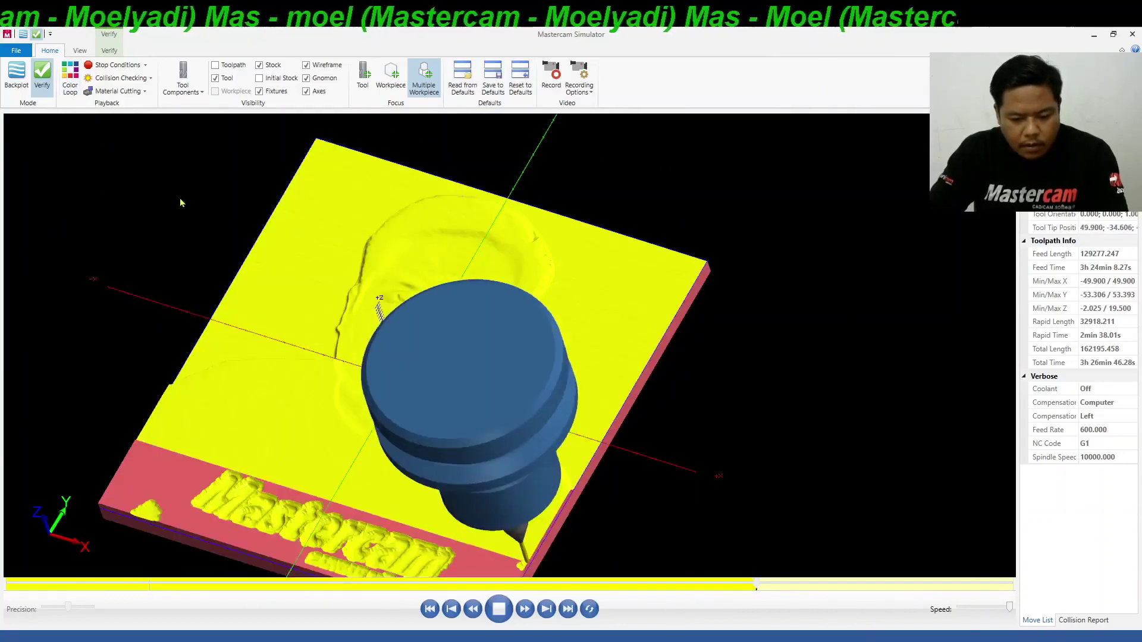
mouse_move(179, 203)
middle_down()
mouse_move(168, 194)
mouse_move(179, 198)
middle_up()
scroll(171, 197, up, 6)
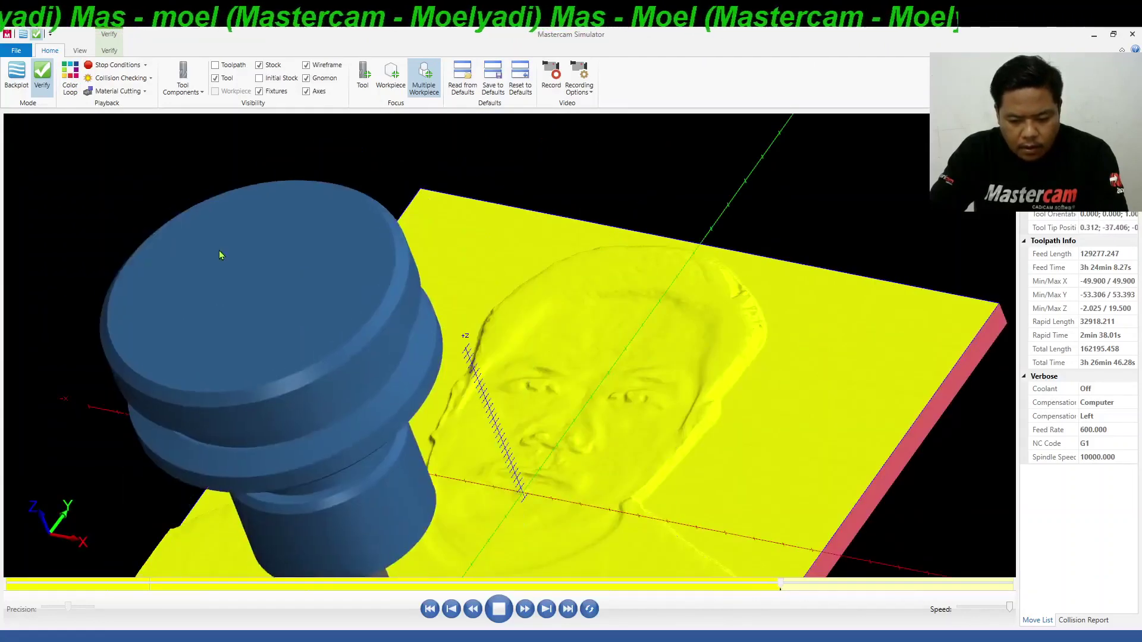
scroll(431, 164, down, 5)
scroll(356, 239, up, 5)
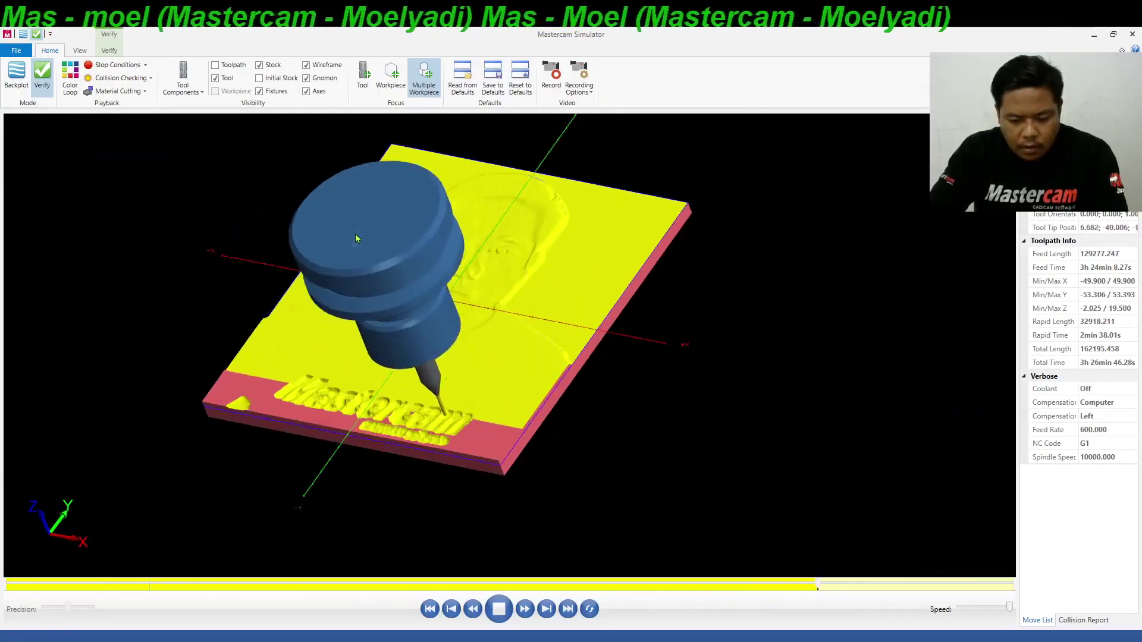
scroll(401, 383, up, 2)
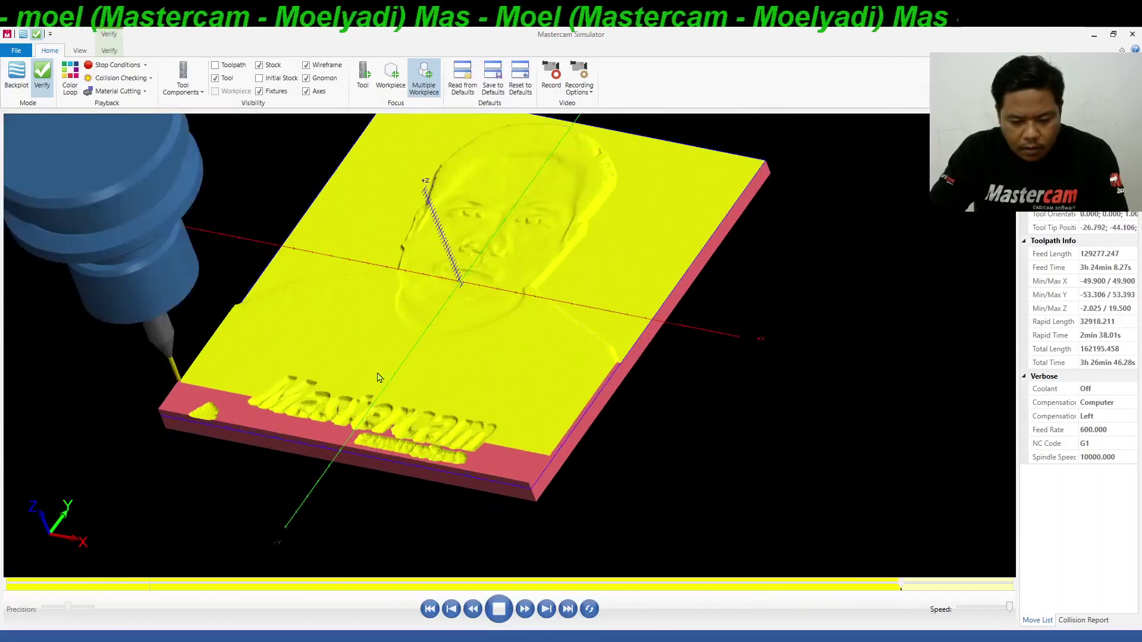
scroll(404, 333, down, 5)
scroll(405, 262, up, 6)
scroll(405, 262, down, 3)
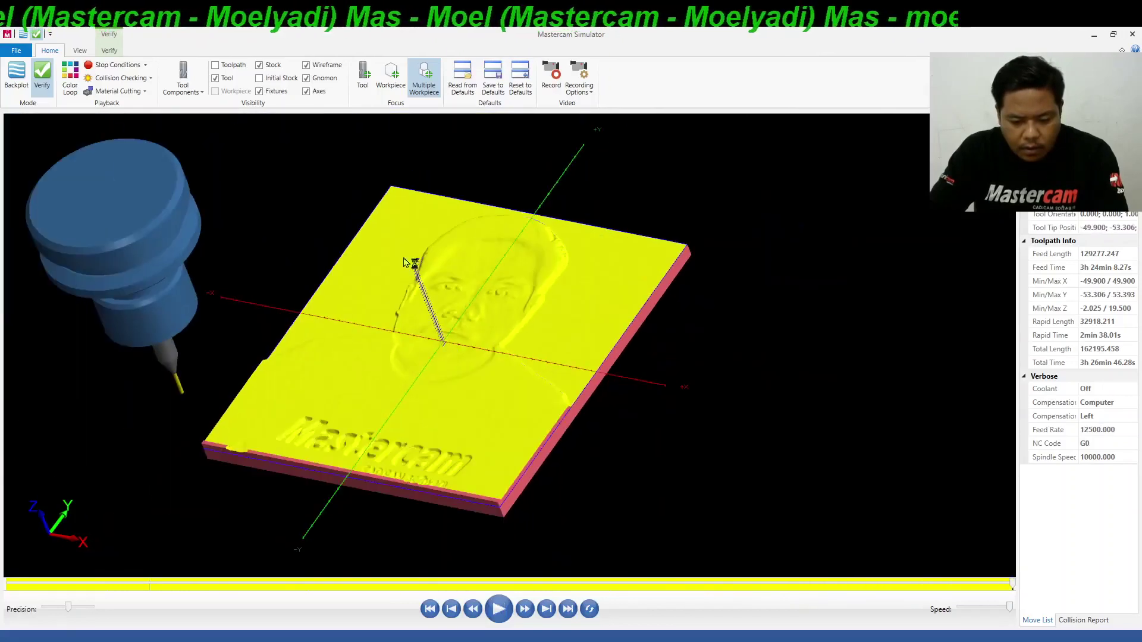
Examine the finished relief from above and at an angle, then close the simulator
scroll(410, 262, up, 3)
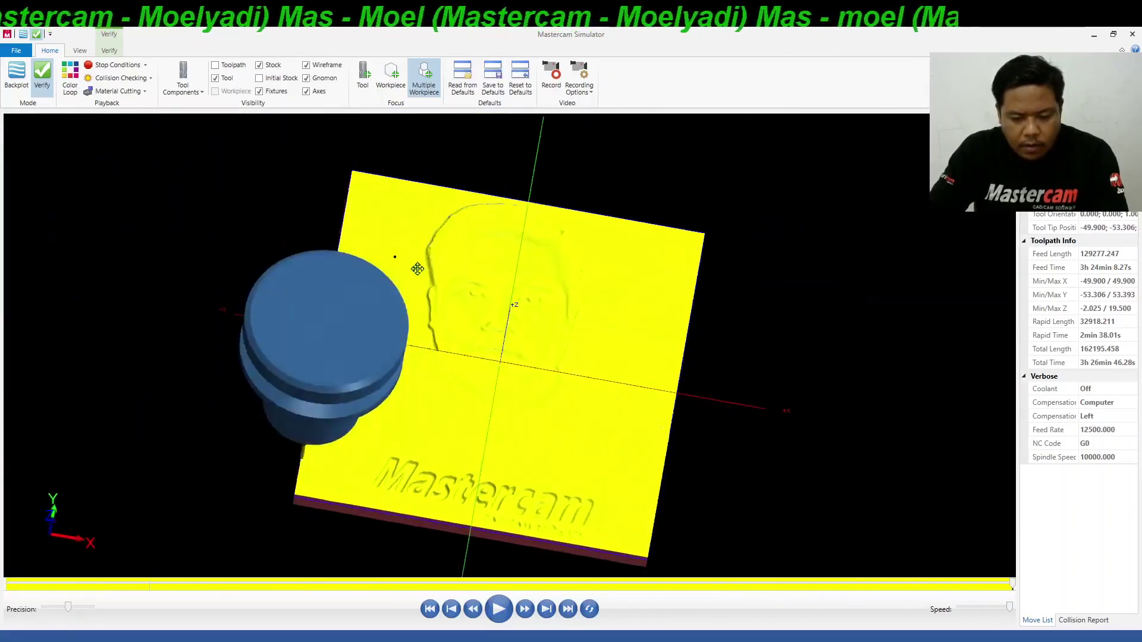
scroll(422, 261, down, 2)
scroll(423, 258, up, 5)
mouse_move(423, 258)
middle_down()
mouse_move(430, 293)
mouse_move(413, 247)
mouse_move(418, 260)
middle_up()
middle_drag(413, 256, 405, 224)
scroll(405, 226, up, 3)
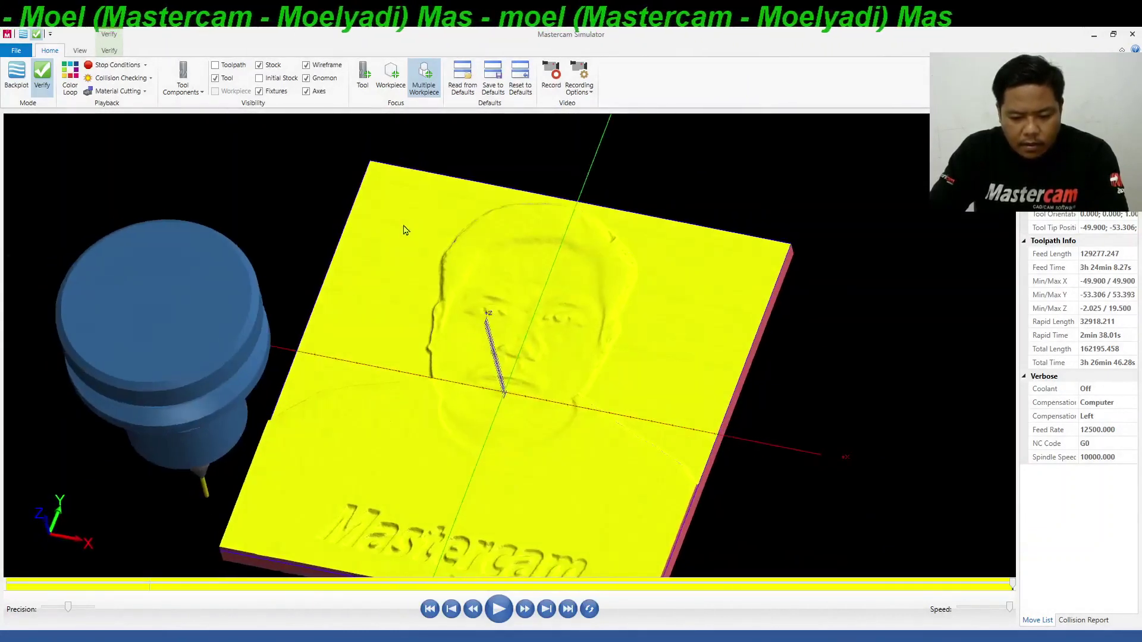
scroll(403, 239, down, 5)
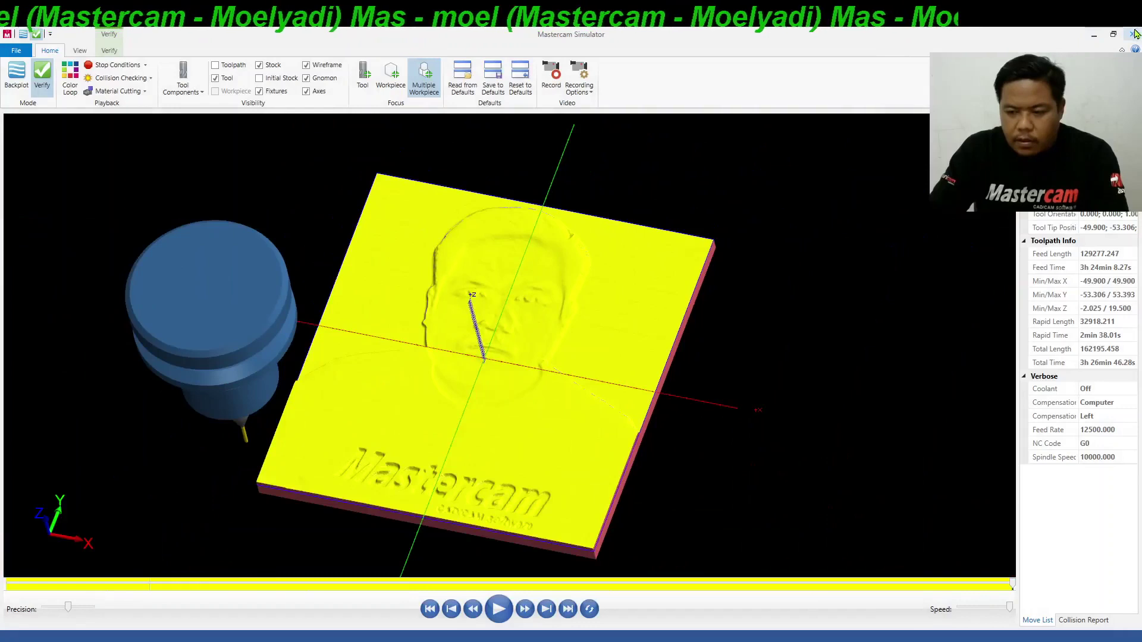
click(1134, 34)
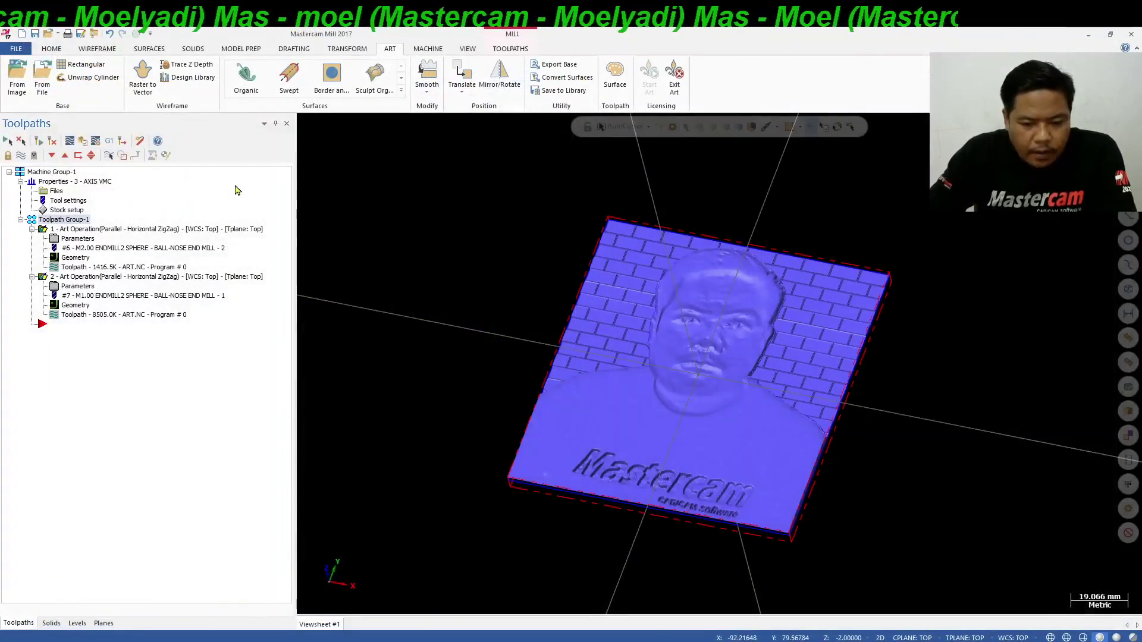
Set the machine simulation to machine 1_3AXGEN_VMC with the workpiece positioned by Translation in XYZ at Z 6
click(440, 48)
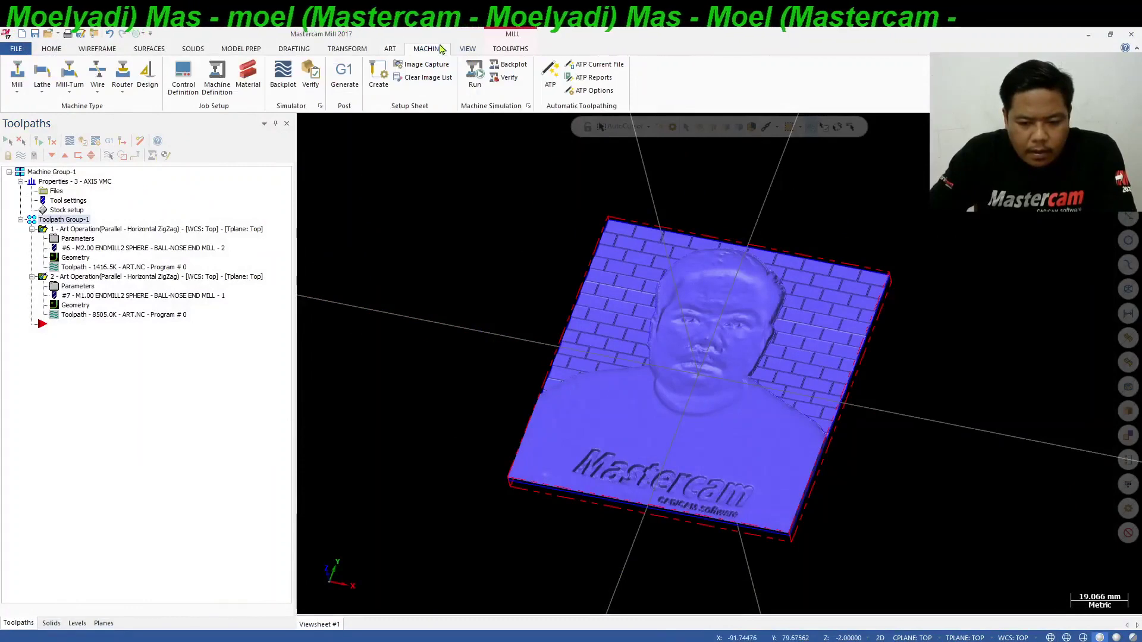
click(528, 106)
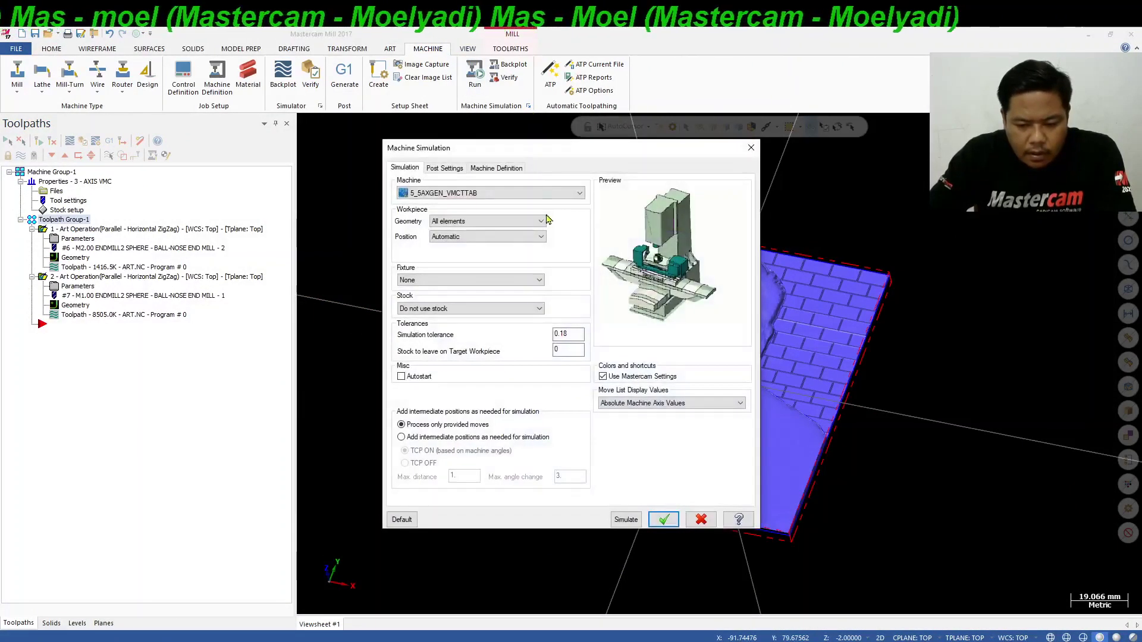
click(523, 193)
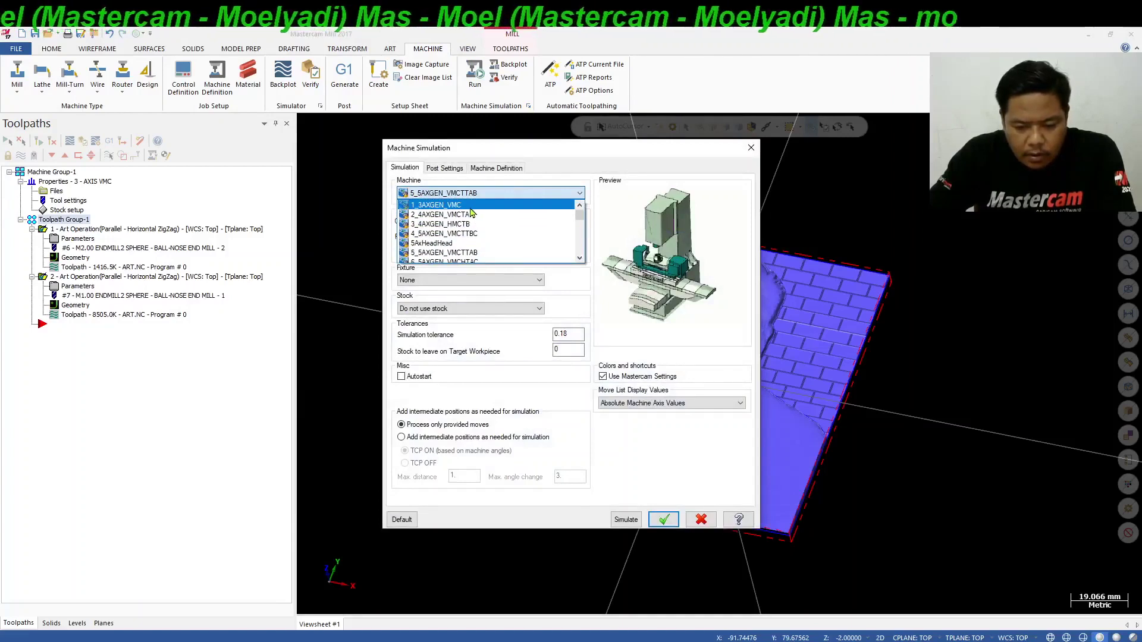
click(471, 206)
click(482, 236)
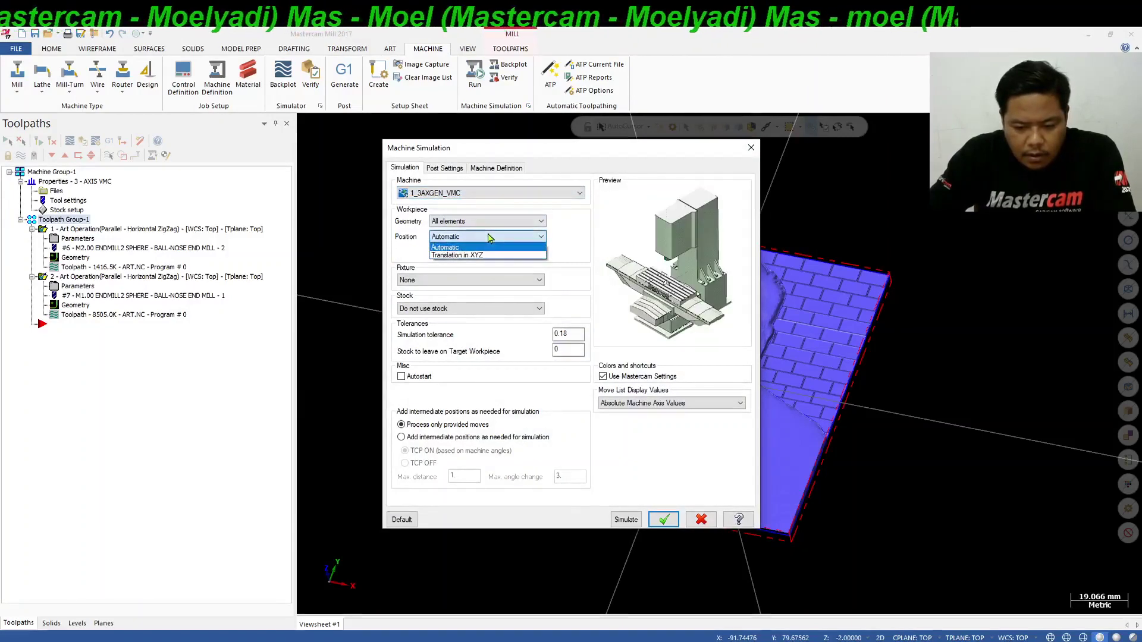
click(491, 253)
click(554, 253)
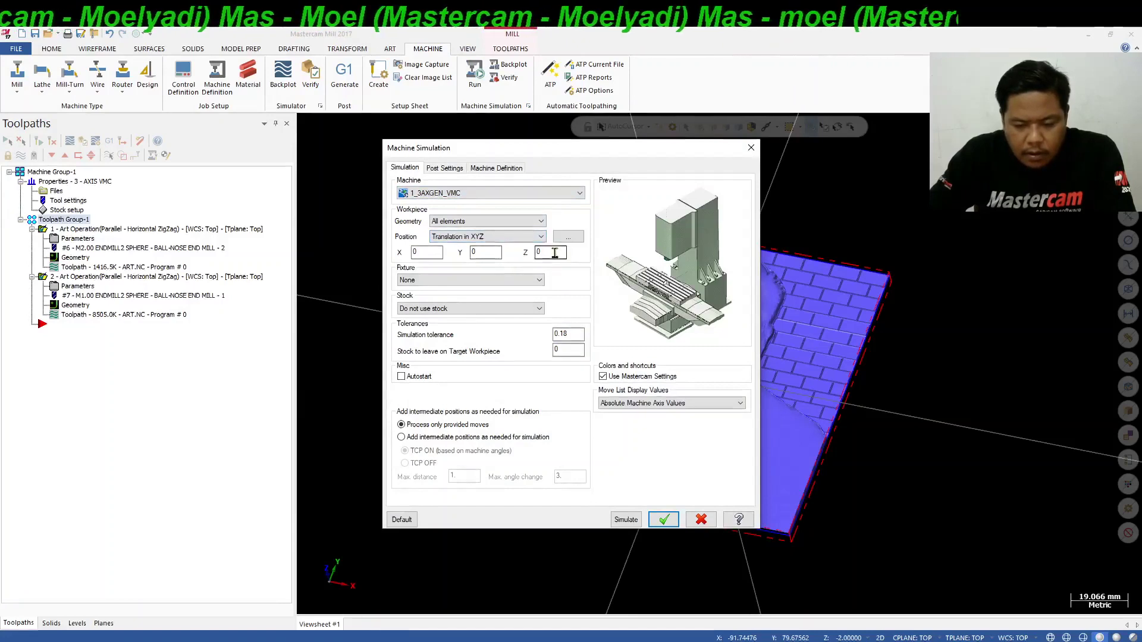
text(6)
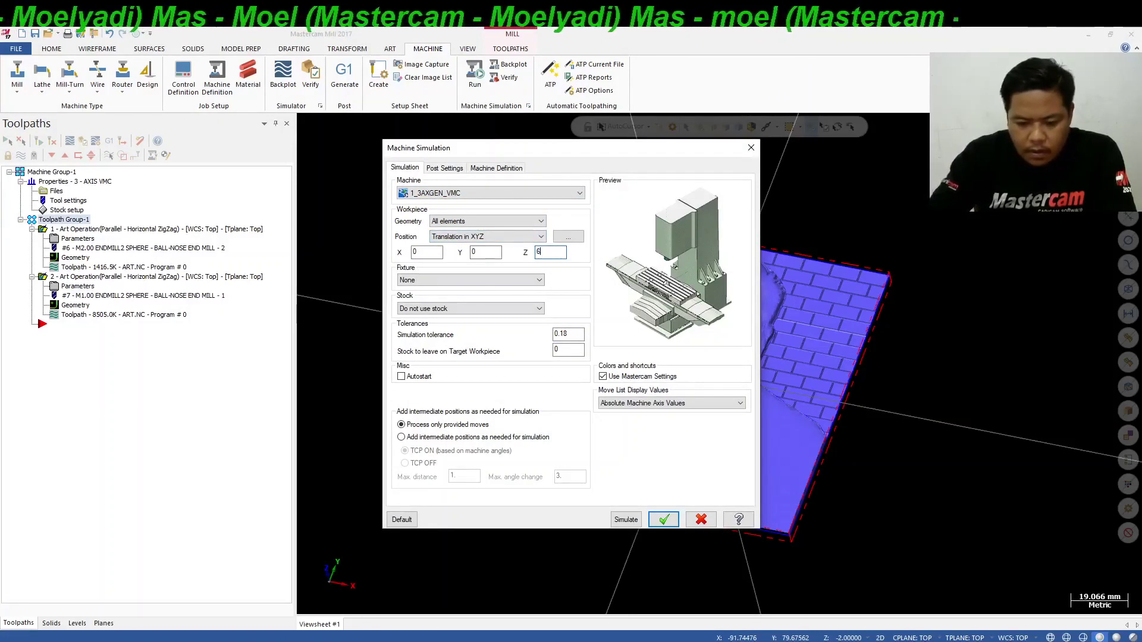
Set the simulation stock to Use Mastercam stock definition and start the machine simulation
click(465, 309)
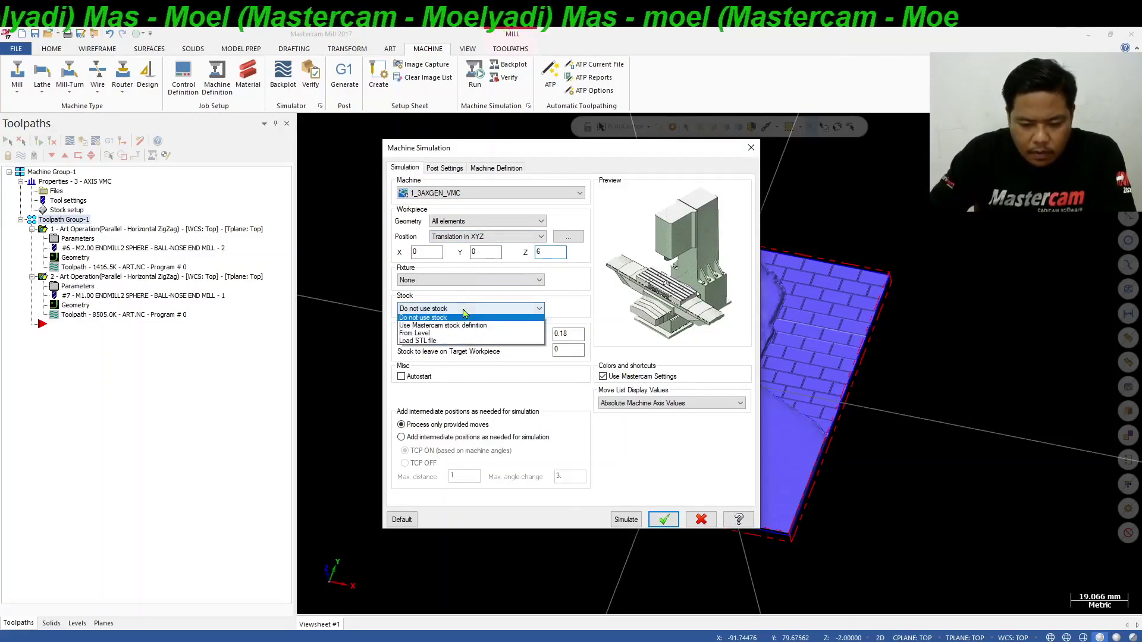
click(470, 326)
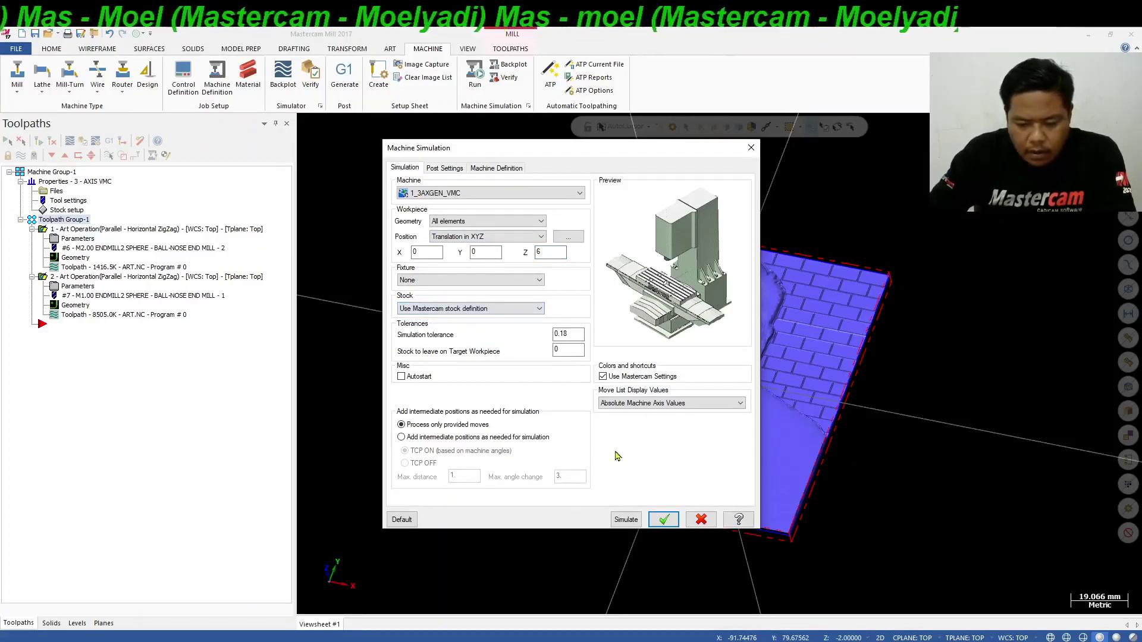
click(625, 520)
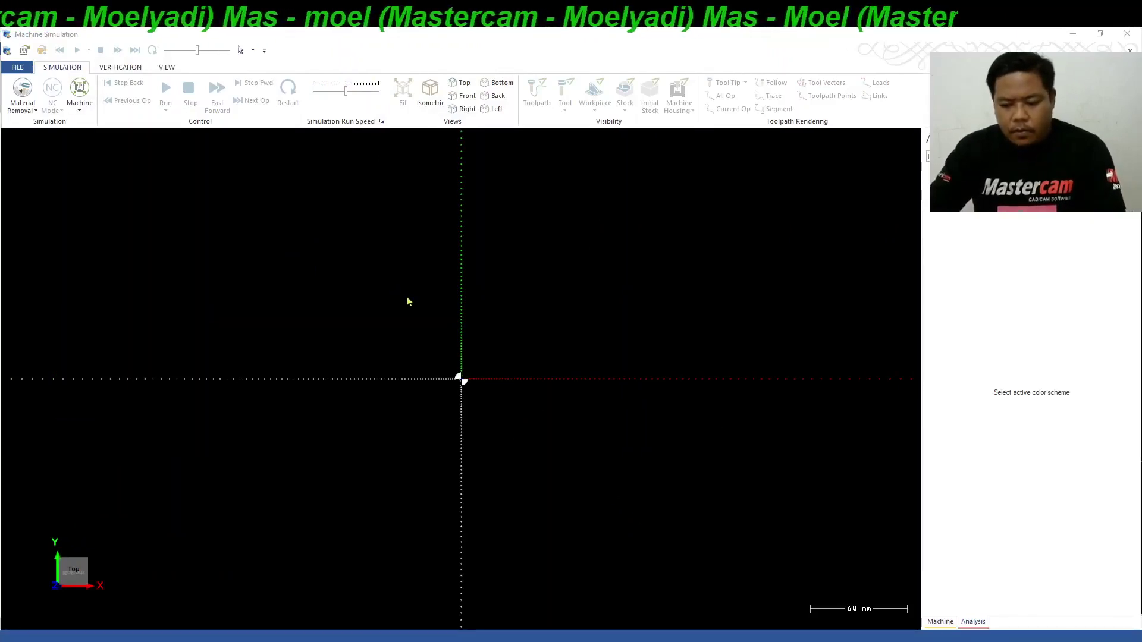
Switch to the Machine Simulation window and view the stock and tool on the machine table
key(alt+F4)
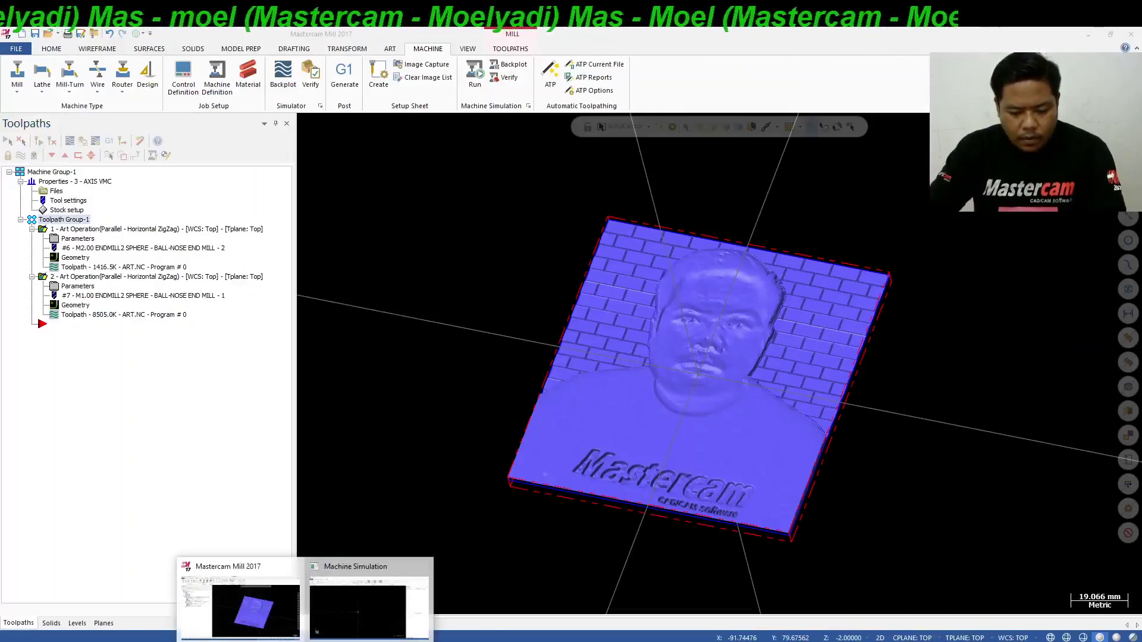
click(345, 622)
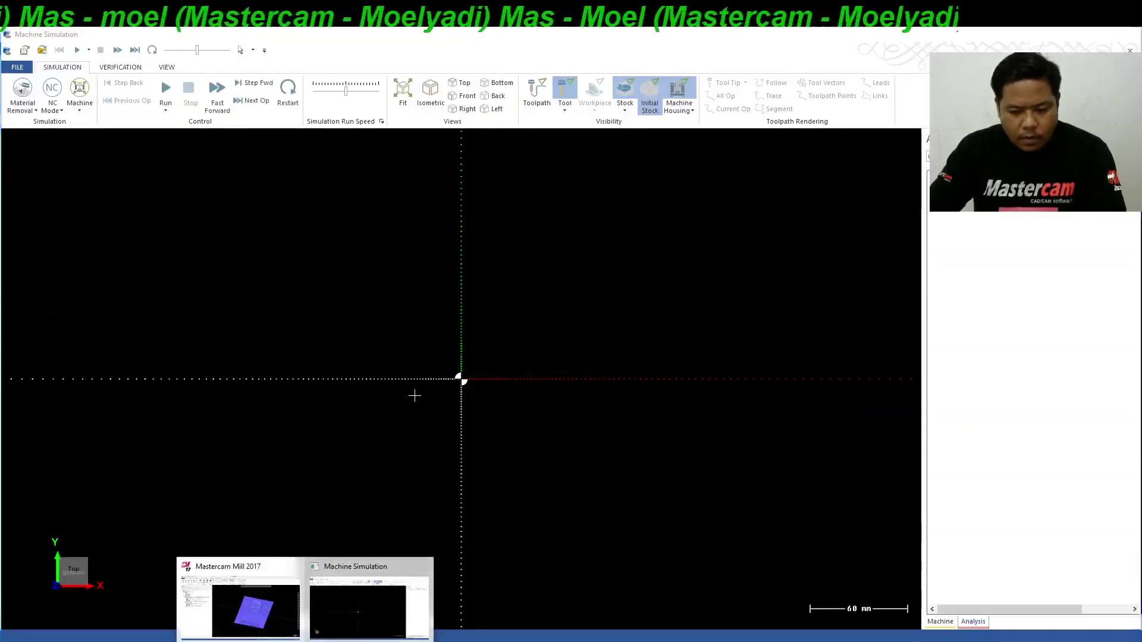
key(alt+Tab)
click(342, 629)
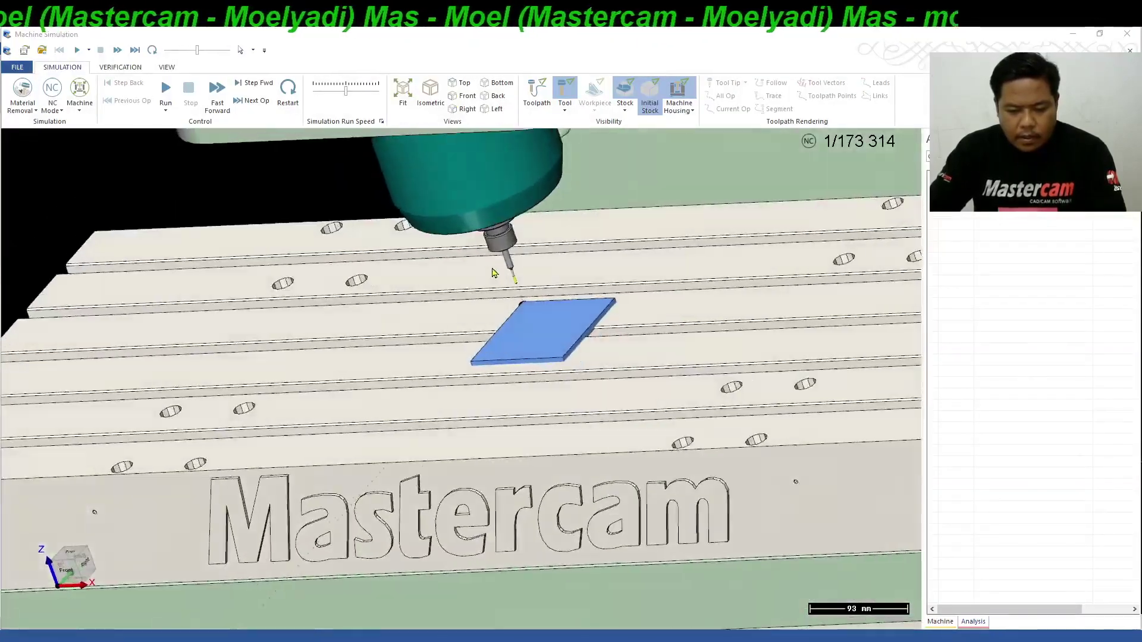
scroll(500, 287, down, 10)
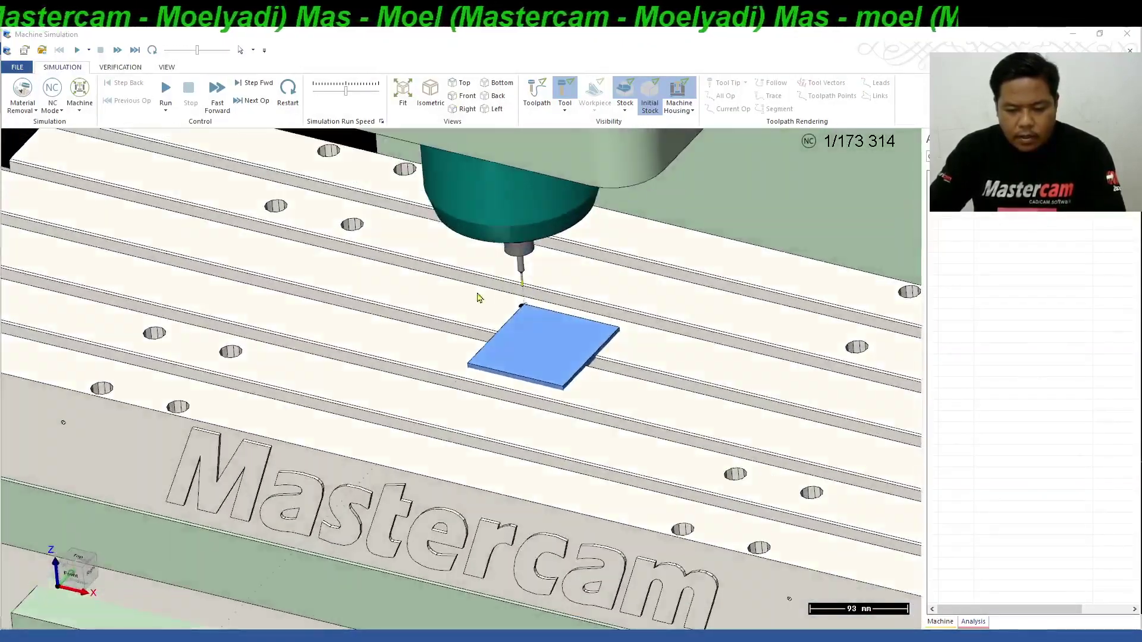
Run the machine simulation through both toolpaths at a higher speed, watching the whole machine and the cutting area close up
scroll(514, 302, up, 15)
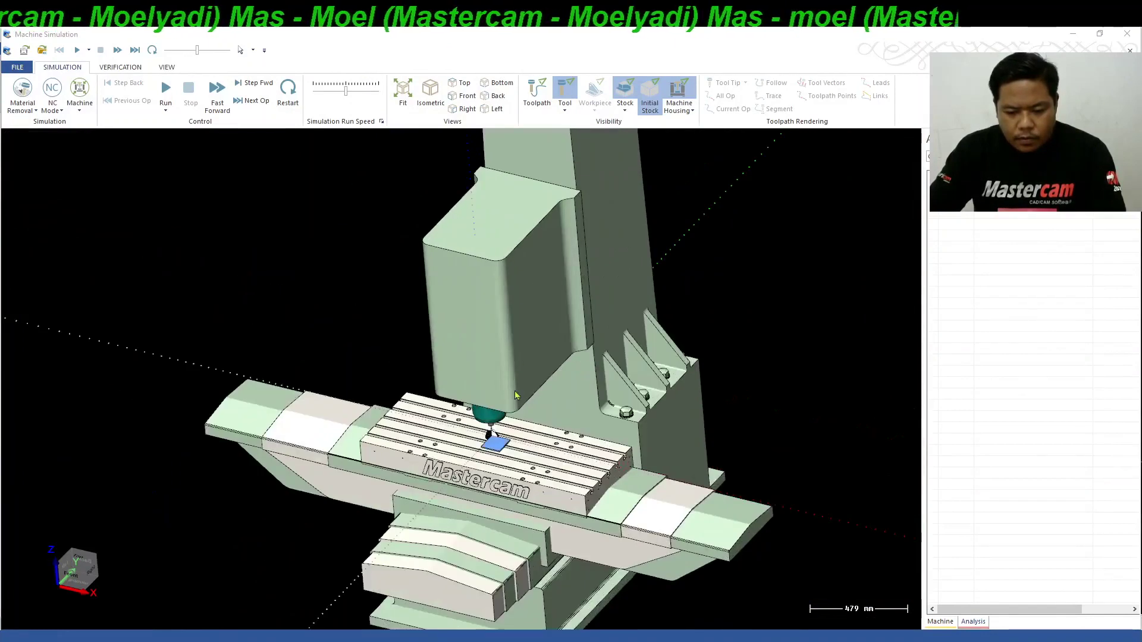
scroll(498, 405, down, 5)
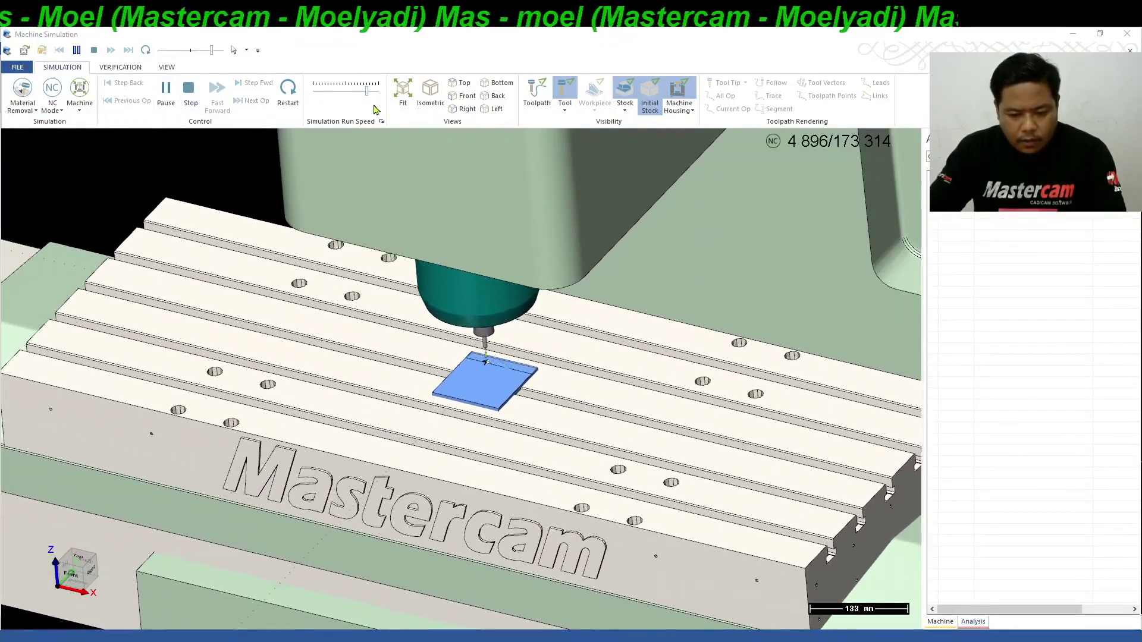
scroll(479, 382, up, 2)
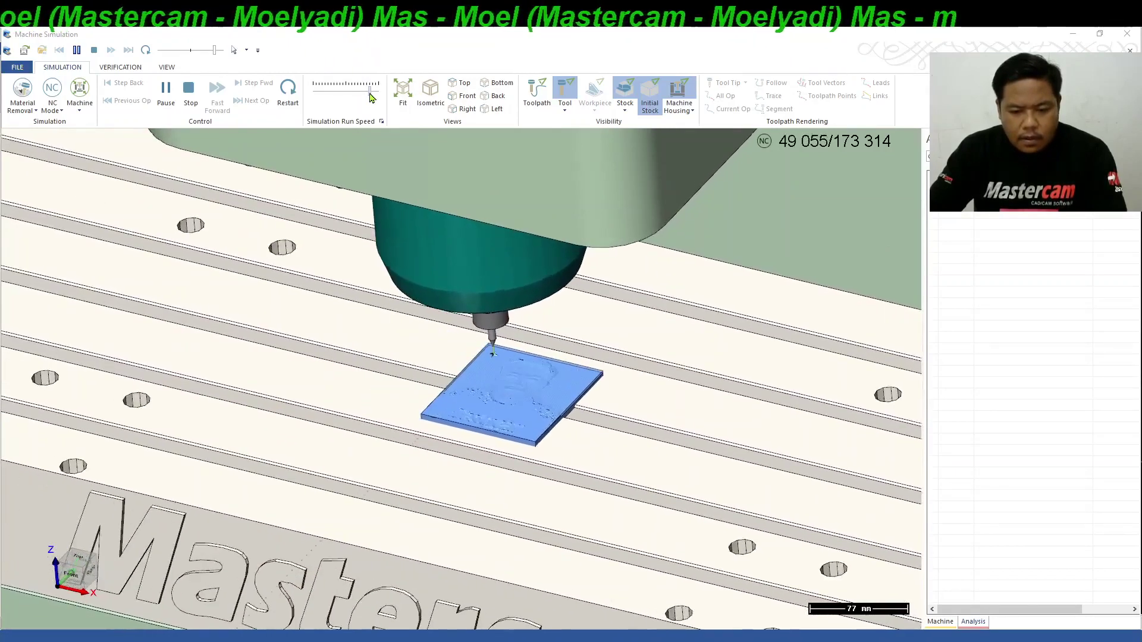
scroll(405, 164, up, 3)
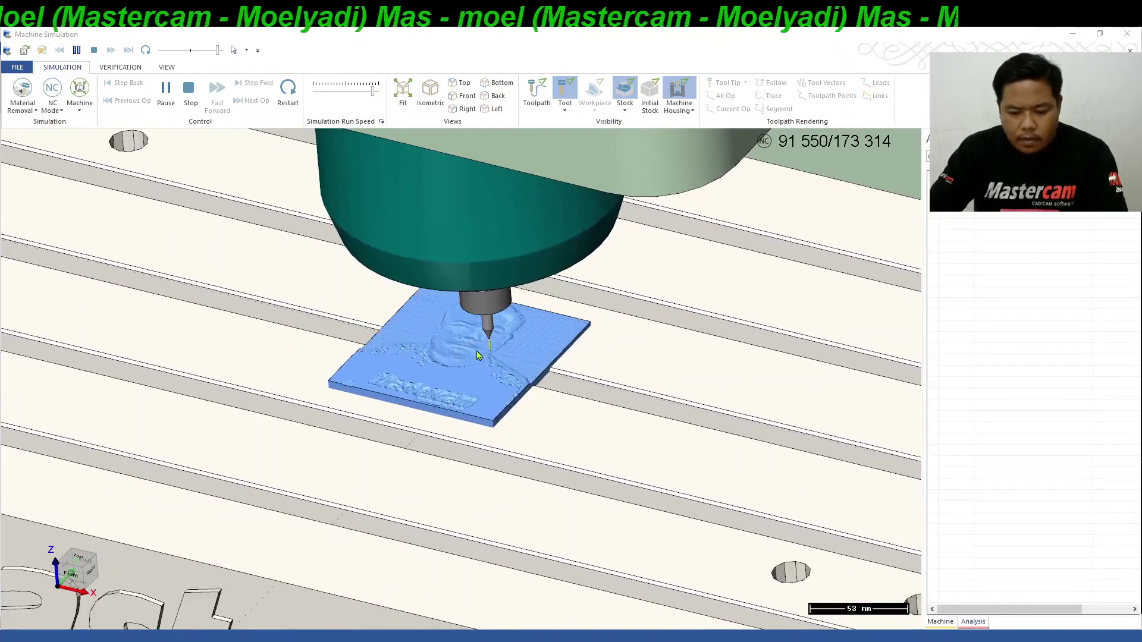
scroll(467, 323, down, 4)
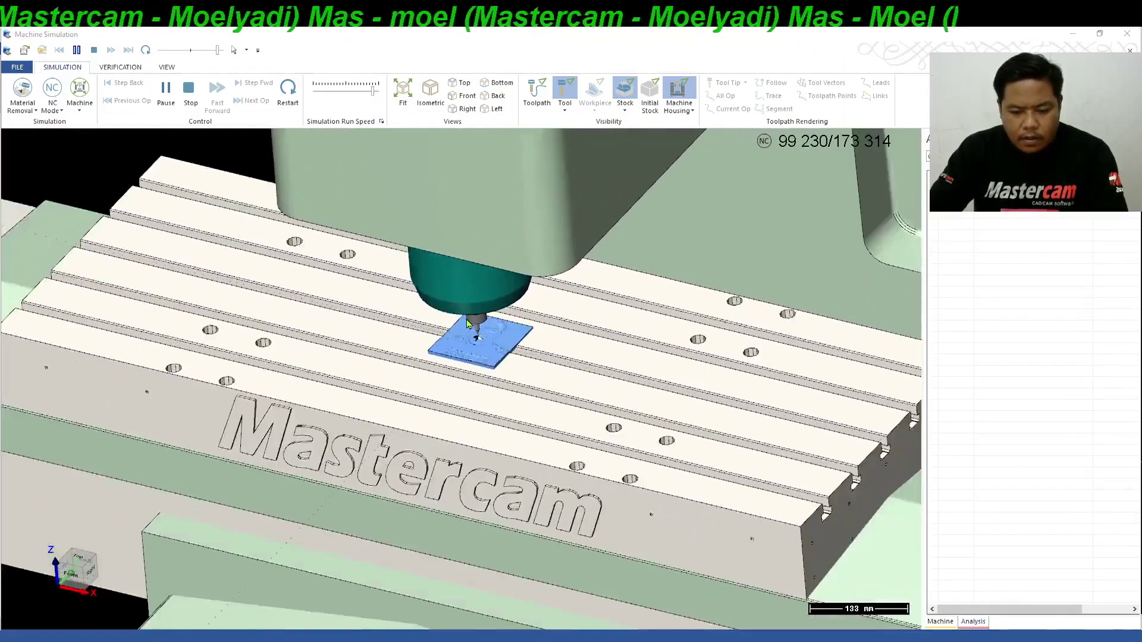
scroll(467, 323, down, 4)
drag(465, 320, 487, 231)
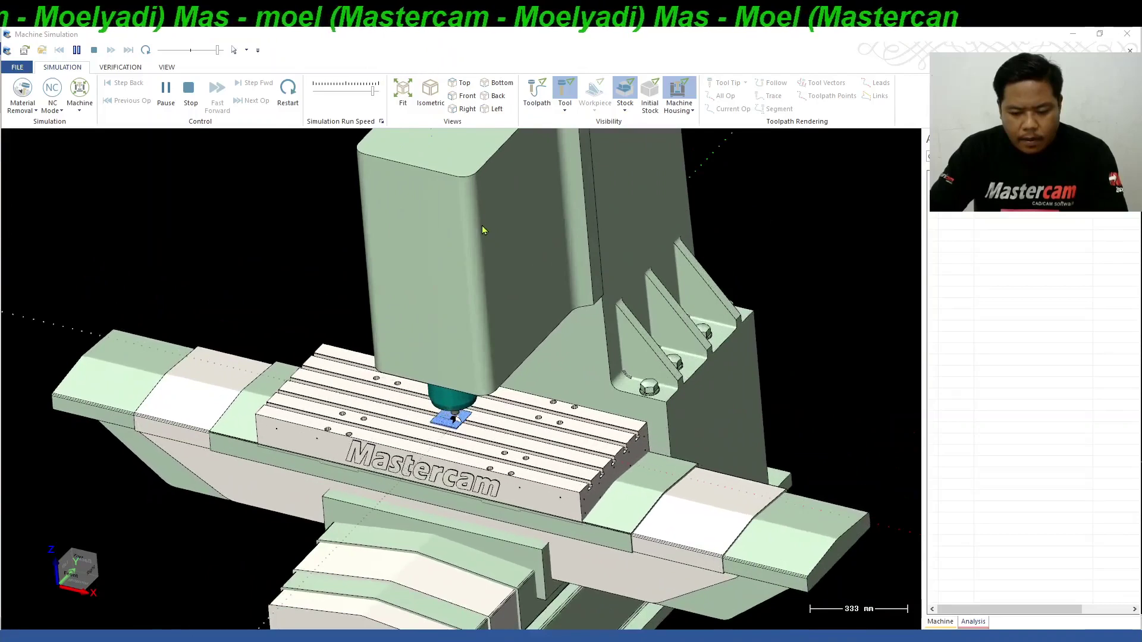
scroll(467, 430, up, 7)
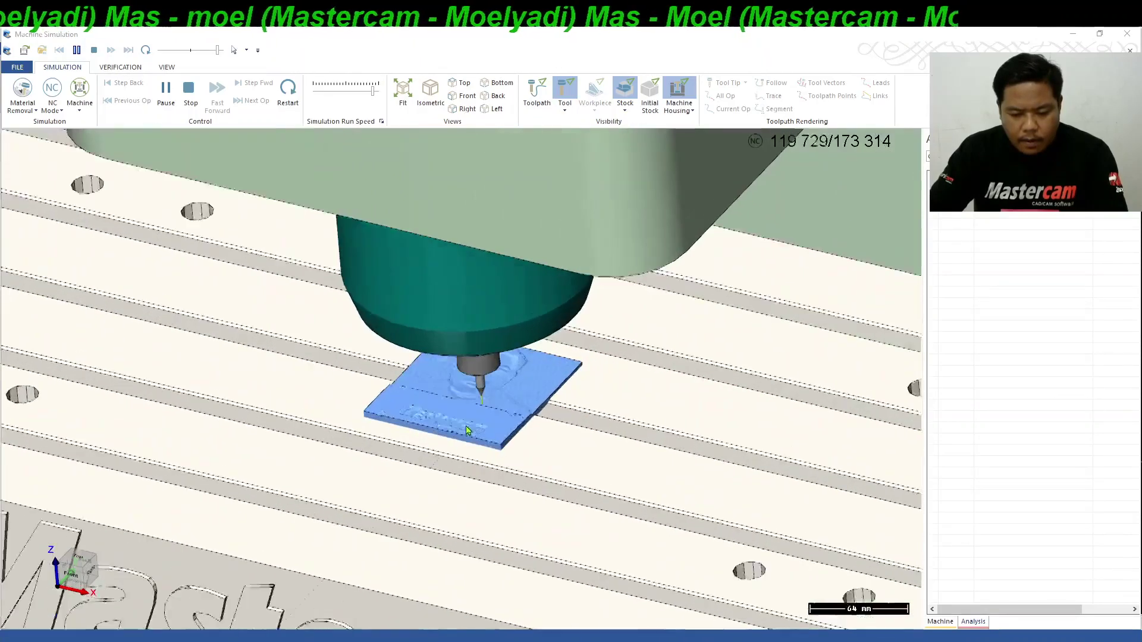
scroll(467, 430, up, 2)
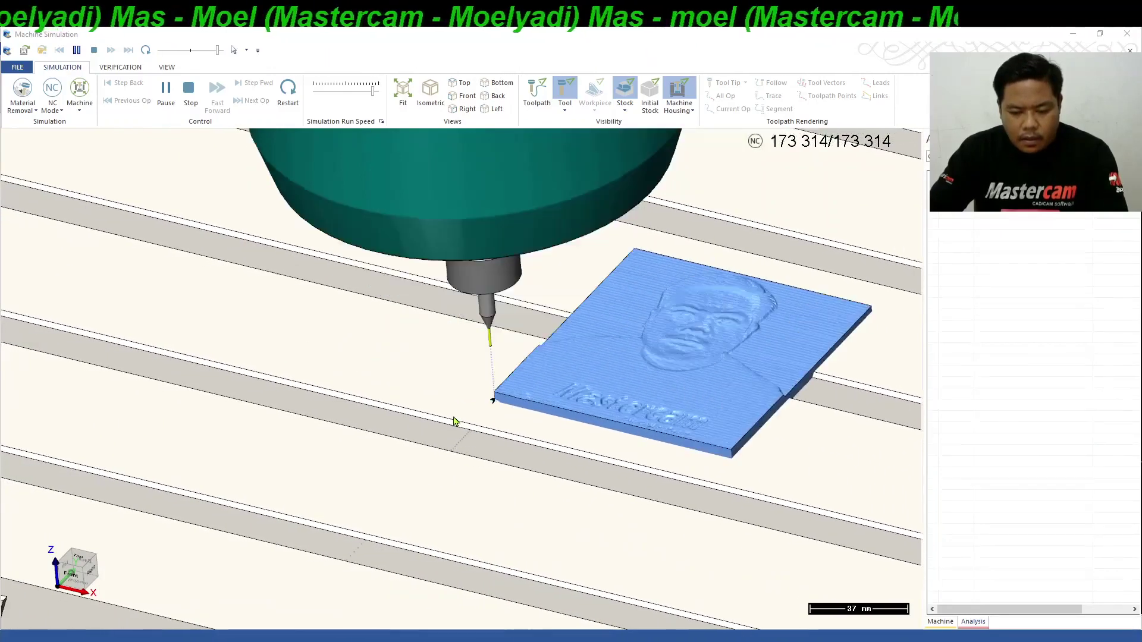
Examine the machined face, background and Mastercam lettering on the finished stock up close and from several angles
scroll(454, 421, down, 4)
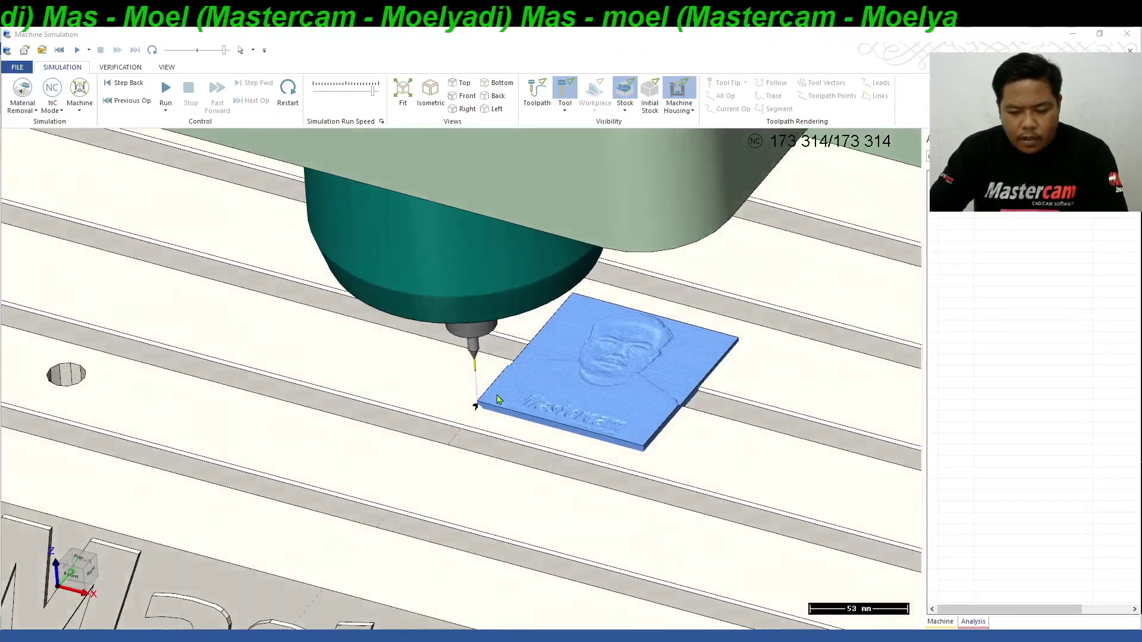
scroll(498, 382, up, 10)
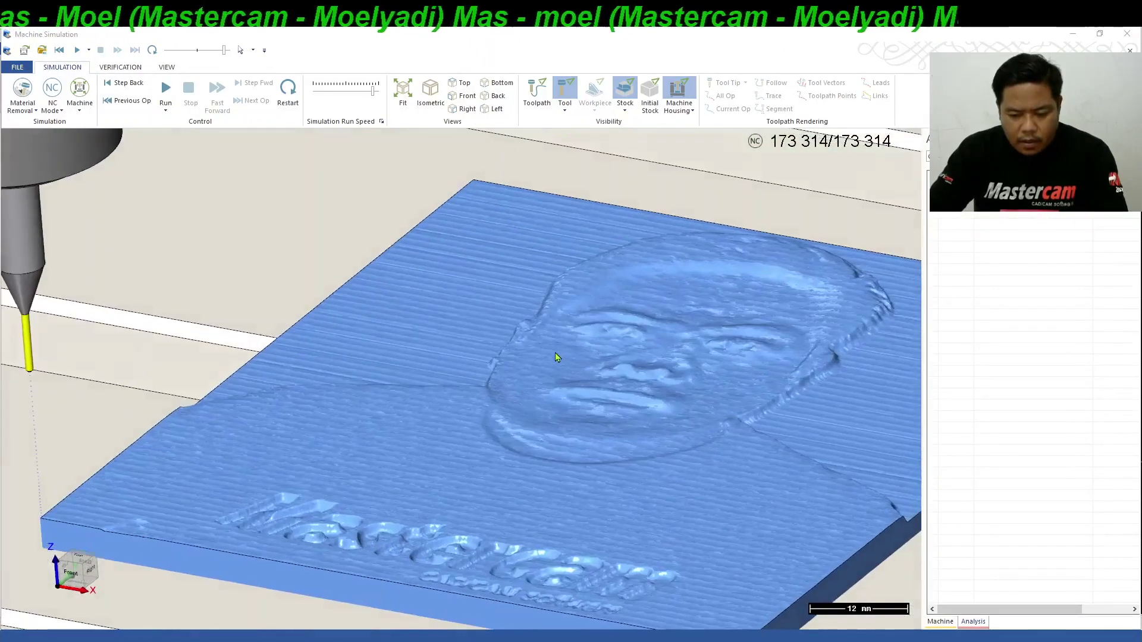
scroll(565, 372, down, 5)
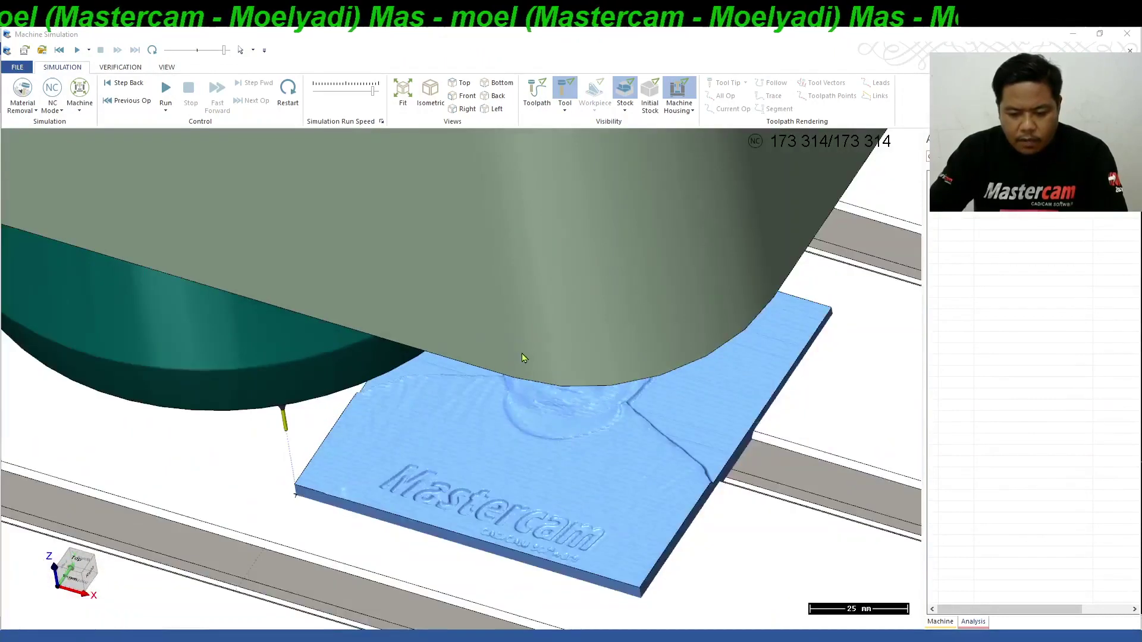
middle_drag(523, 358, 520, 344)
scroll(520, 377, down, 5)
scroll(547, 405, up, 11)
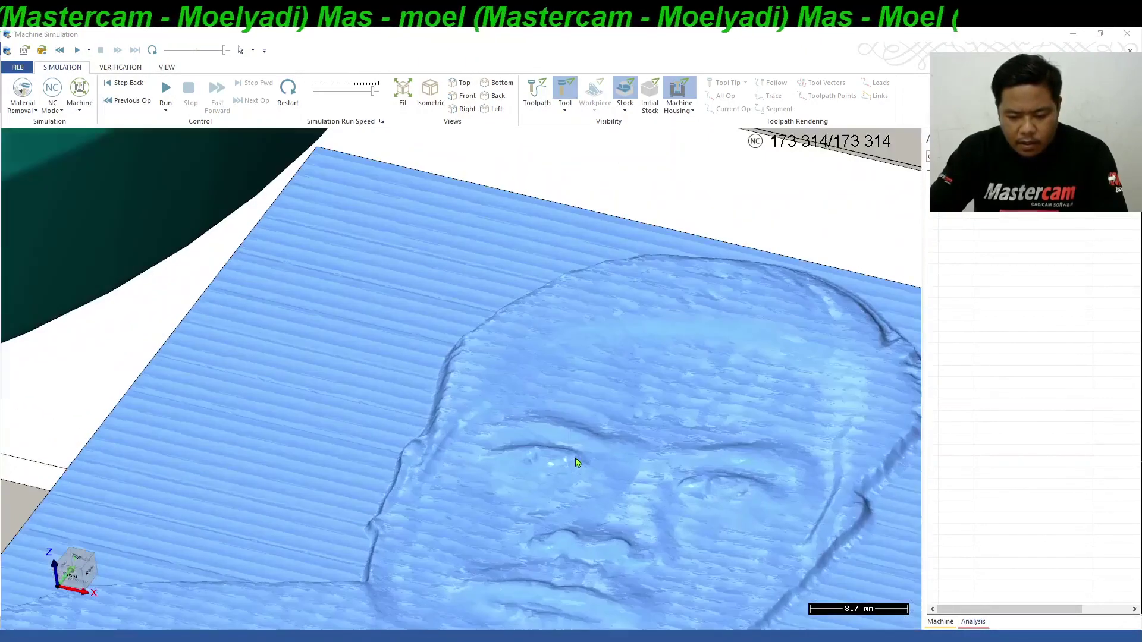
scroll(470, 310, down, 4)
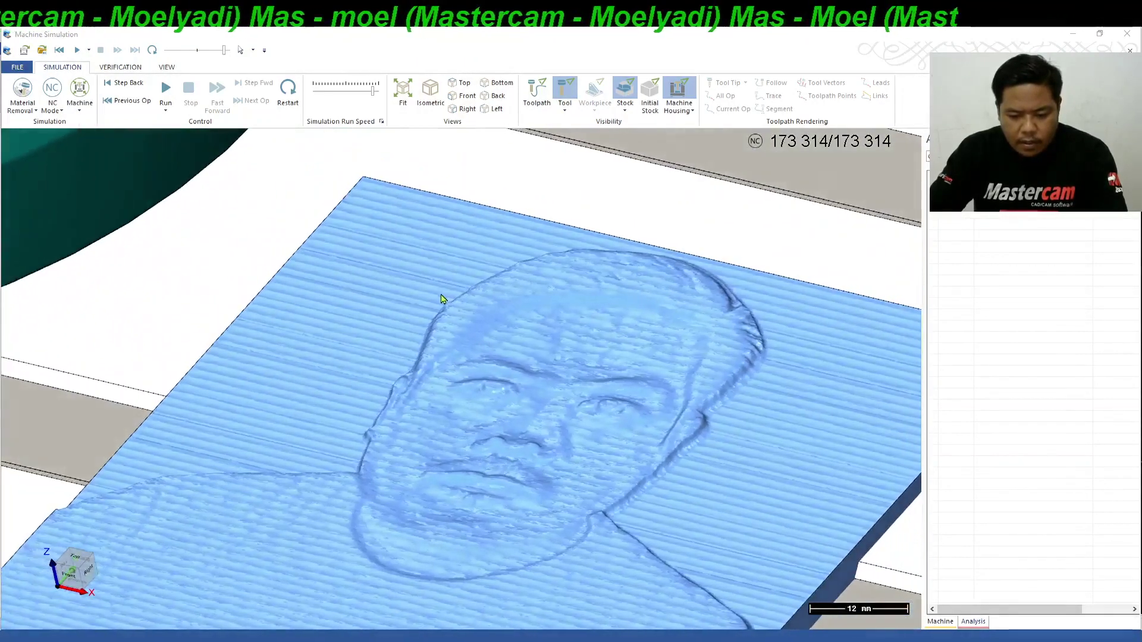
scroll(500, 326, down, 3)
scroll(561, 382, up, 4)
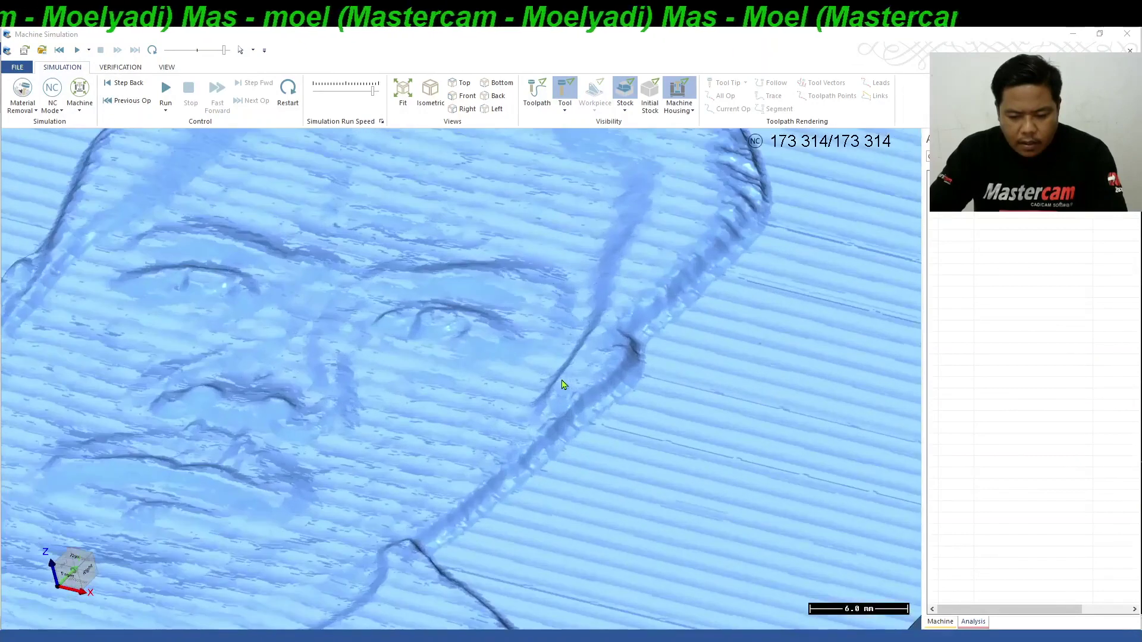
scroll(565, 383, down, 6)
mouse_move(568, 386)
middle_down()
mouse_move(591, 377)
mouse_move(605, 390)
mouse_move(589, 385)
middle_up()
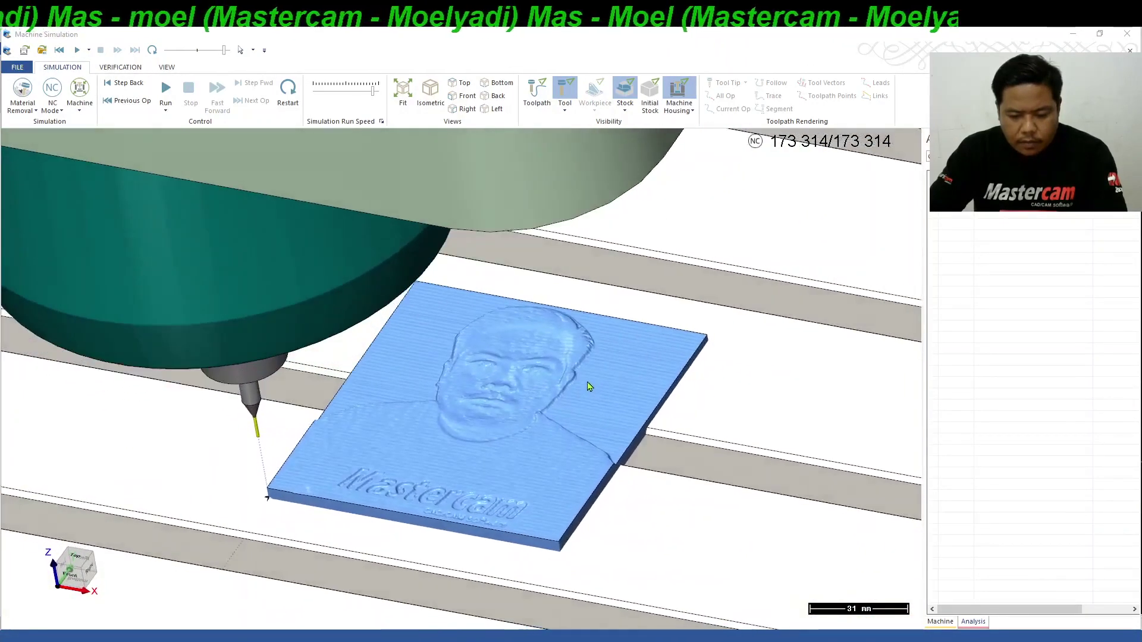
scroll(487, 359, up, 4)
Close the machine simulation and view the brick-backed portrait relief up close in the Mastercam model
click(1127, 34)
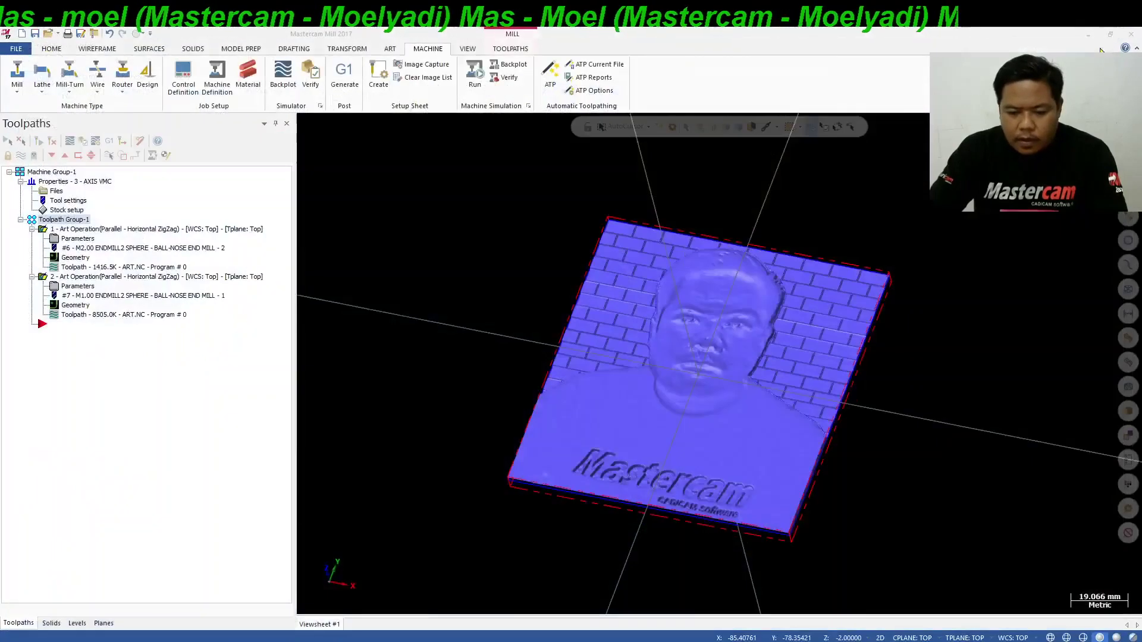
scroll(792, 313, up, 3)
middle_drag(793, 337, 794, 352)
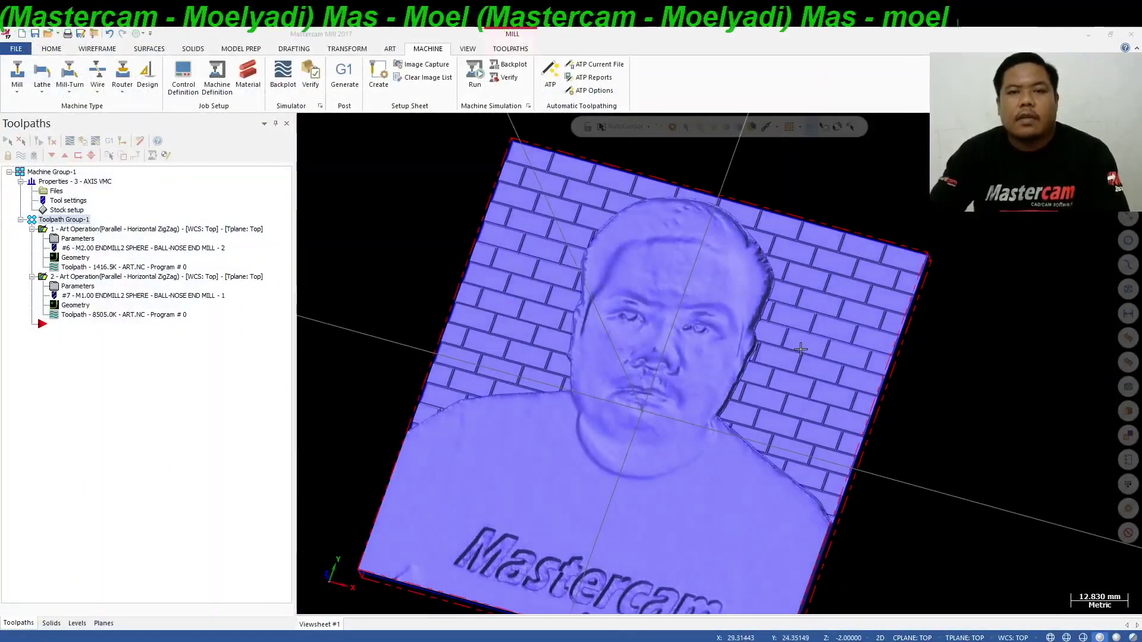